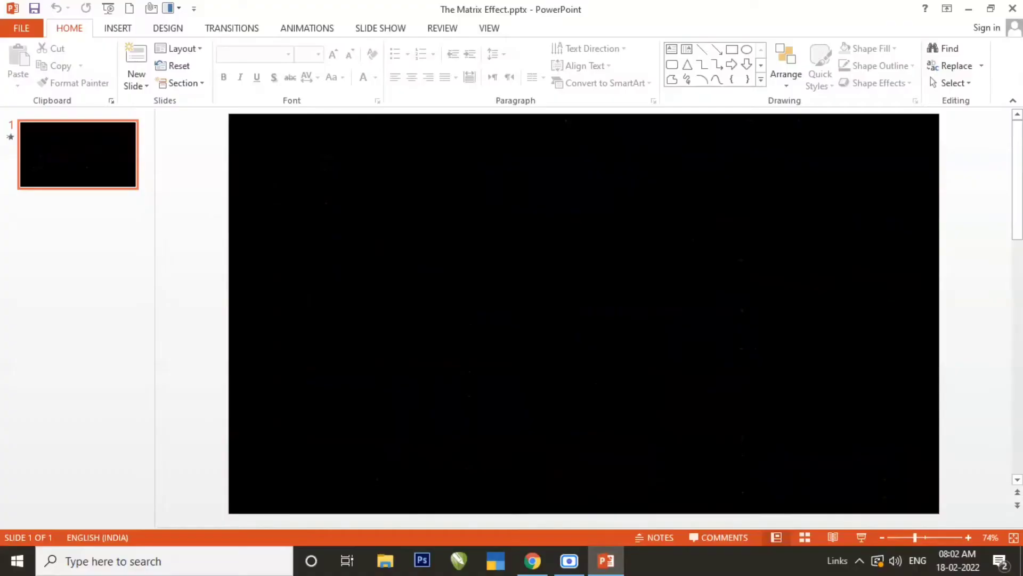
pyautogui.press('Escape')
pyautogui.click(569, 558)
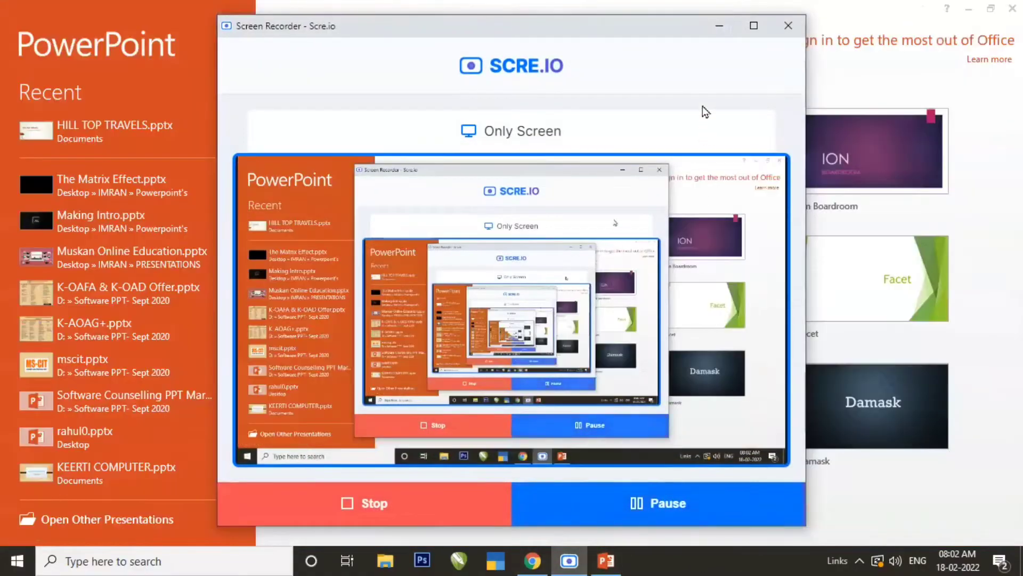
pyautogui.click(719, 25)
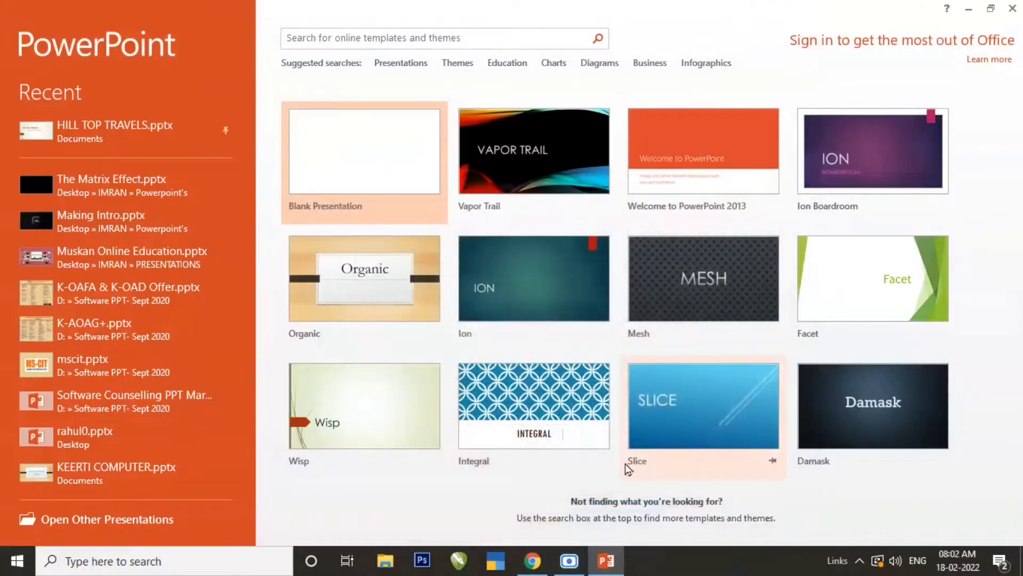
# Create a blank presentation and change its first slide to the Blank layout
pyautogui.click(400, 157)
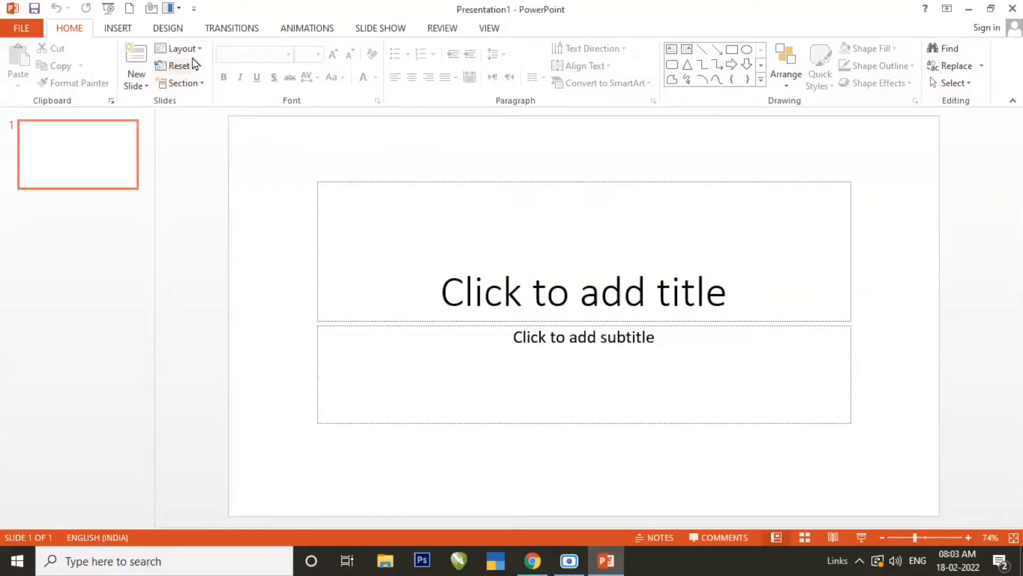
pyautogui.click(177, 52)
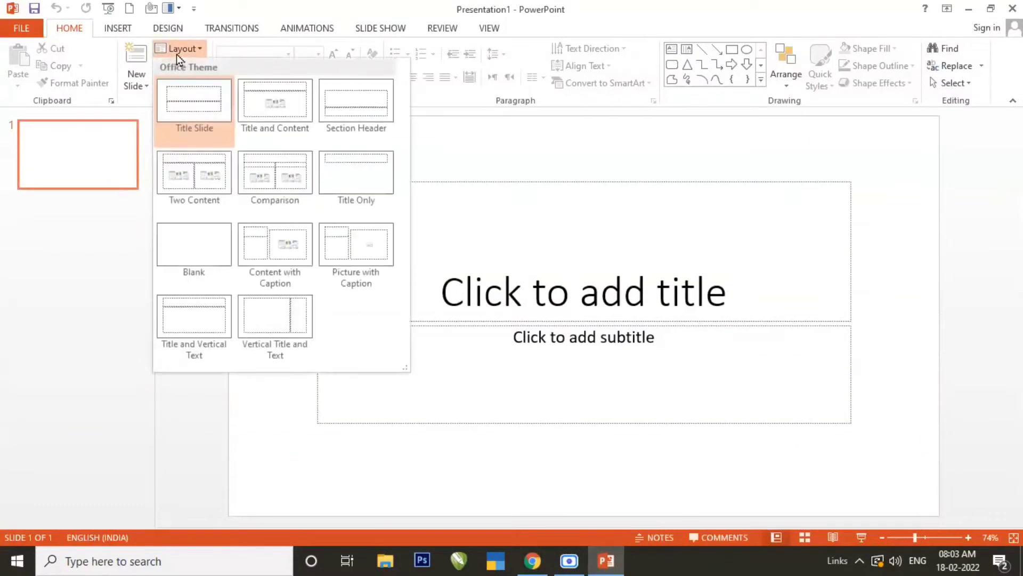
pyautogui.click(187, 255)
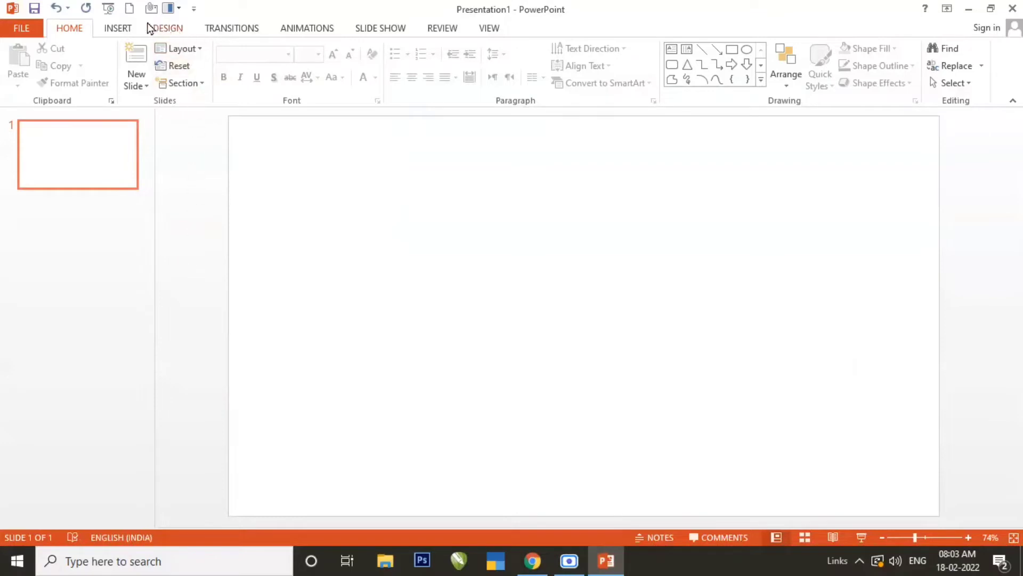
# Insert a vertical text box at the upper-left corner of the slide
pyautogui.click(128, 29)
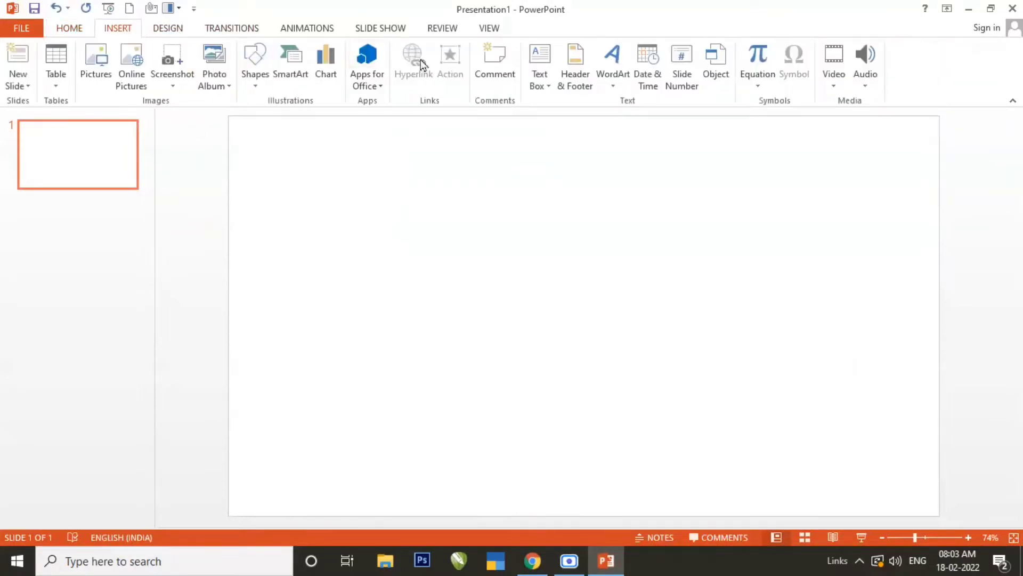
pyautogui.click(549, 86)
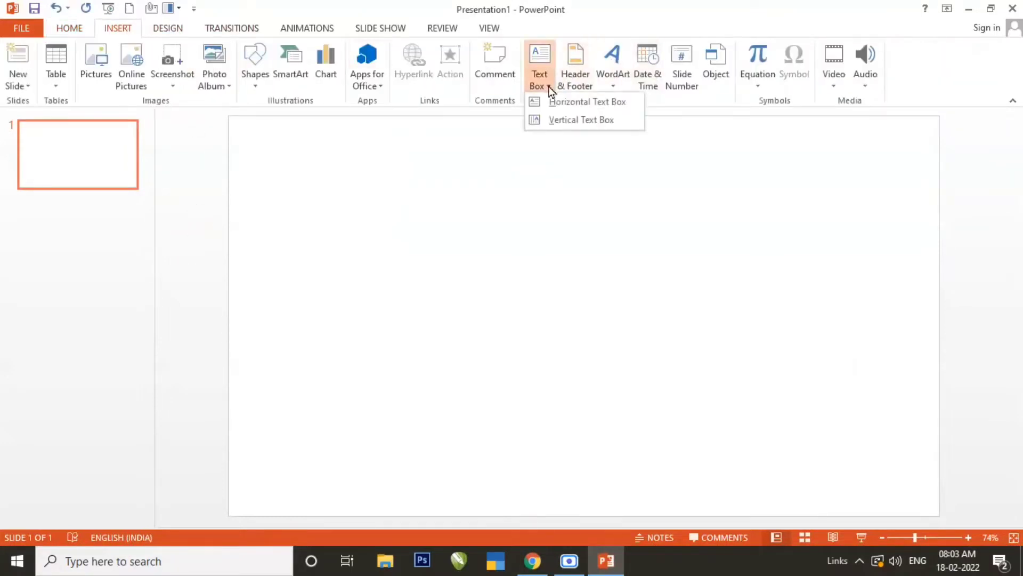
pyautogui.click(587, 120)
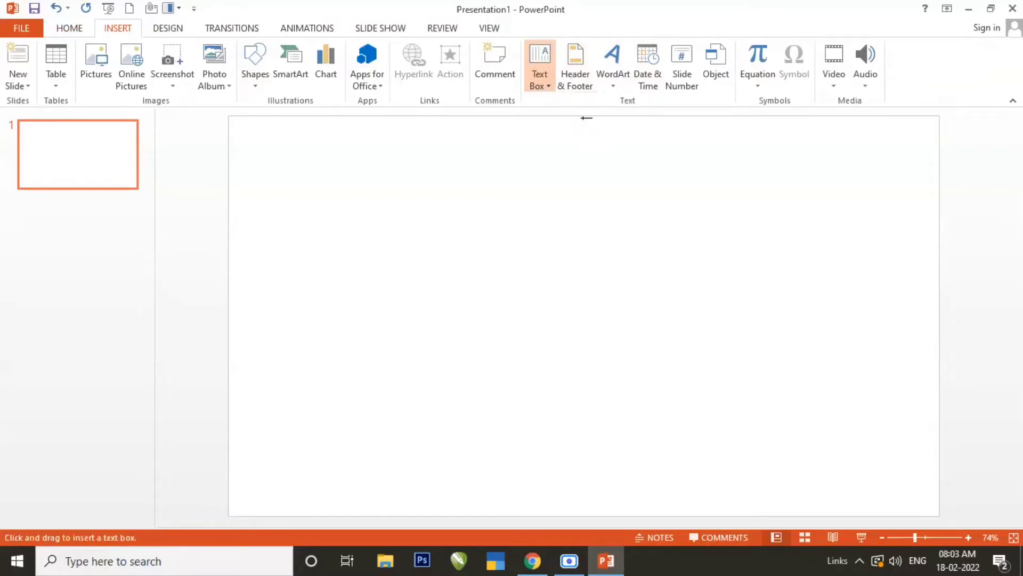
pyautogui.click(237, 118)
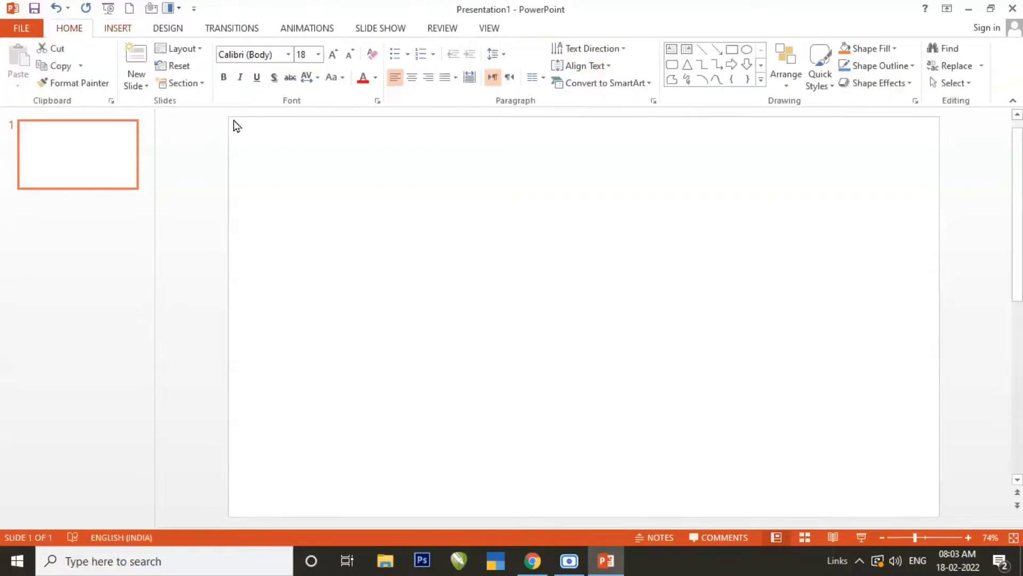
# Set the text box font to Matrix Code NFI with a font size of 16
pyautogui.click(278, 56)
pyautogui.write('Matrix Code NFI')
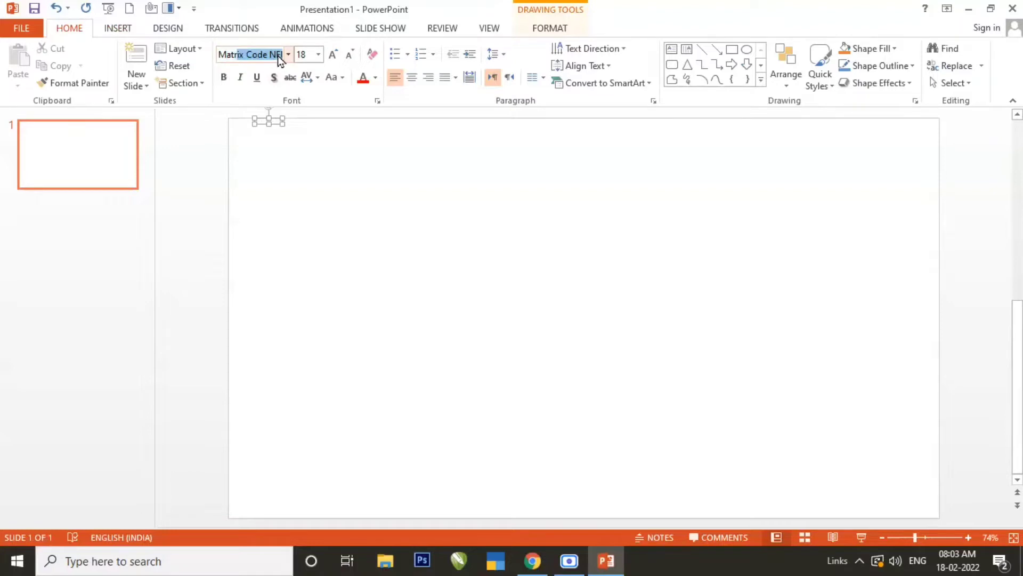
pyautogui.click(288, 55)
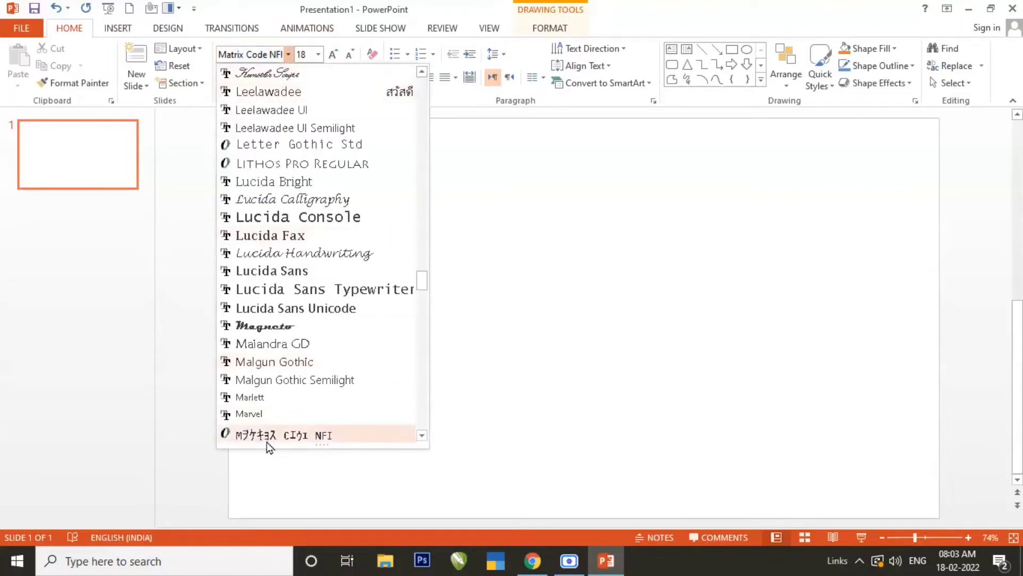
pyautogui.scroll(-2, 267, 427)
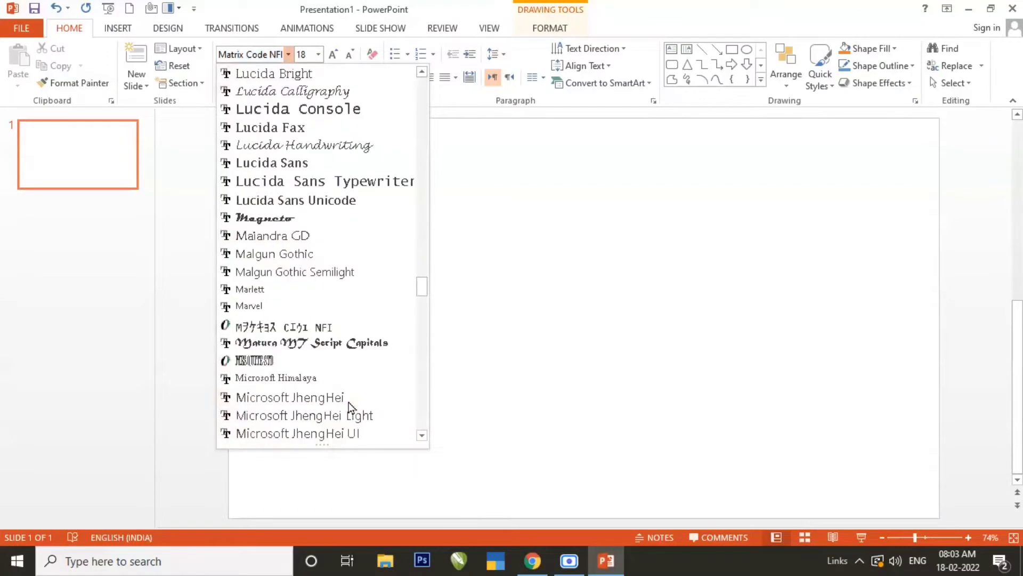
pyautogui.click(260, 328)
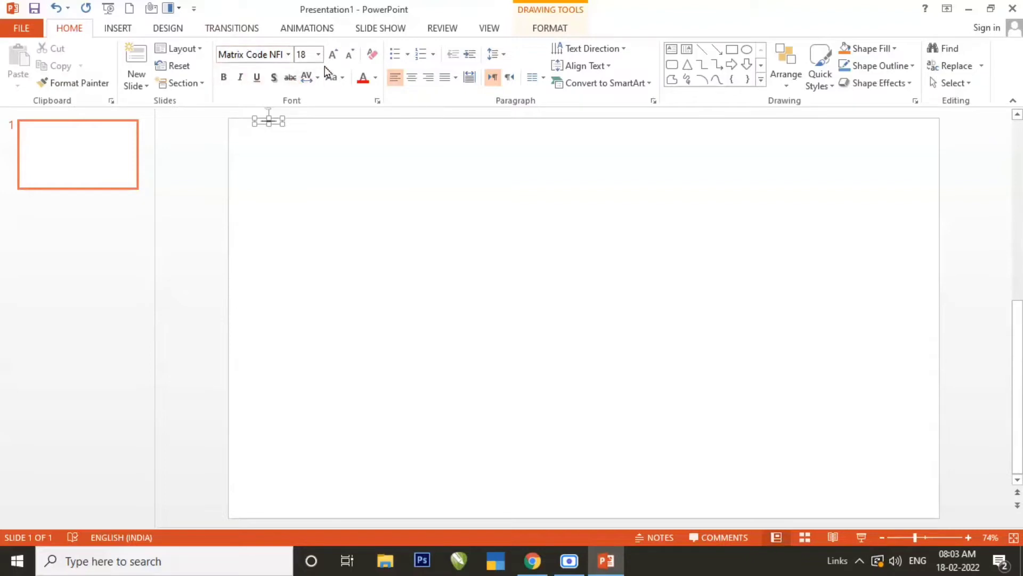
pyautogui.click(348, 56)
pyautogui.click(317, 55)
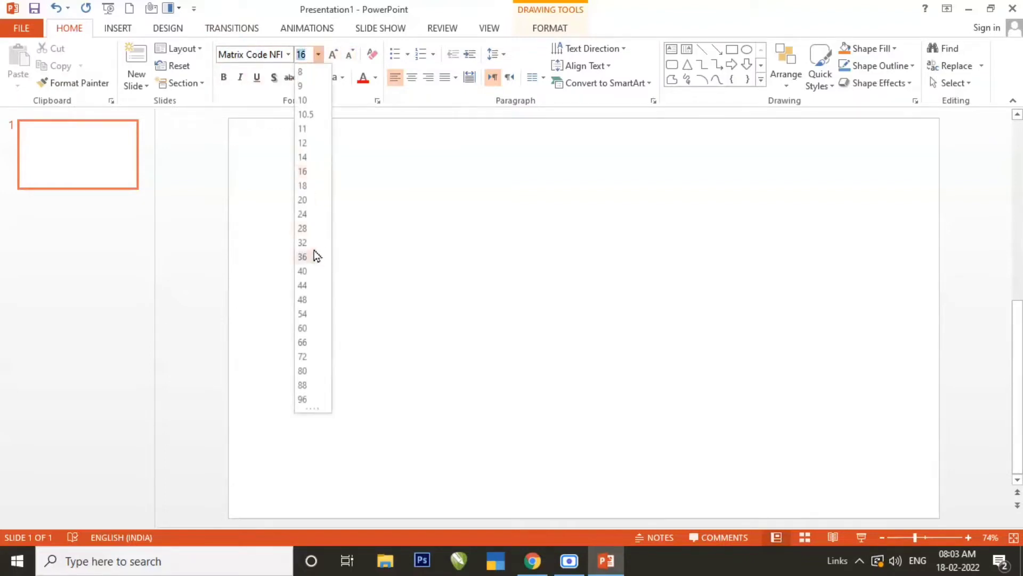
pyautogui.press('Escape')
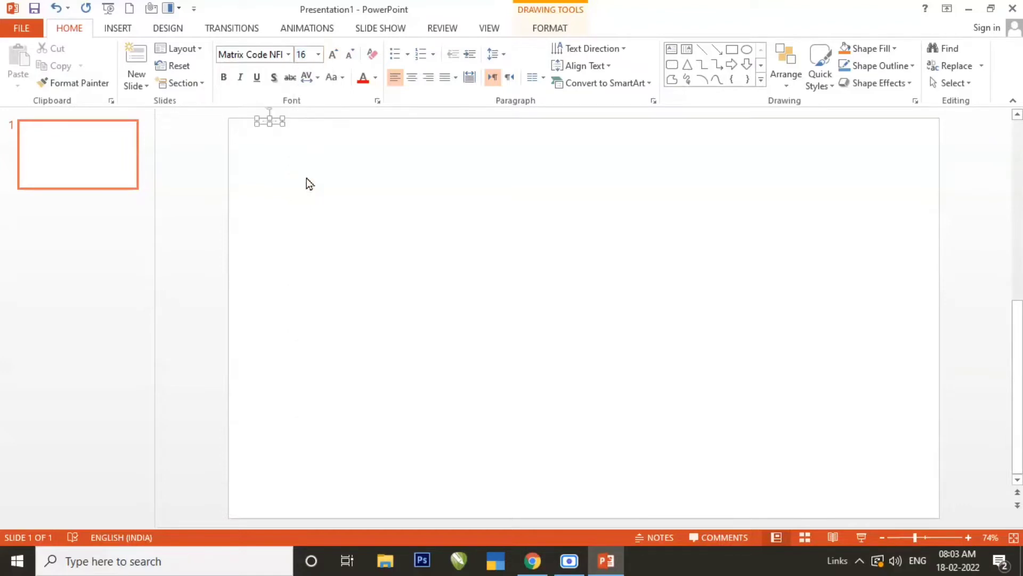
# Set the text to lowercase and enter one column of random characters running the full height of the slide, ending with a line break
pyautogui.click(338, 81)
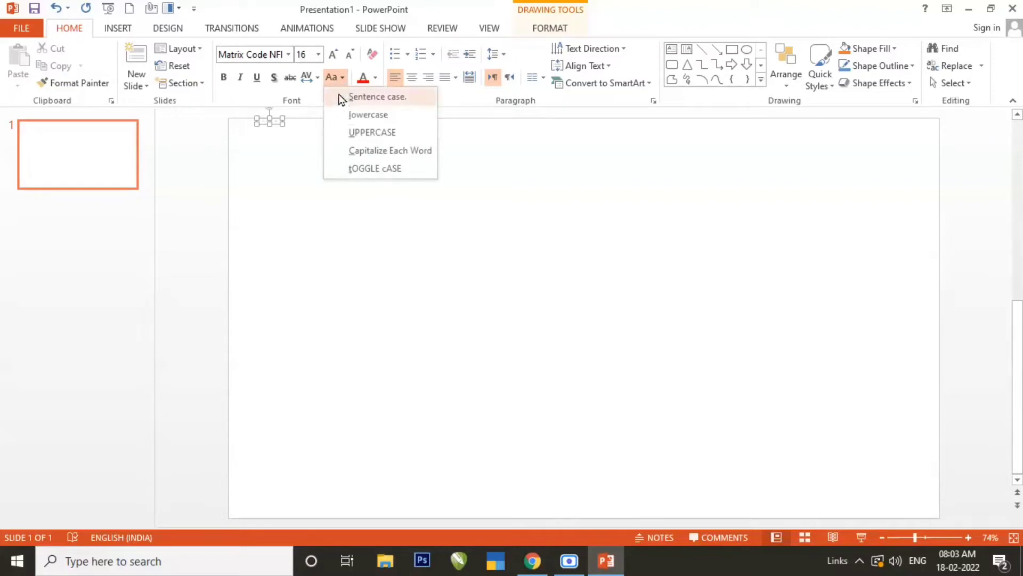
pyautogui.click(378, 114)
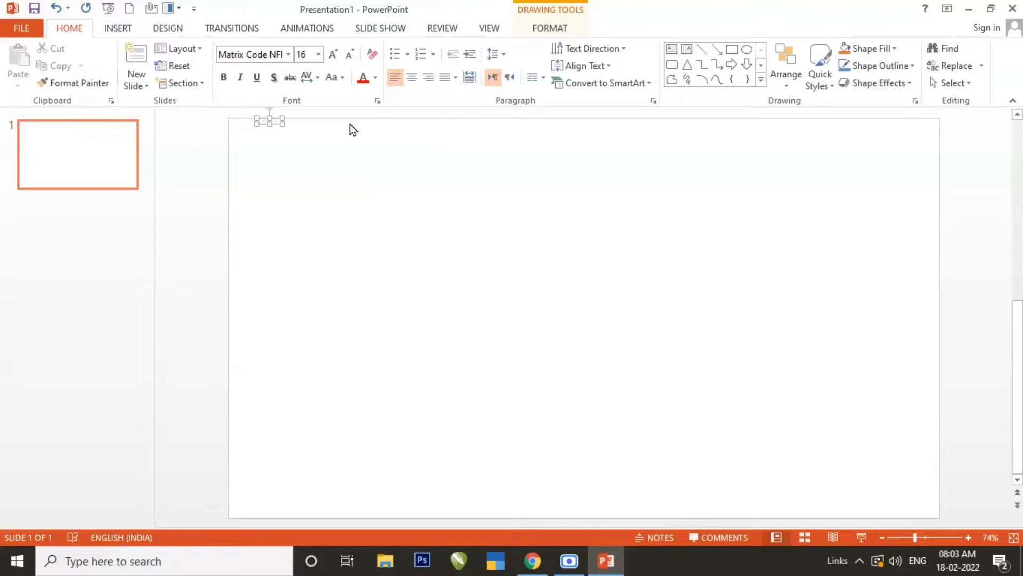
pyautogui.write('Nアックゥォアヲゥアォウサウミクォャミアサン')
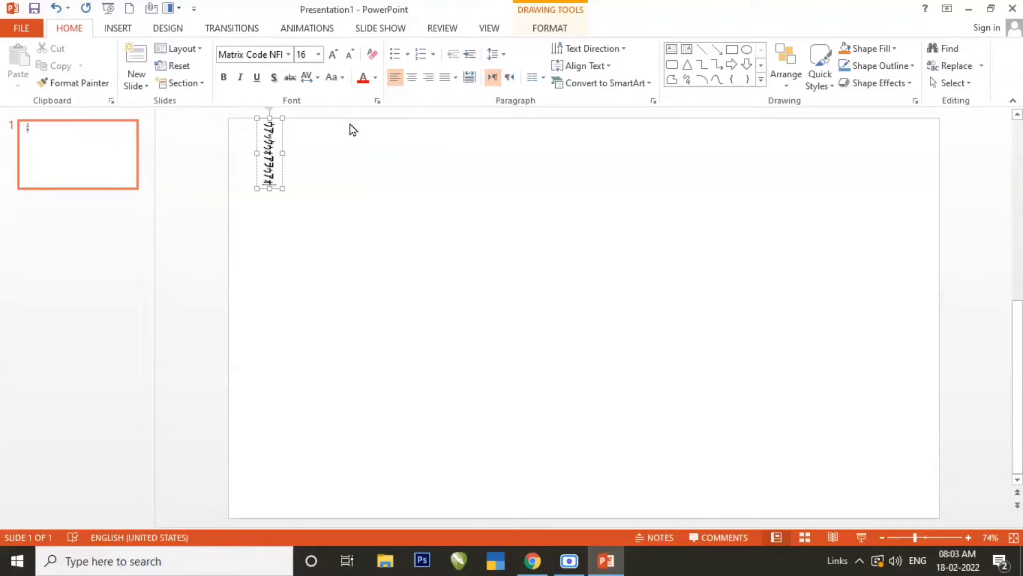
pyautogui.write(' ミアォンミャアッミアンミサアンッミアクォンォサイウアエミアウミ')
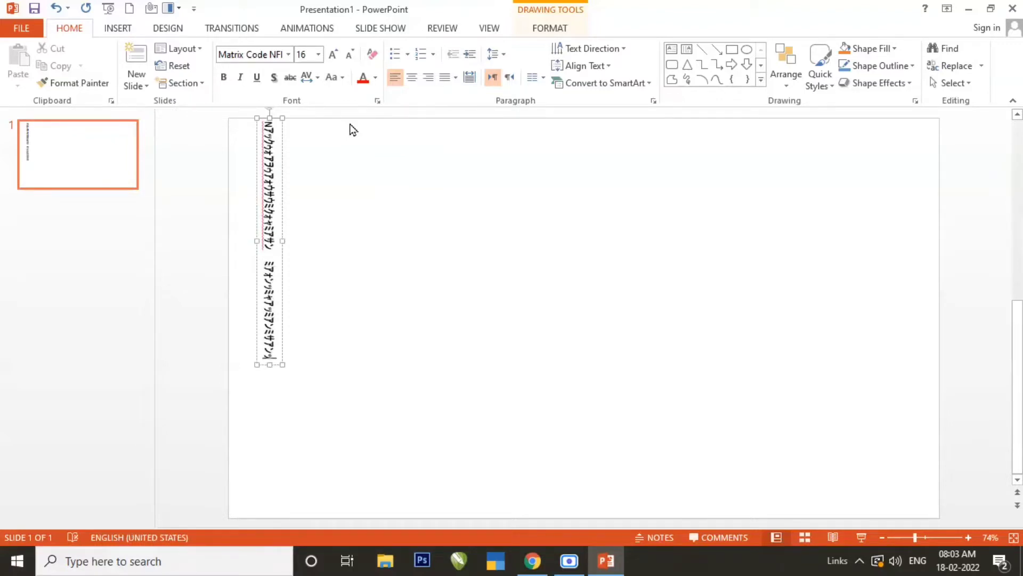
pyautogui.write('ャウアンウミャ')
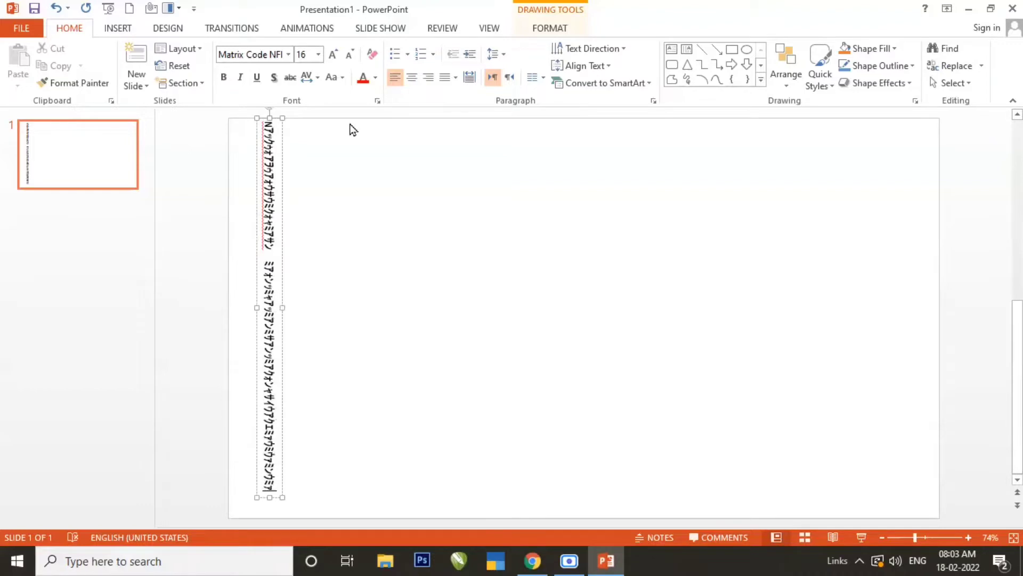
pyautogui.write('ウアウ')
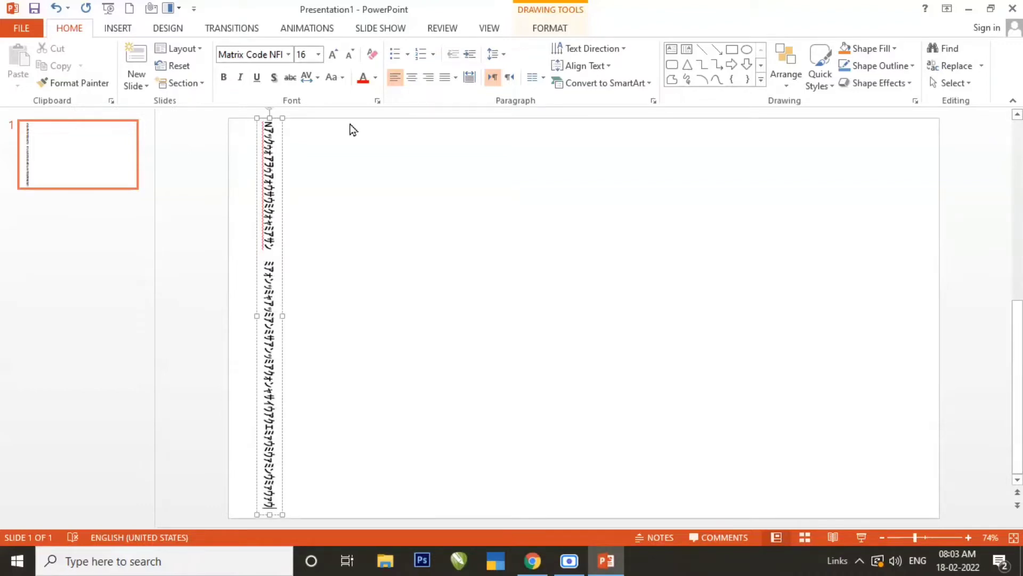
pyautogui.press('Return')
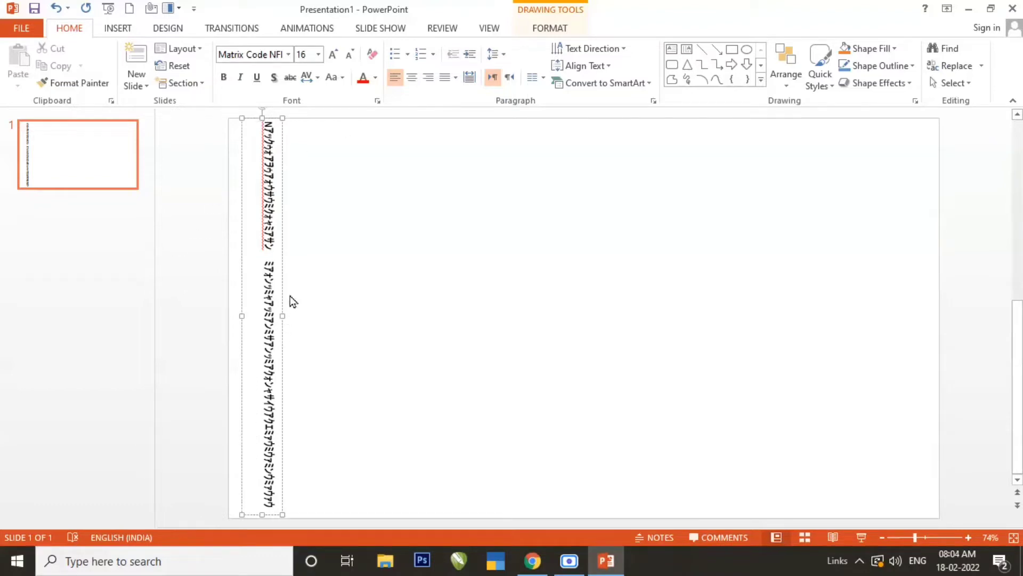
# Move the vertical text box to the slide's right edge and set its character spacing to Very Loose
pyautogui.moveTo(288, 299); pyautogui.dragTo(941, 301)
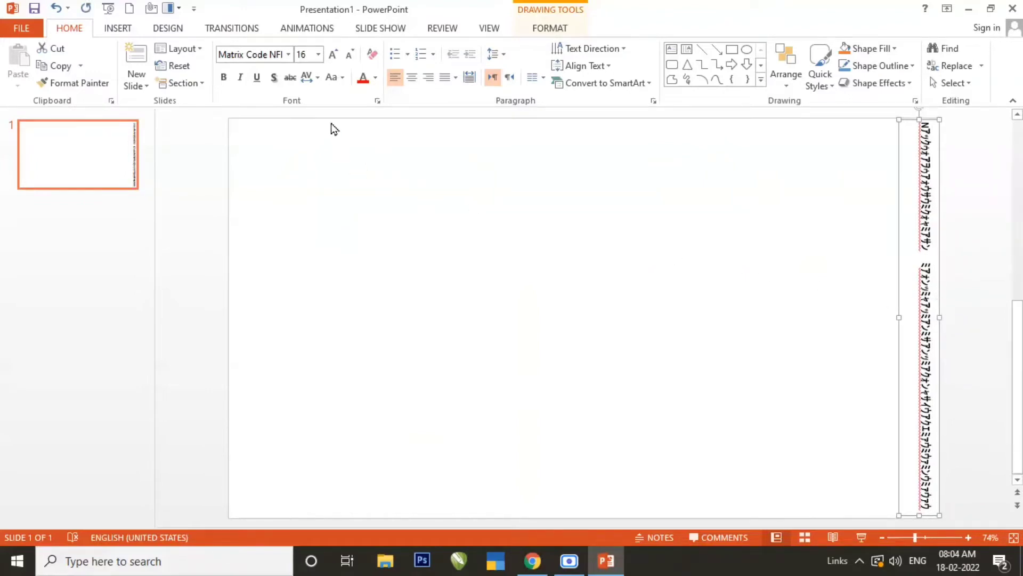
pyautogui.click(318, 82)
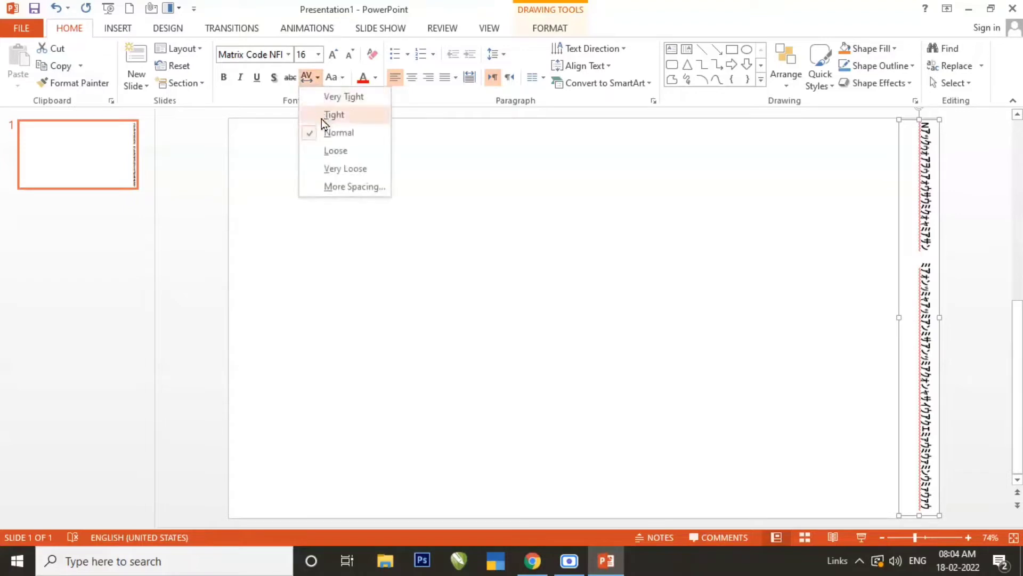
pyautogui.click(326, 166)
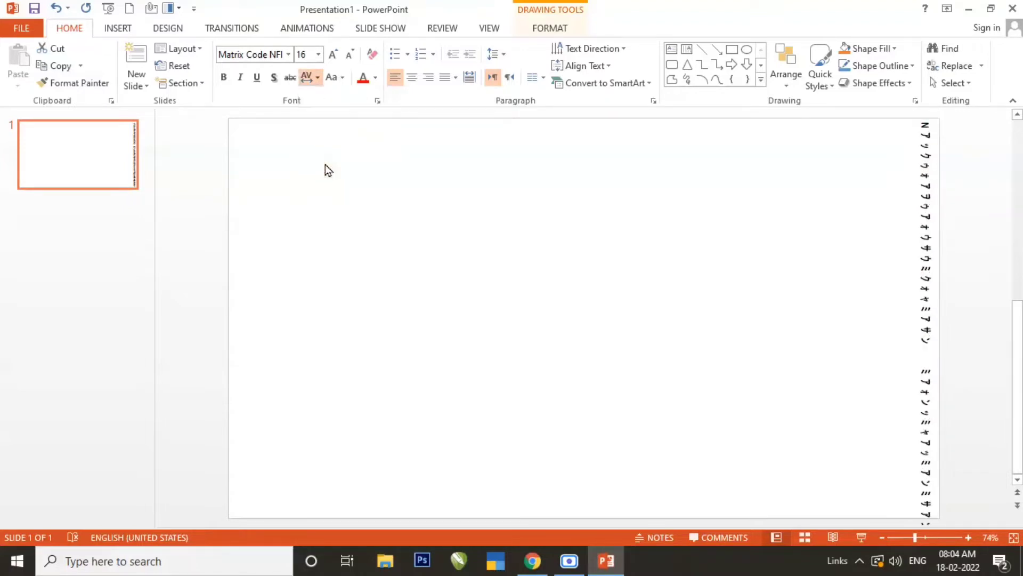
# Wrap the overflowing characters into a second column at the slide's bottom edge and fill that column with more random characters
pyautogui.click(925, 503)
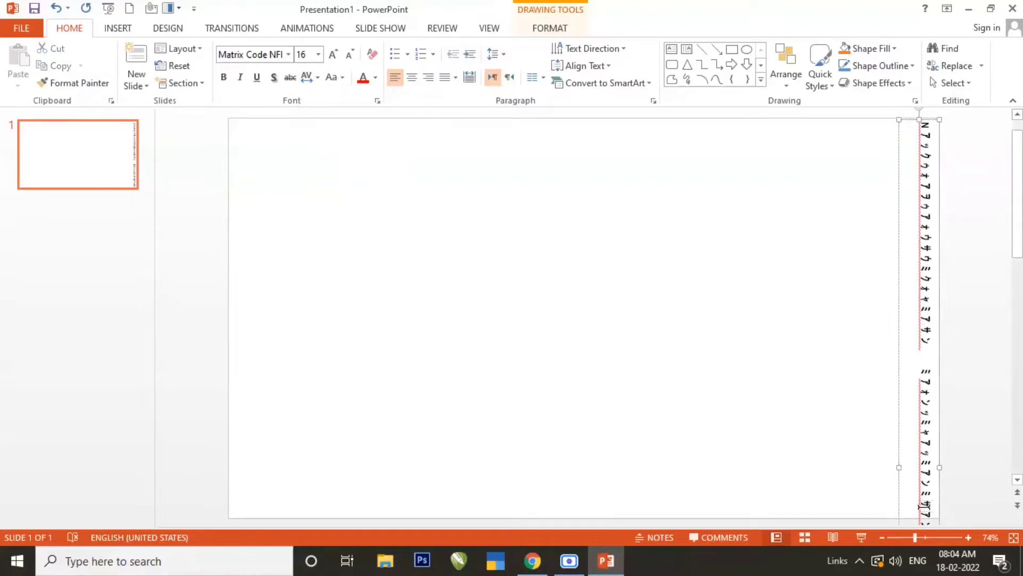
pyautogui.hotkey('ctrl', 'v')
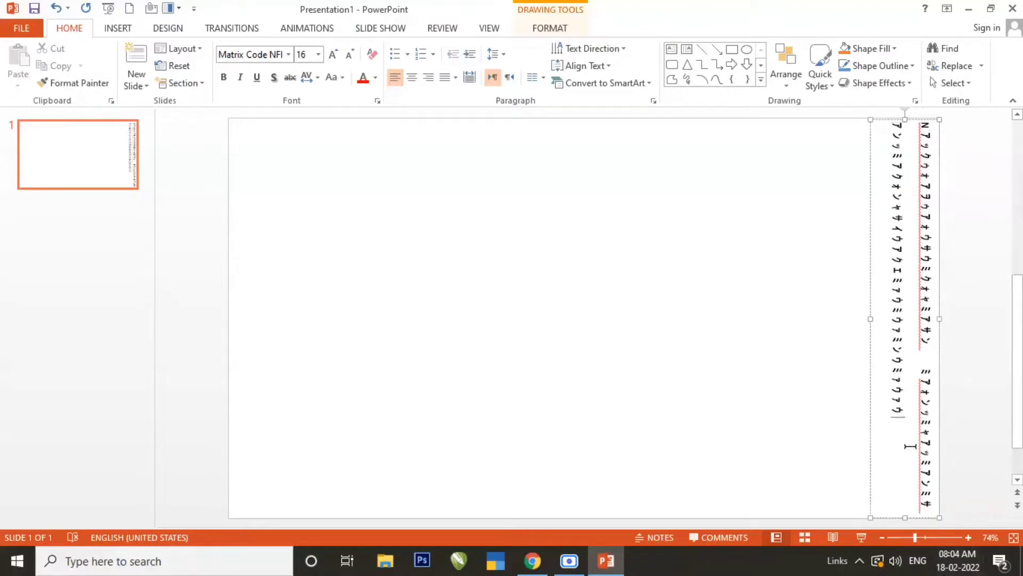
pyautogui.write('アンッュクャンアァュクア')
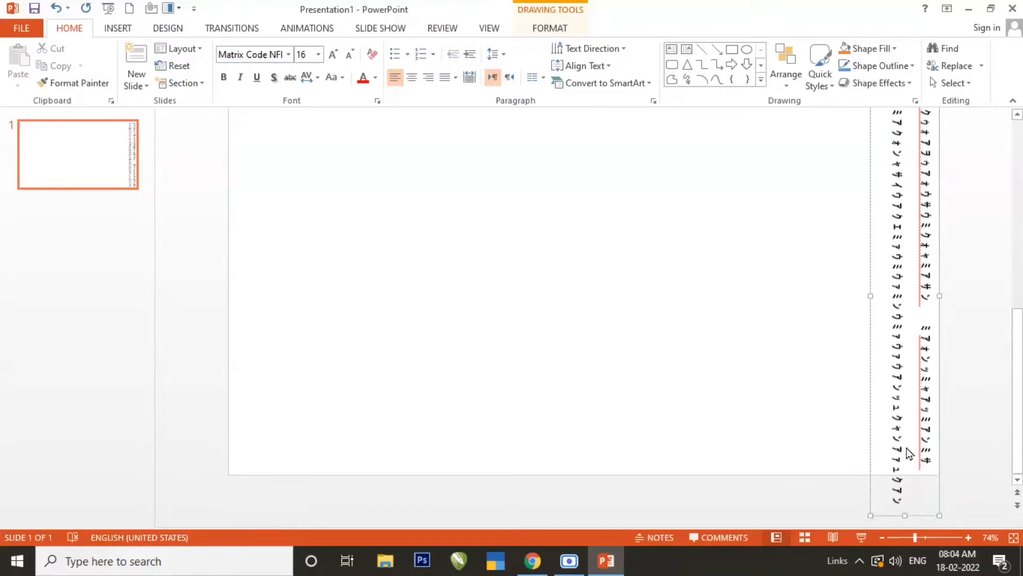
pyautogui.press('BackSpace')
pyautogui.press('BackSpace')
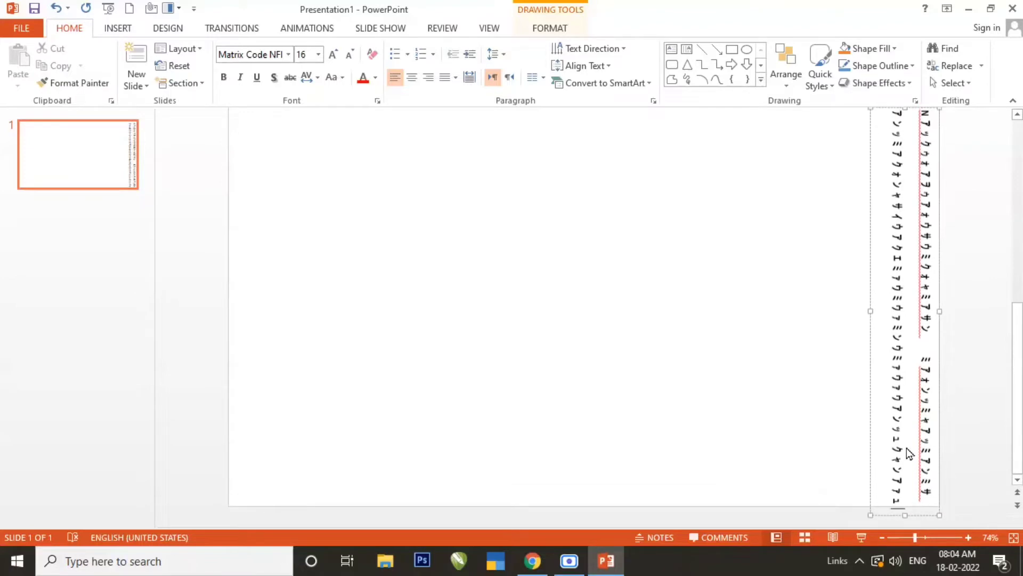
# Start a third column in the text box and fill it with random characters and digits down to the slide's bottom edge
pyautogui.hotkey('alt', 'shift')
pyautogui.press('Return')
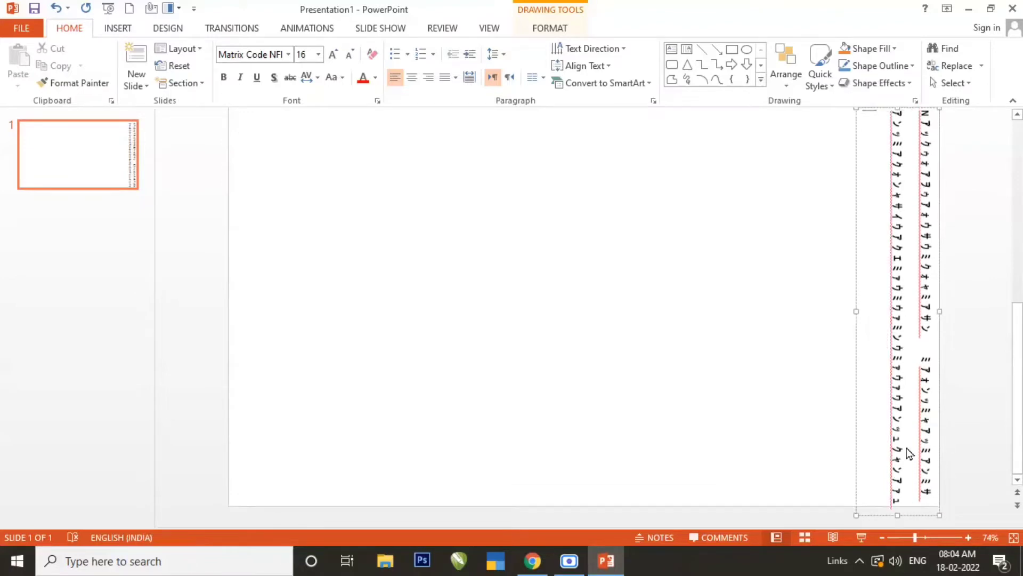
pyautogui.write('ミヨアロヲウミャアャア324ャ41セアウミウャアユウアウンッャアャウアロ')
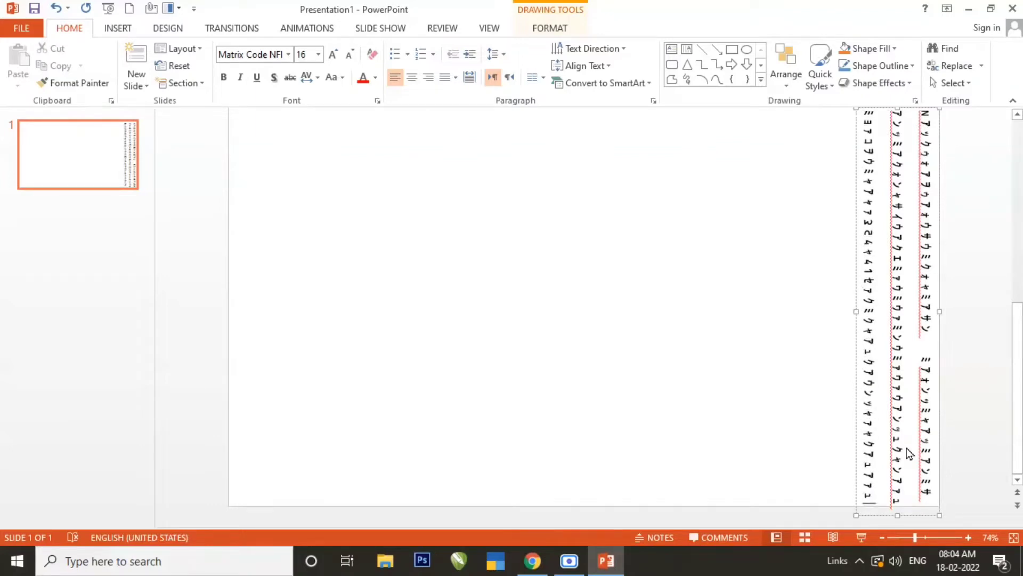
# Copy the three character columns and paste them repeatedly until columns fill the slide to its left edge, ending with a column of different random characters
pyautogui.hotkey('ctrl', 'a')
pyautogui.hotkey('ctrl', 'c')
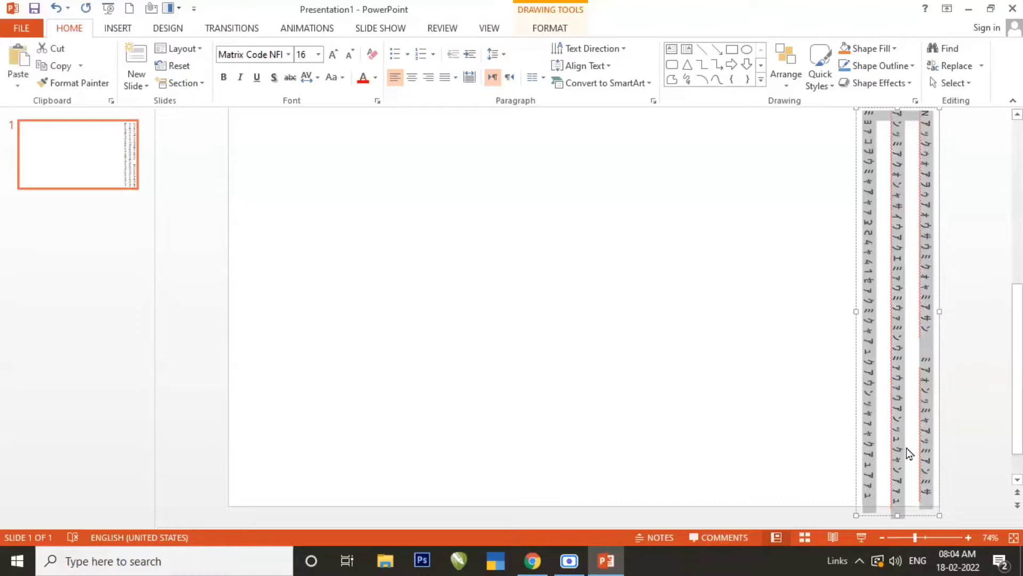
pyautogui.click(907, 448)
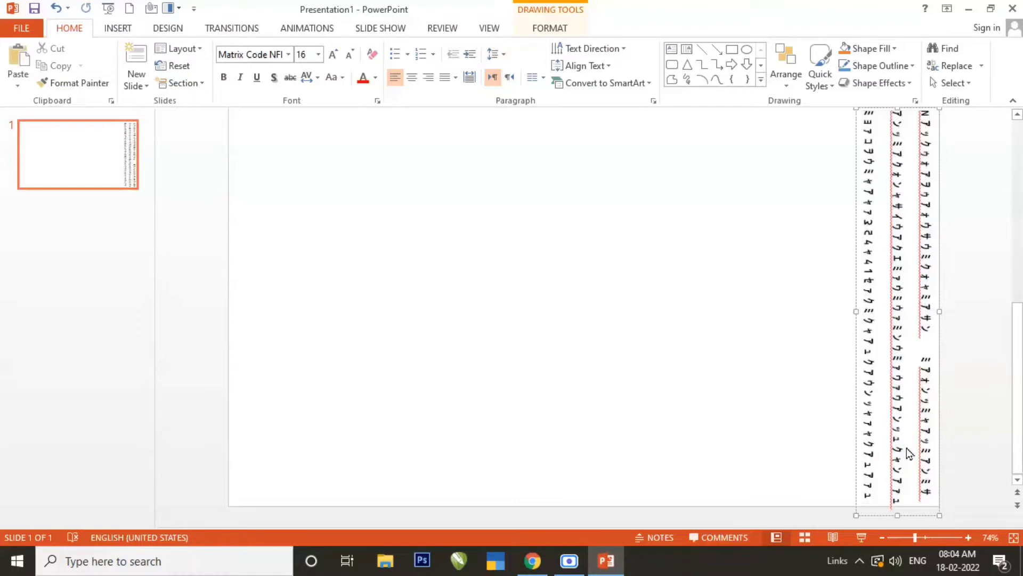
pyautogui.hotkey('ctrl', 'v')
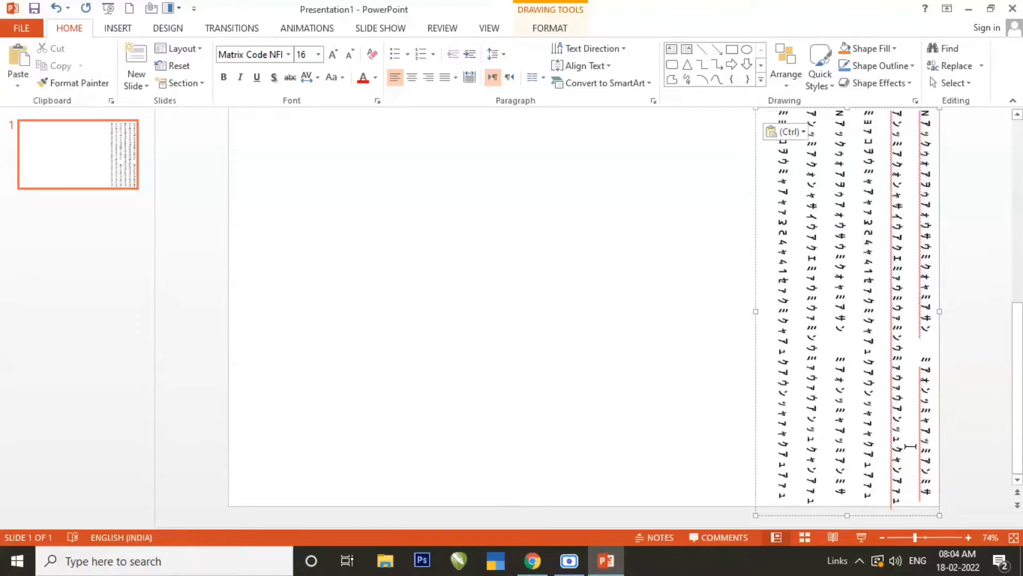
pyautogui.hotkey('ctrl', 'v')
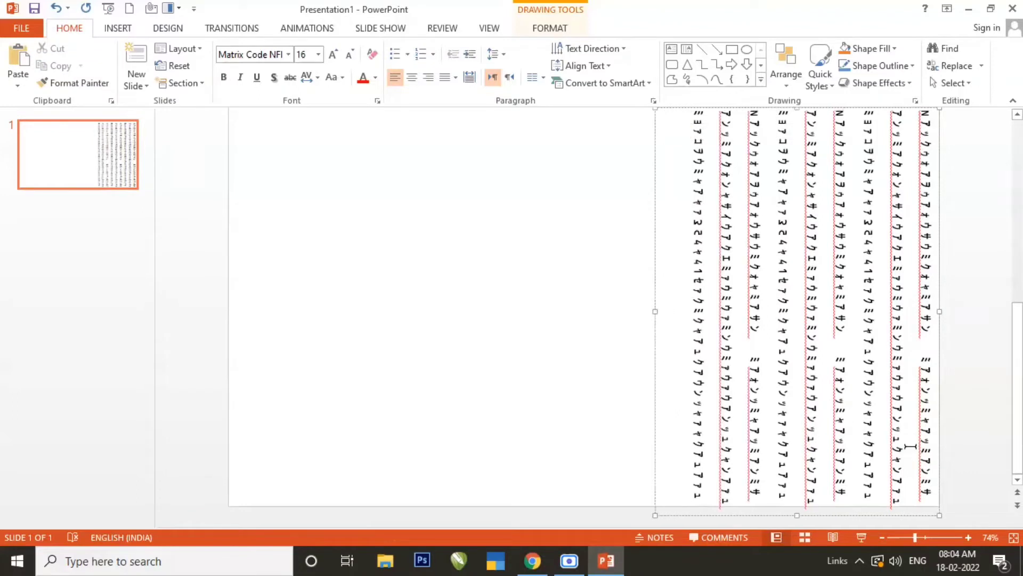
pyautogui.hotkey('ctrl', 'v')
pyautogui.hotkey('ctrl', 'v')
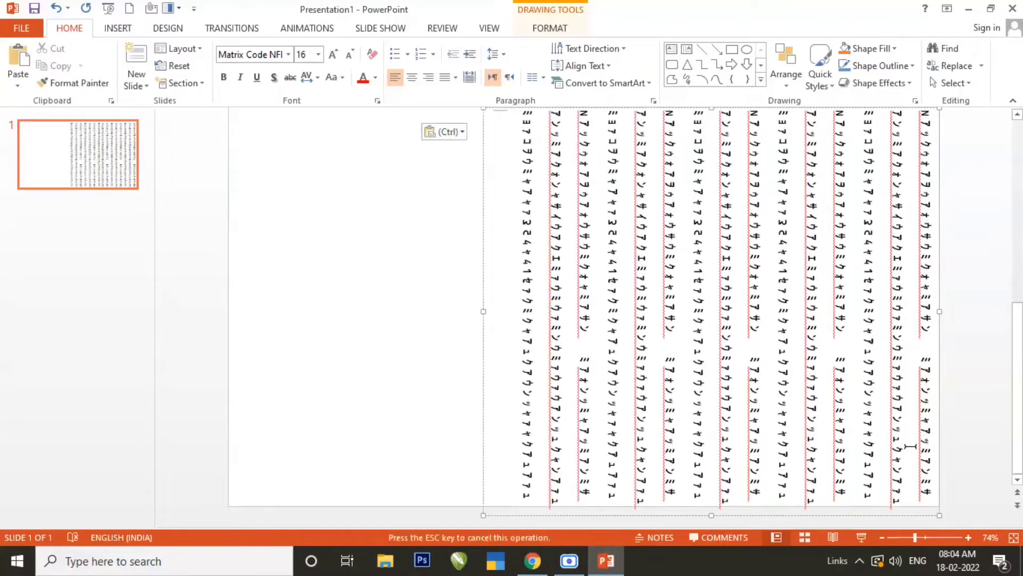
pyautogui.hotkey('ctrl', 'v')
pyautogui.hotkey('ctrl', 'v')
pyautogui.hotkey('ctrl', 'v')
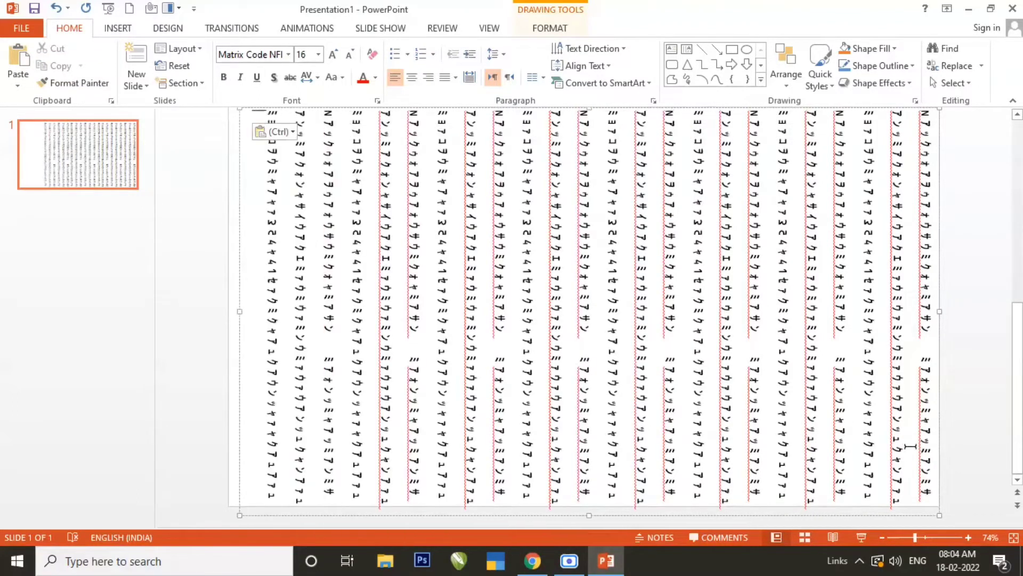
pyautogui.hotkey('ctrl', 'v')
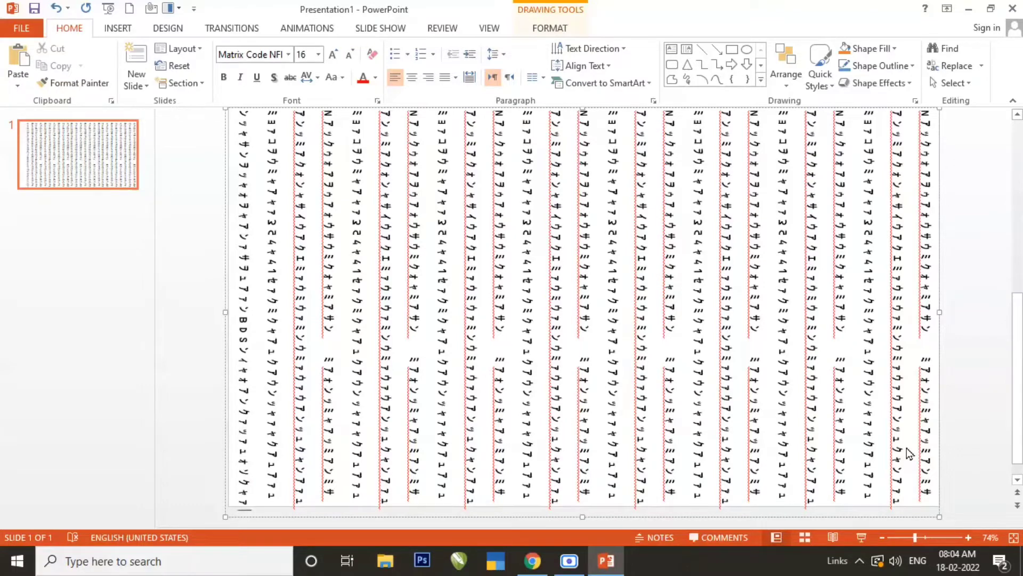
# Align the text box to the slide's horizontal center and vertical middle
pyautogui.click(210, 219)
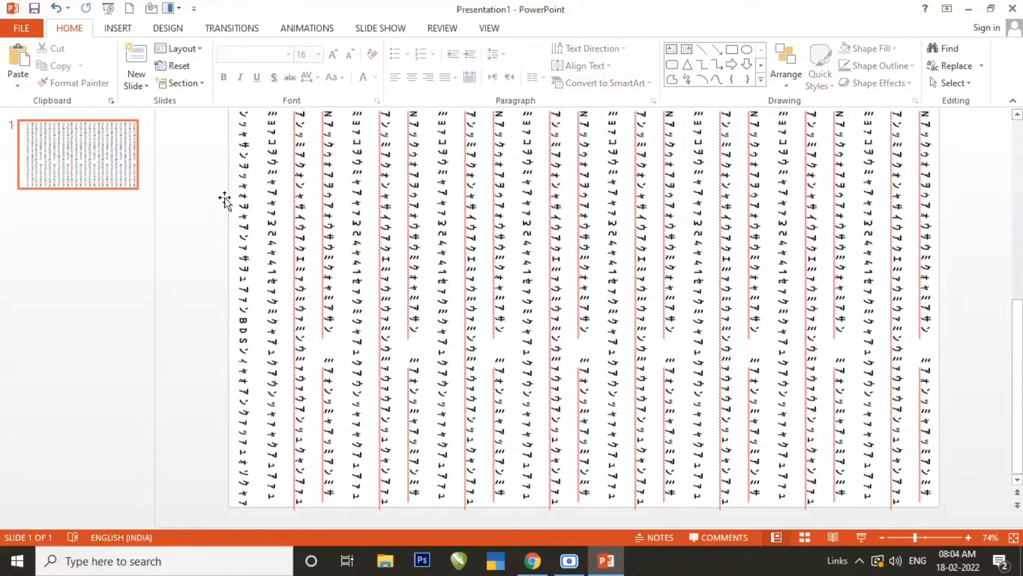
pyautogui.click(226, 203)
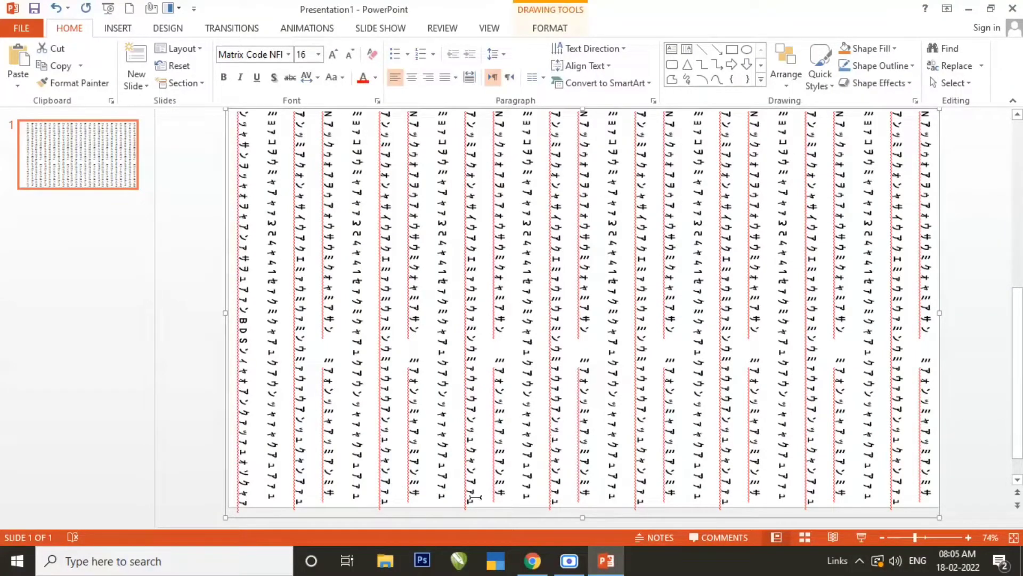
pyautogui.click(542, 32)
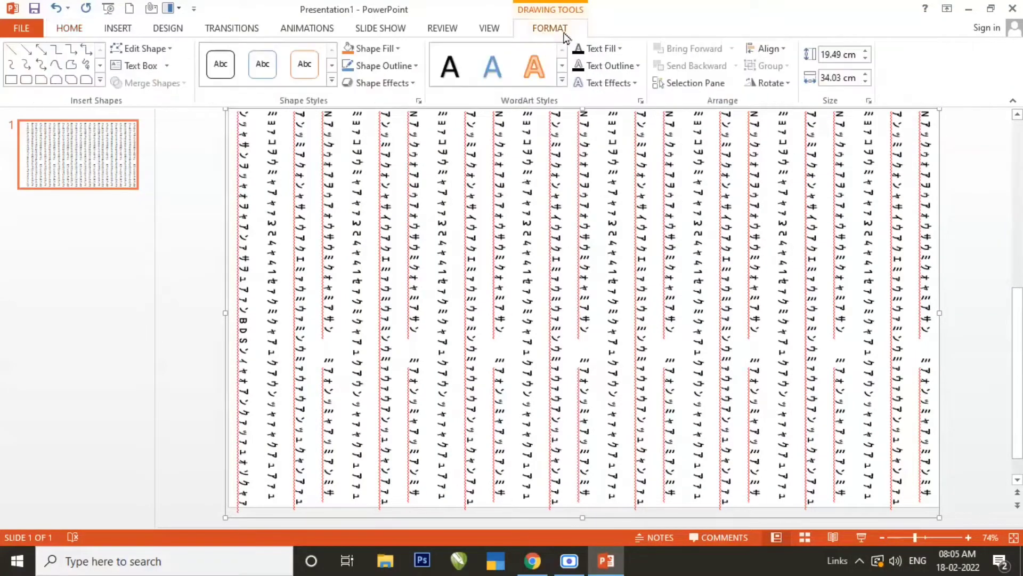
pyautogui.click(754, 49)
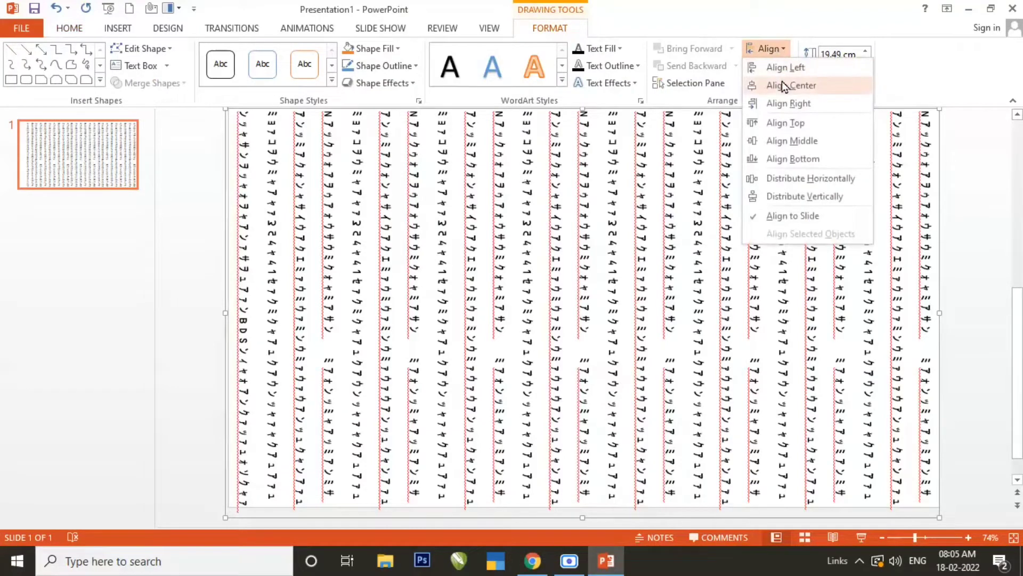
pyautogui.click(782, 82)
pyautogui.click(783, 49)
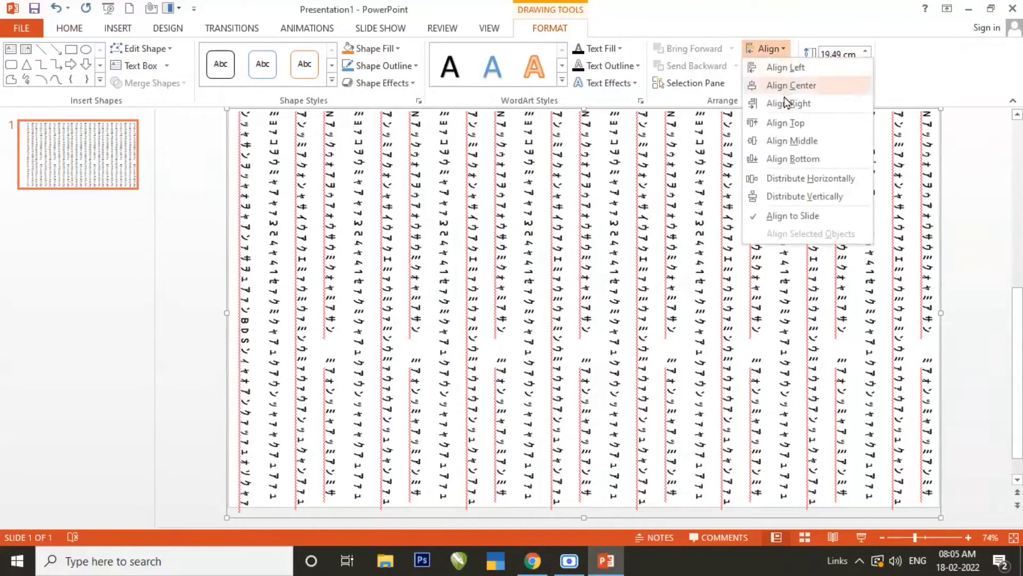
pyautogui.click(789, 142)
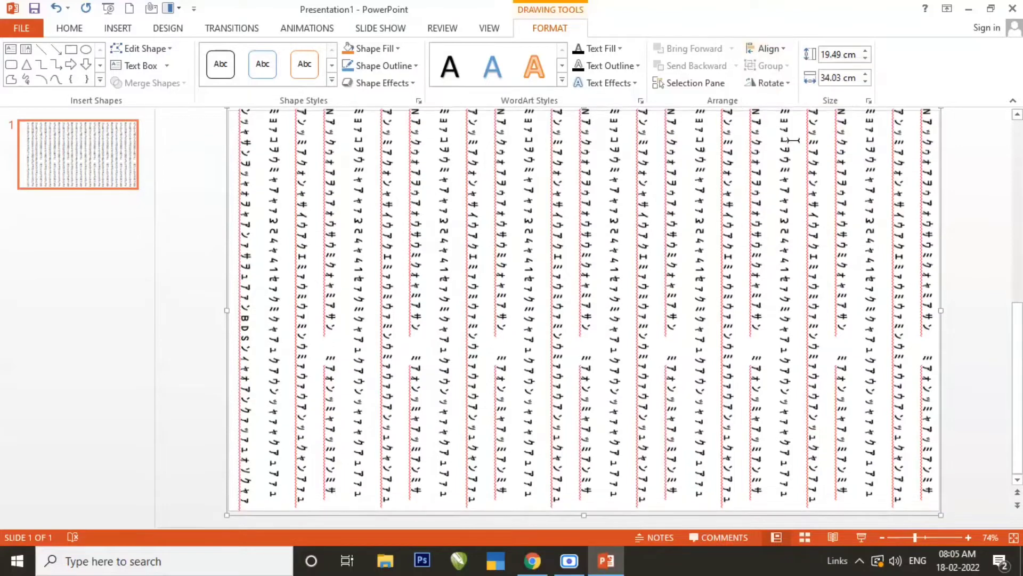
pyautogui.click(192, 308)
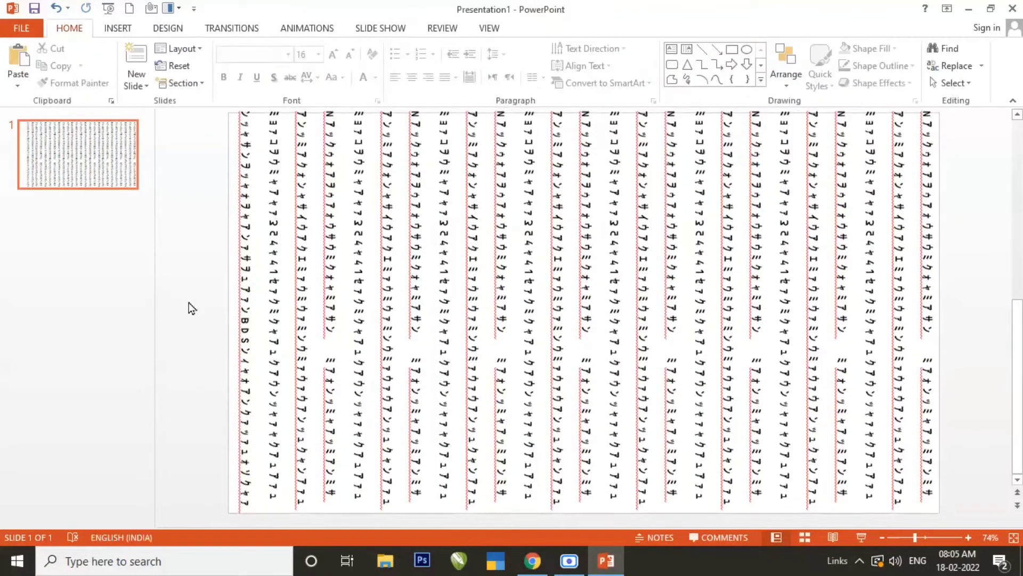
# Draw a 19.05 × 33.87 cm rectangle covering the whole slide and send it backward behind the character columns
pyautogui.click(118, 29)
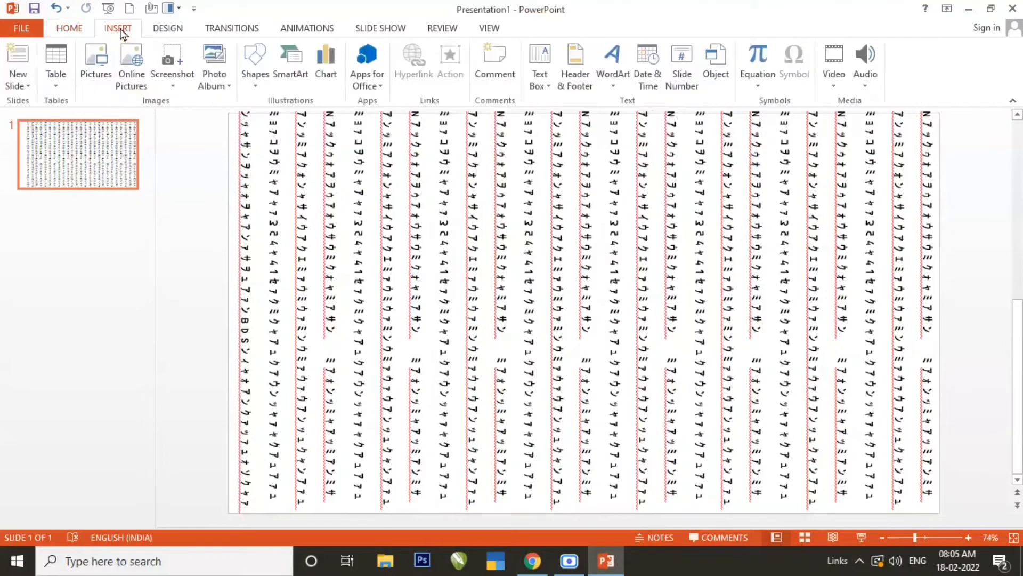
pyautogui.click(254, 91)
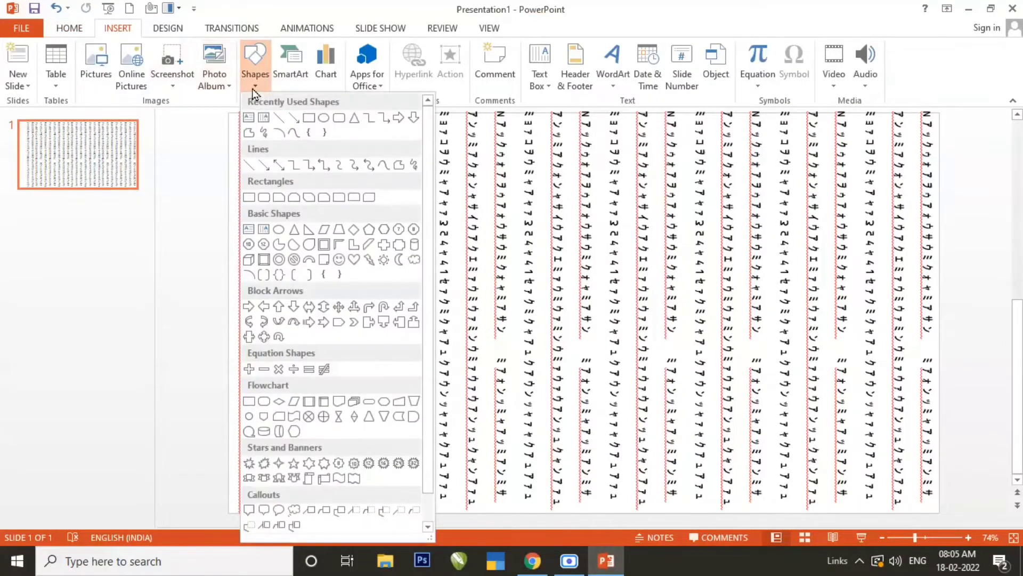
pyautogui.click(309, 118)
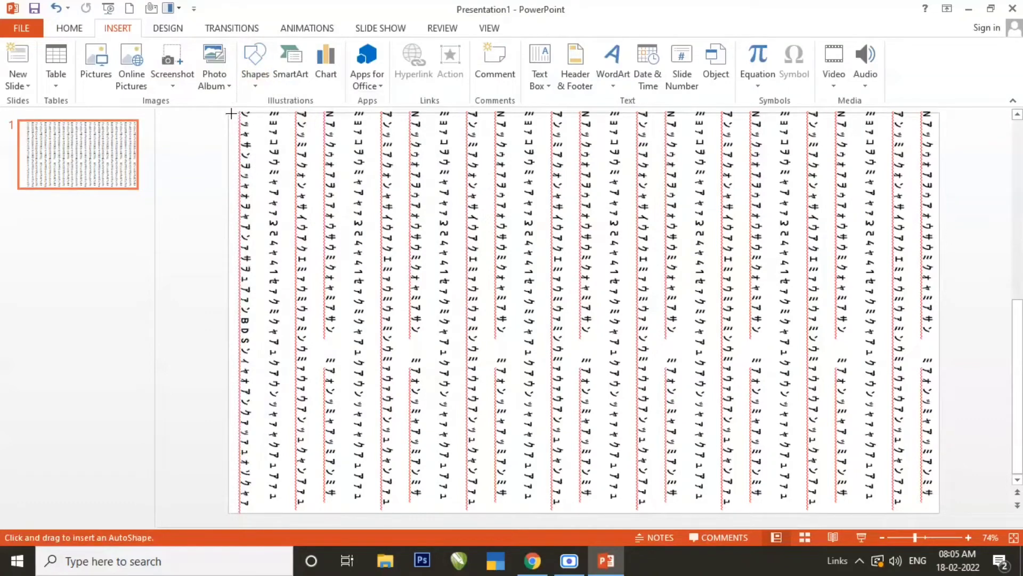
pyautogui.moveTo(228, 113)
pyautogui.mouseDown()
pyautogui.moveTo(474, 241)
pyautogui.moveTo(939, 510)
pyautogui.mouseUp()
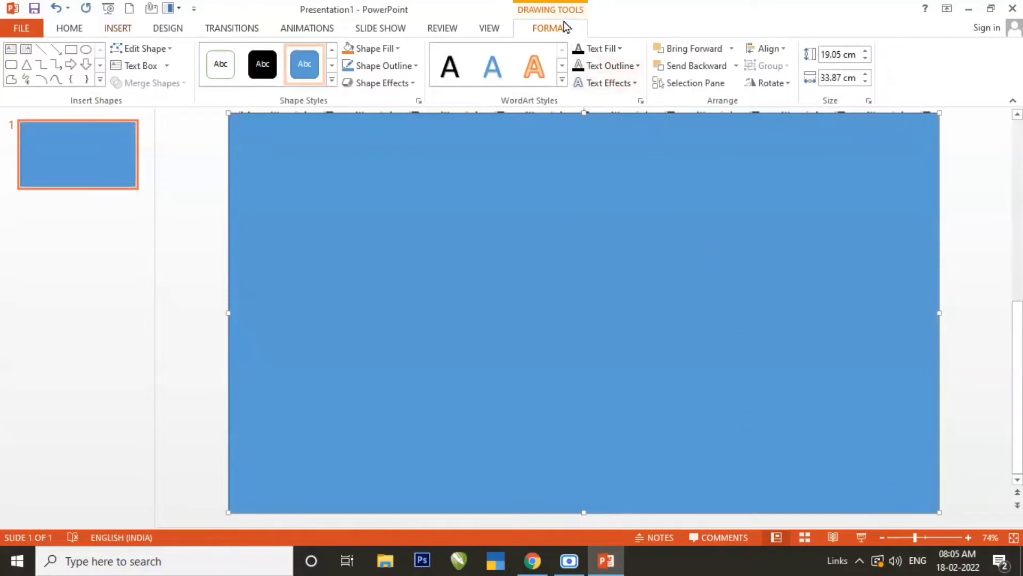
pyautogui.click(723, 67)
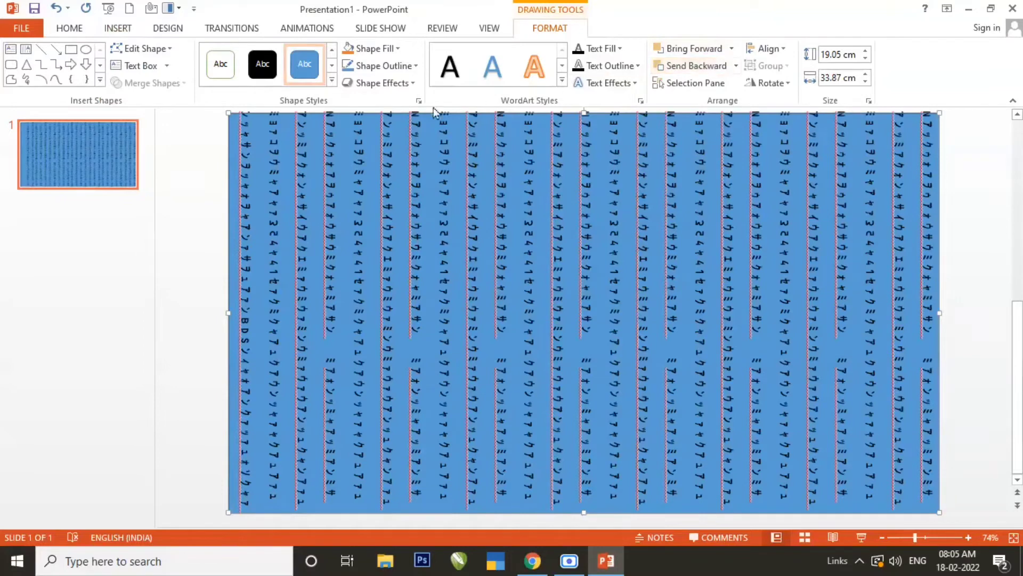
pyautogui.click(192, 180)
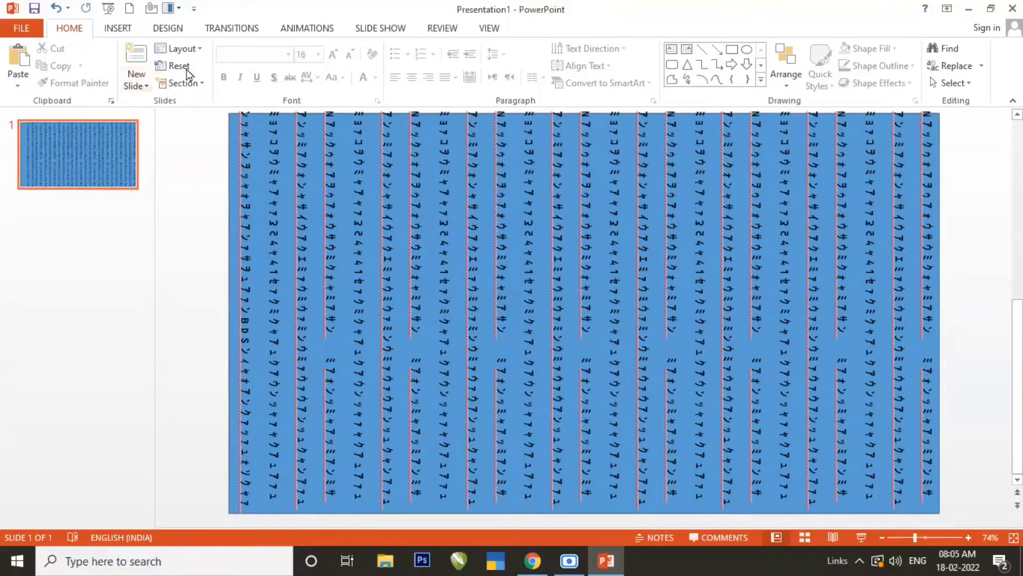
# Select all objects on the slide and subtract the text from the rectangle with Merge Shapes
pyautogui.click(970, 84)
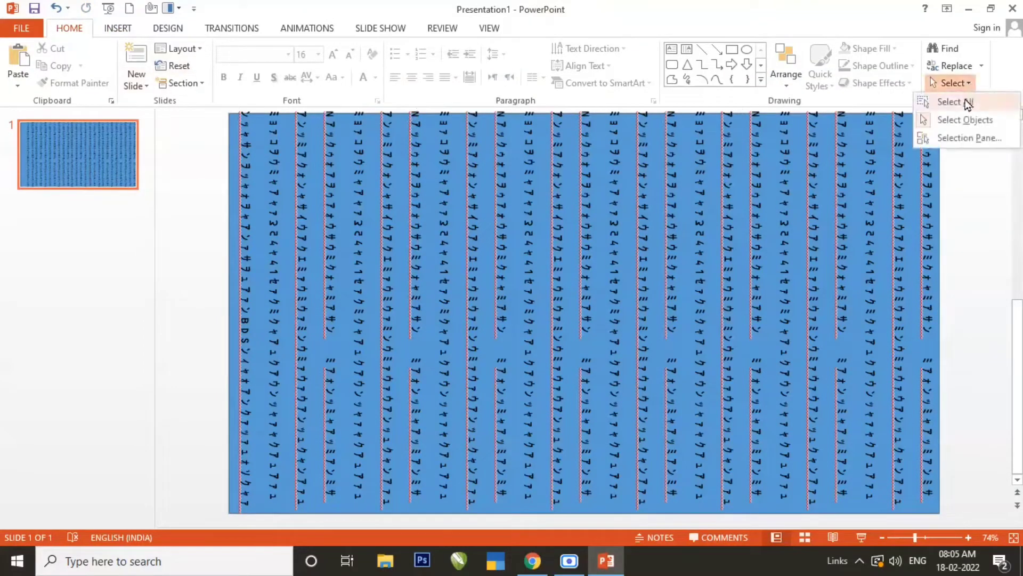
pyautogui.click(969, 104)
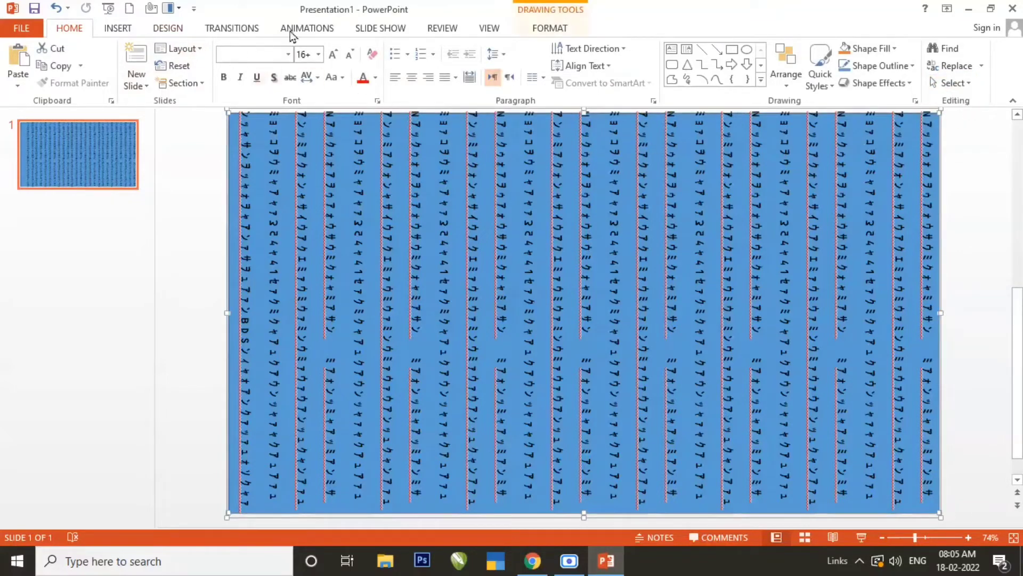
pyautogui.click(544, 31)
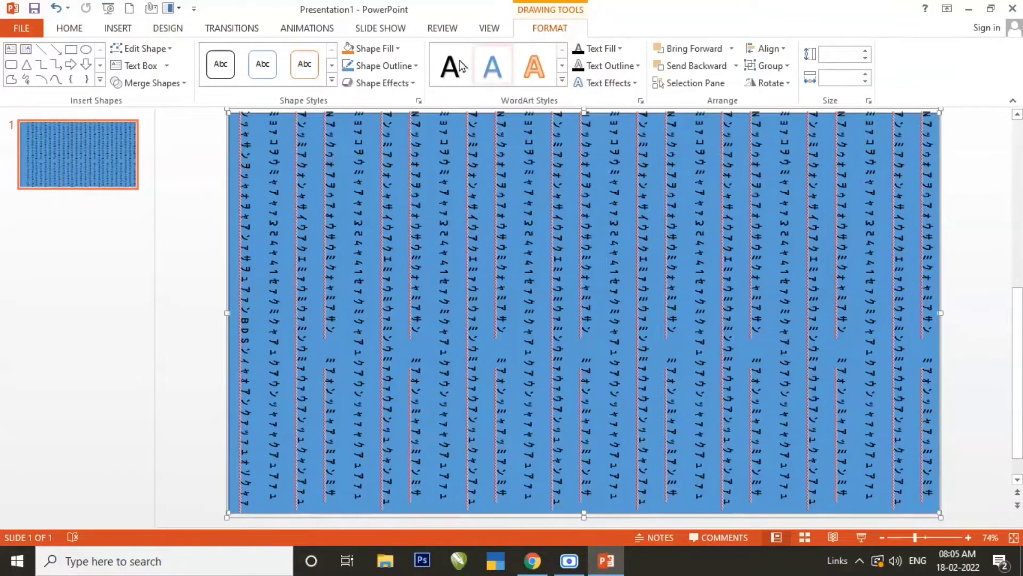
pyautogui.click(186, 79)
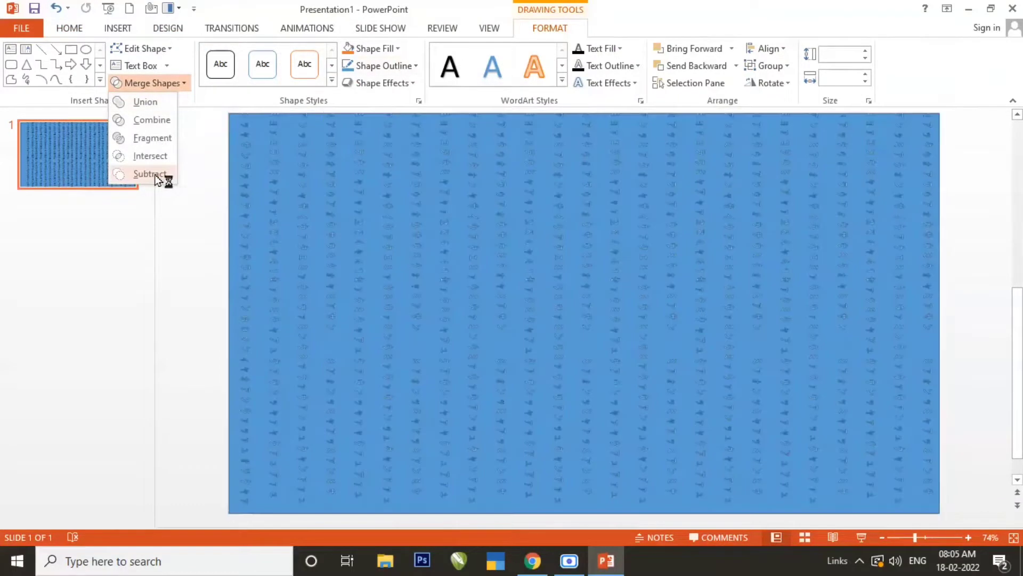
pyautogui.click(155, 176)
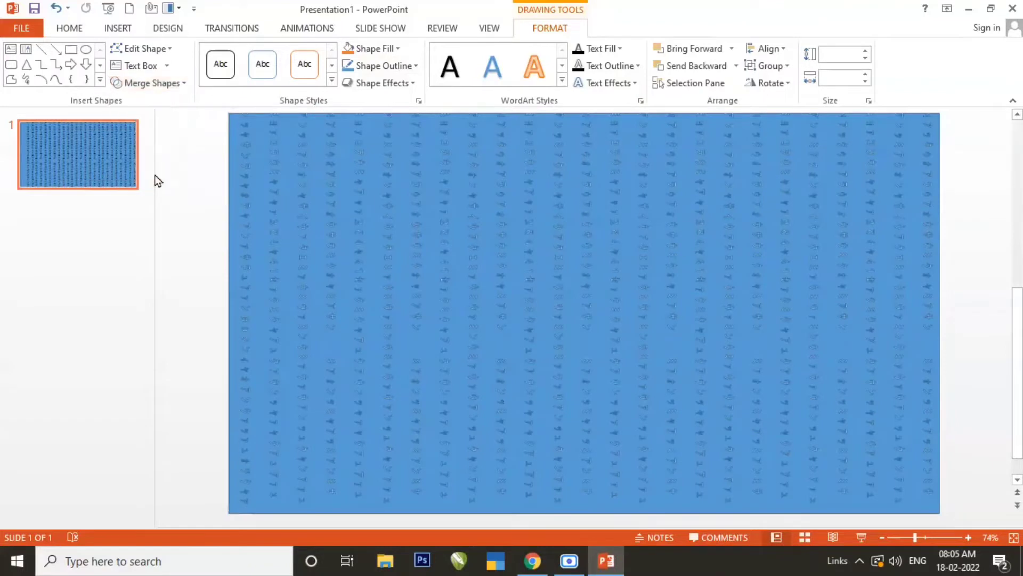
# Fill the merged shape with Black, Text 1 and remove its outline
pyautogui.click(402, 53)
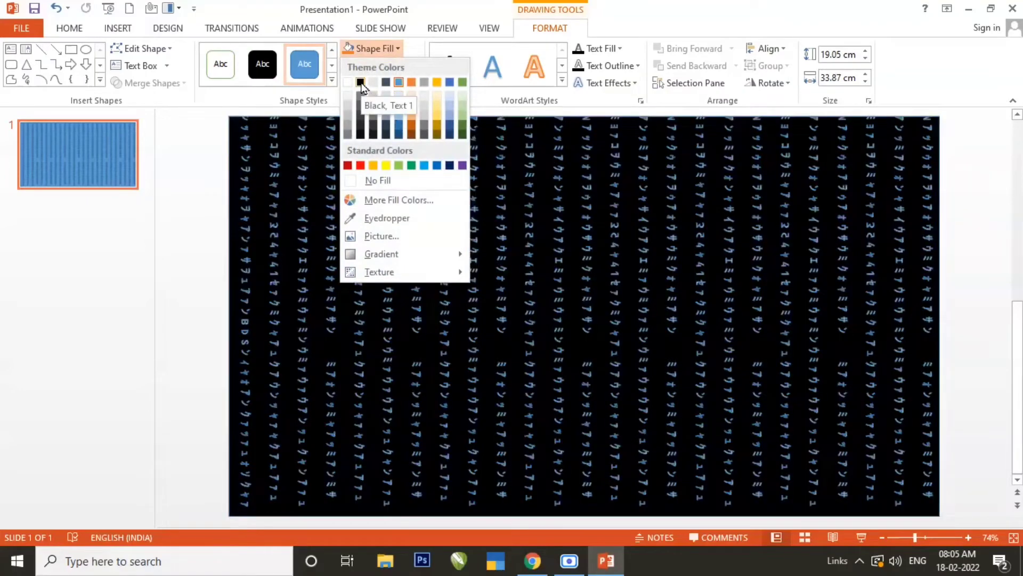
pyautogui.click(360, 82)
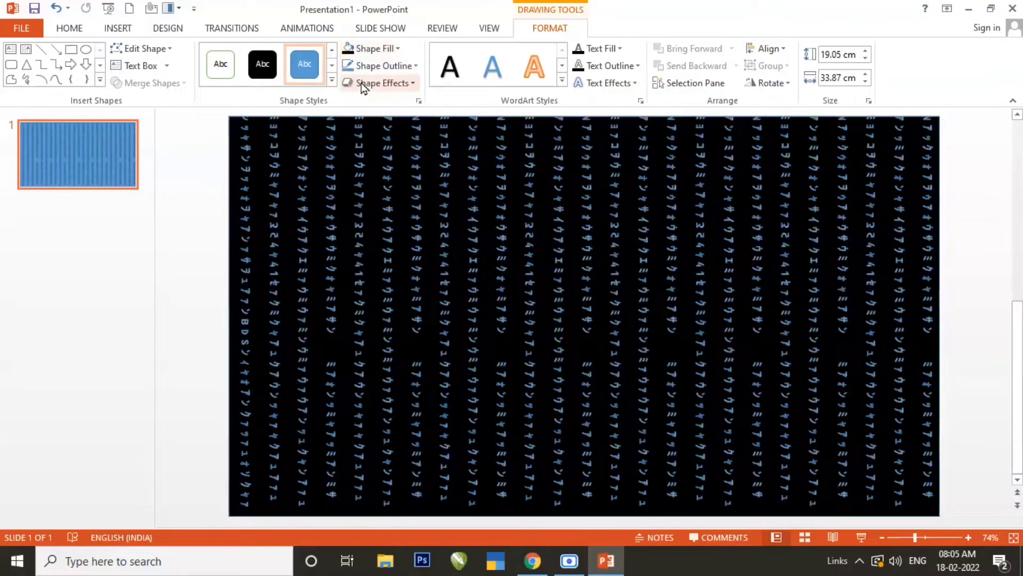
pyautogui.click(396, 69)
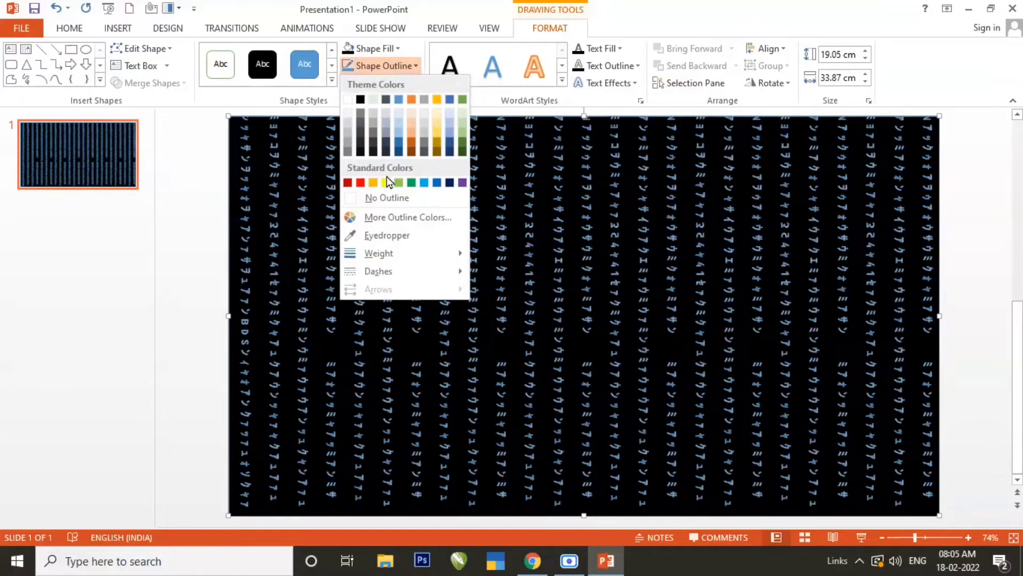
pyautogui.click(388, 198)
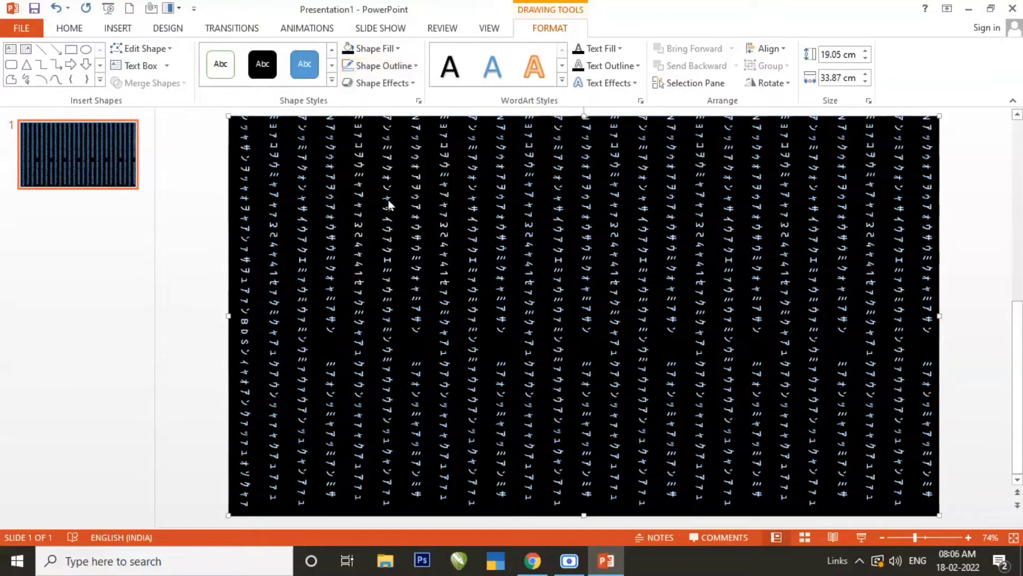
pyautogui.click(191, 285)
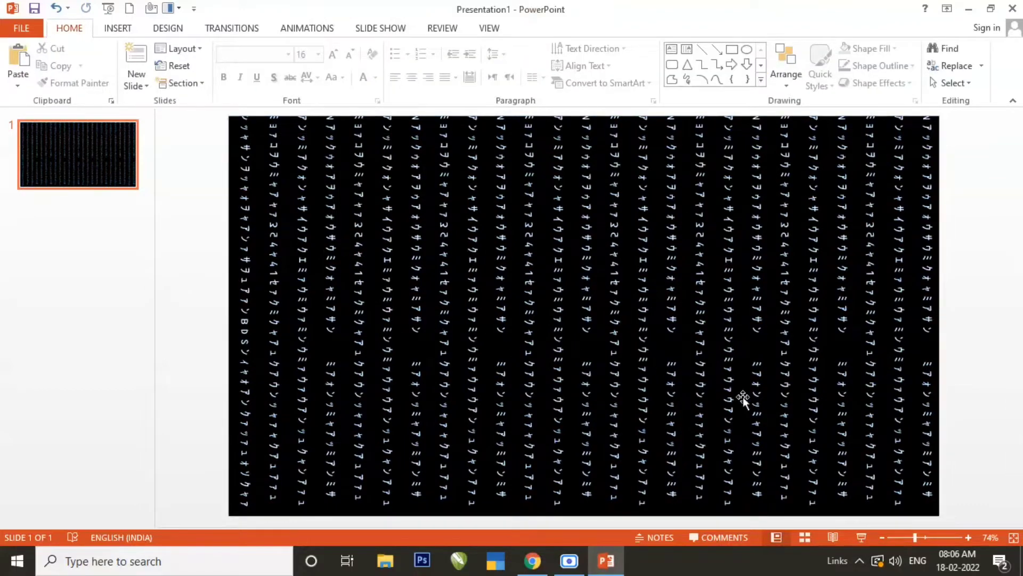
# Draw a narrow vertical rectangle just outside the slide's left edge, slightly taller than the slide
pyautogui.click(883, 538)
pyautogui.click(883, 538)
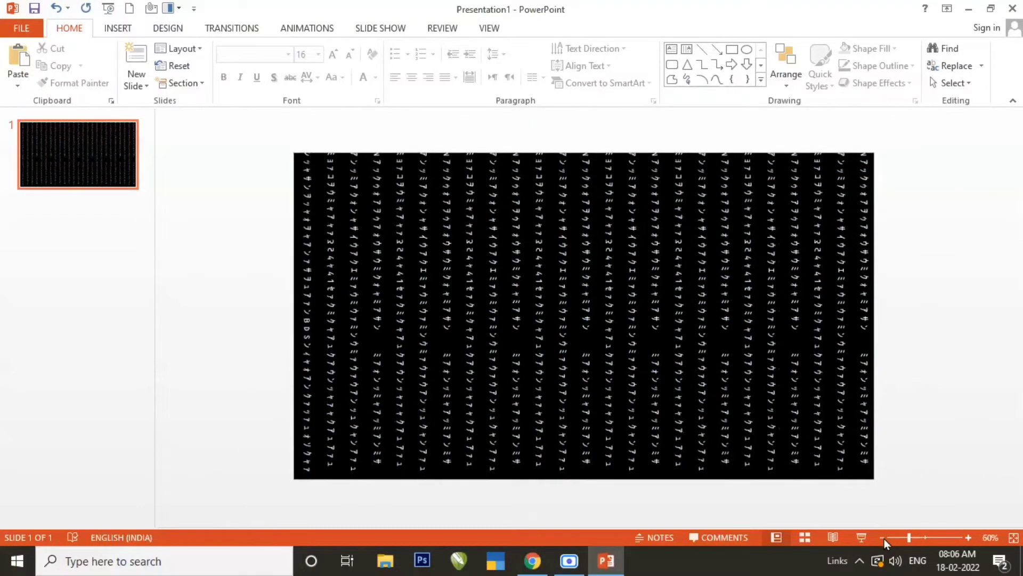
pyautogui.click(883, 537)
pyautogui.click(883, 537)
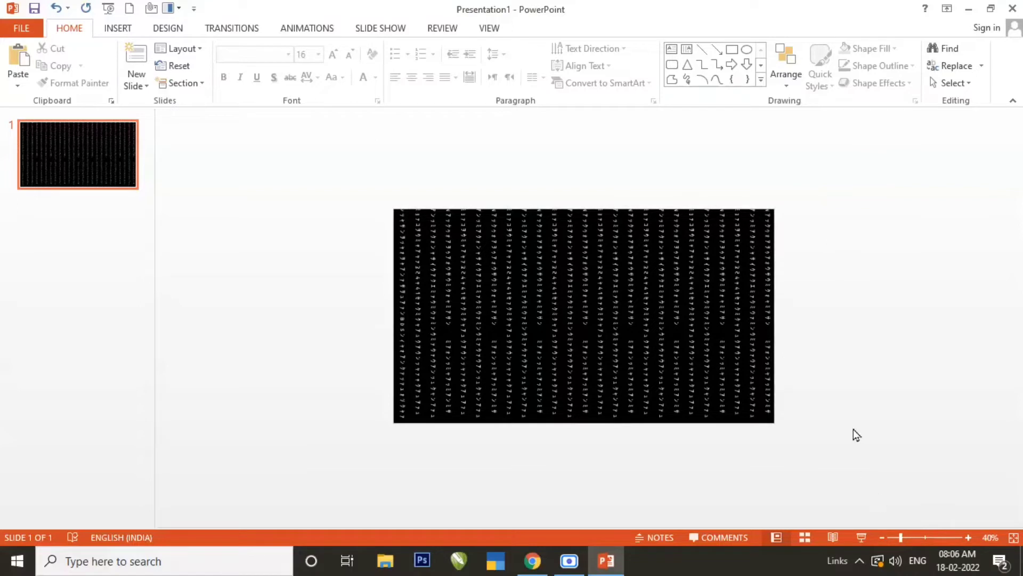
pyautogui.click(128, 30)
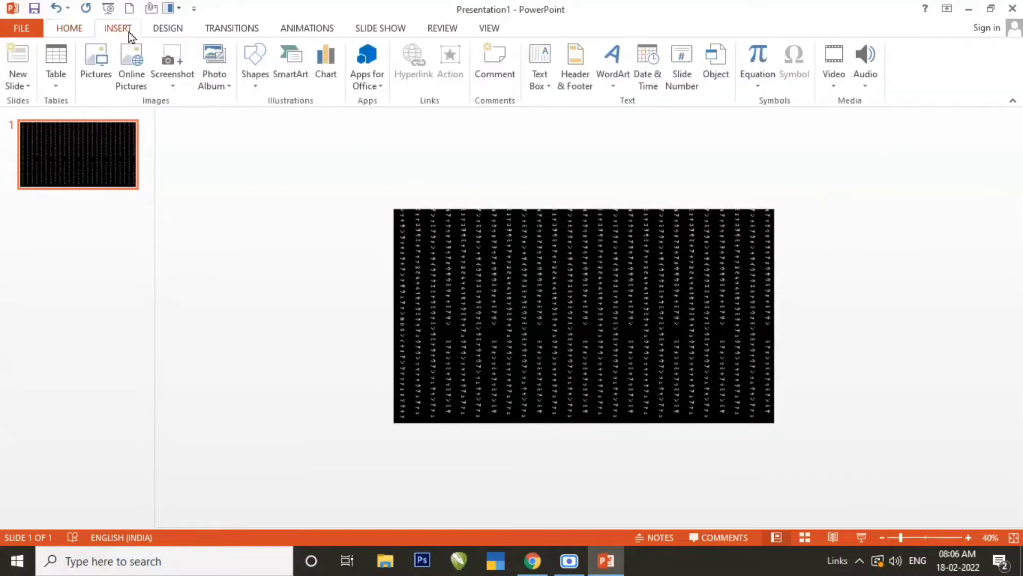
pyautogui.click(257, 88)
pyautogui.click(309, 118)
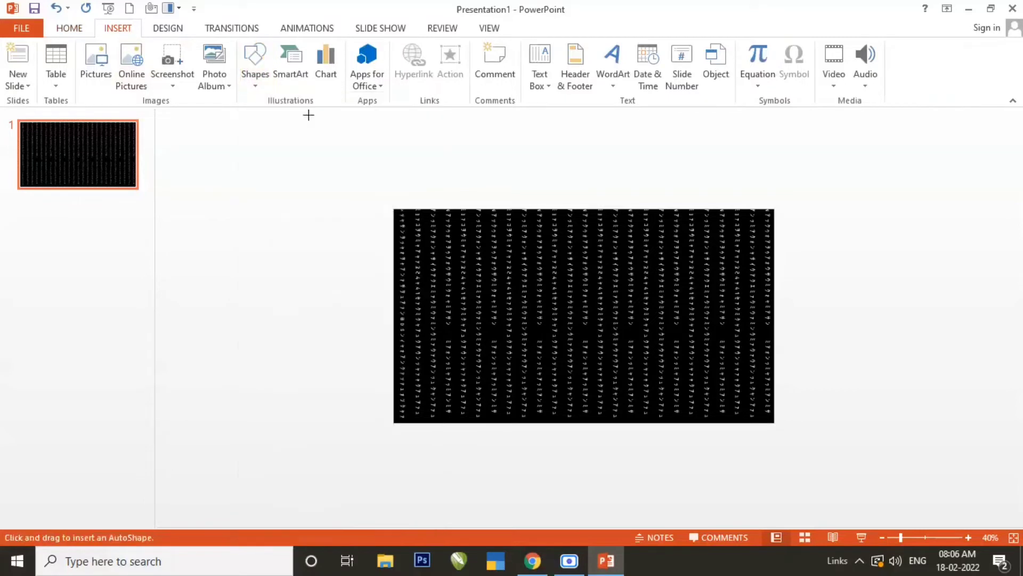
pyautogui.moveTo(370, 204); pyautogui.dragTo(388, 422)
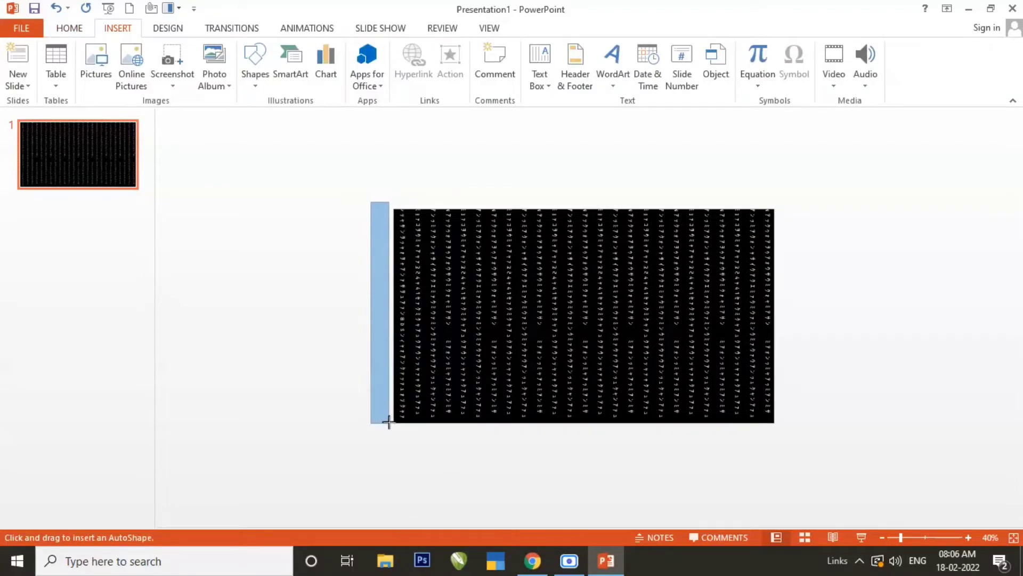
# Finish the narrow rectangle beside the slide at about 19.72 × 1.07 cm and fill it with a bright green standard colour
pyautogui.moveTo(388, 423); pyautogui.dragTo(382, 422)
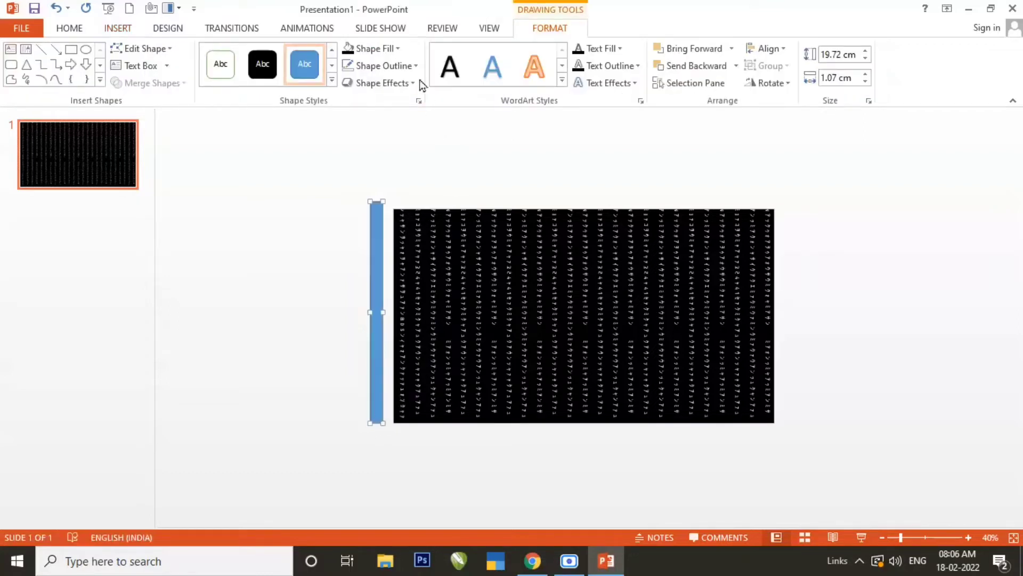
pyautogui.click(400, 49)
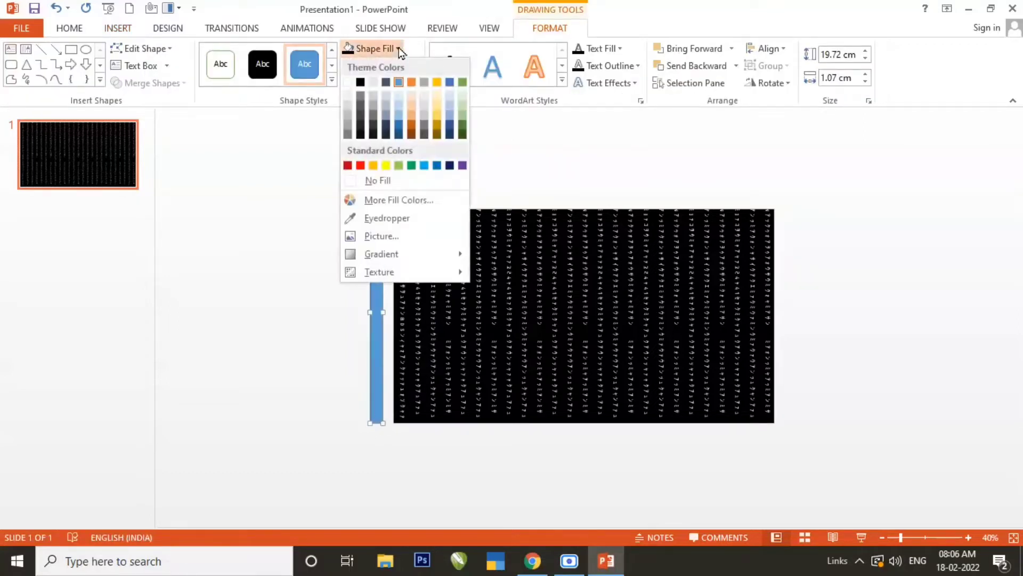
pyautogui.click(384, 201)
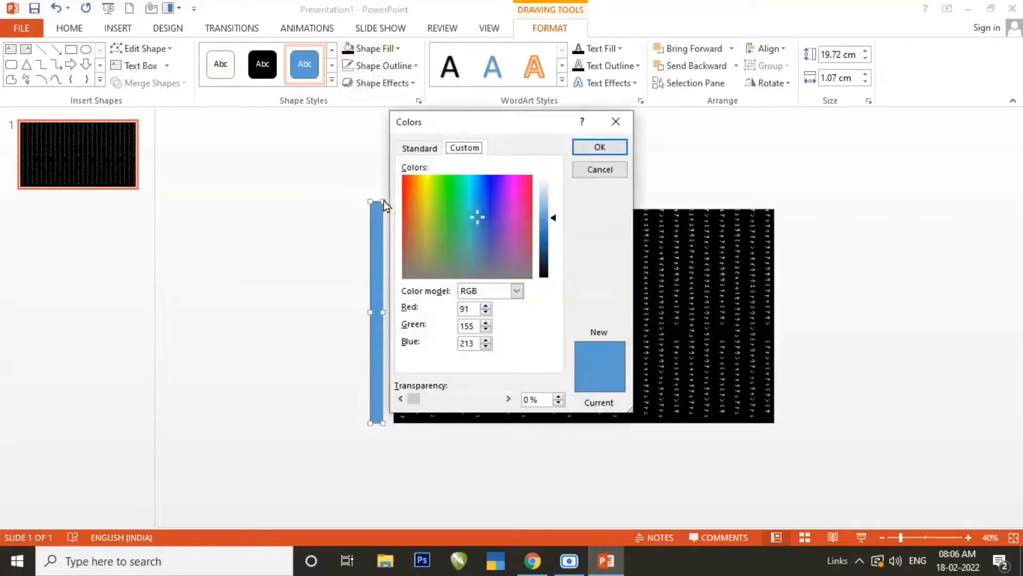
pyautogui.click(433, 148)
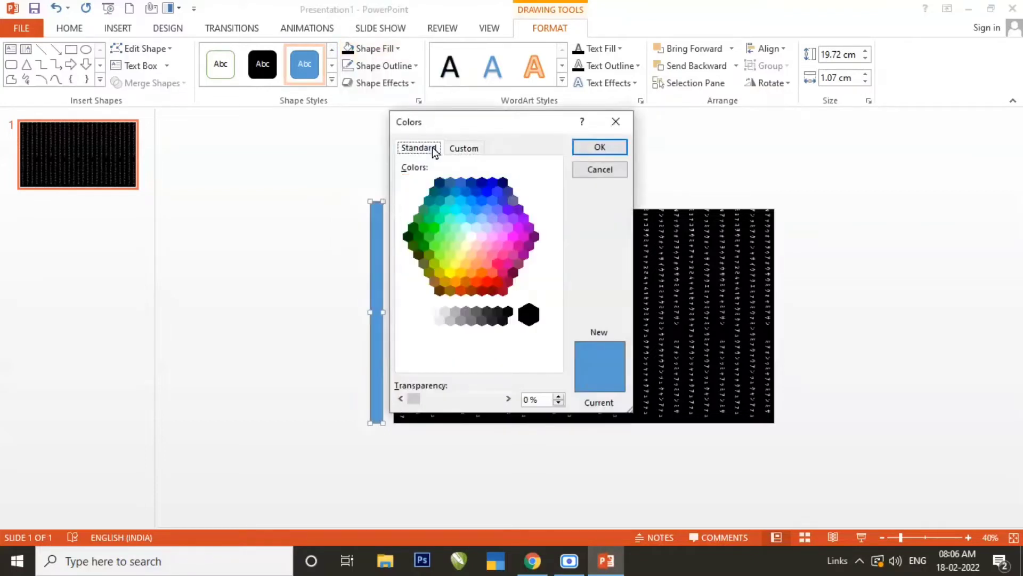
pyautogui.click(433, 229)
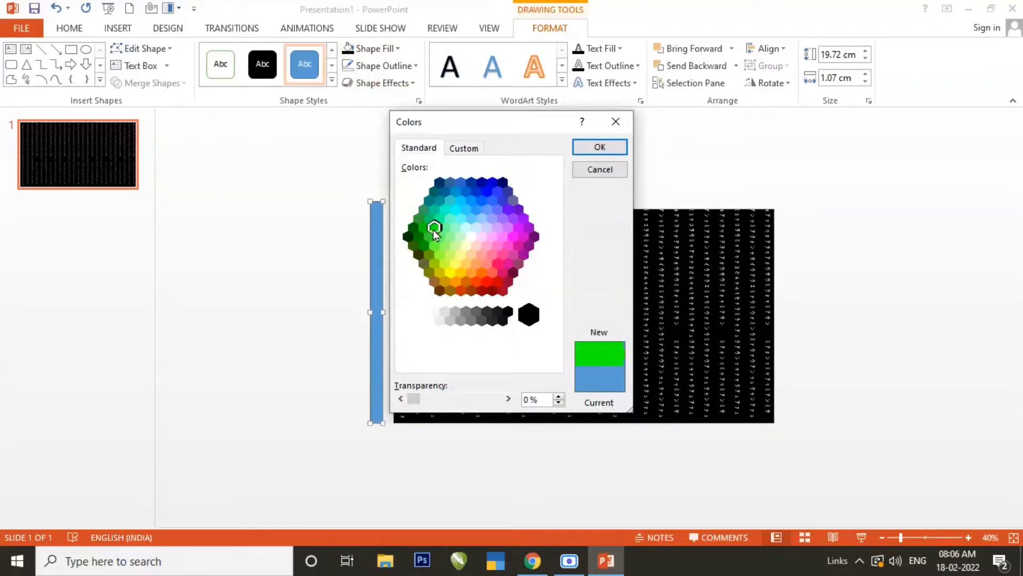
pyautogui.click(592, 152)
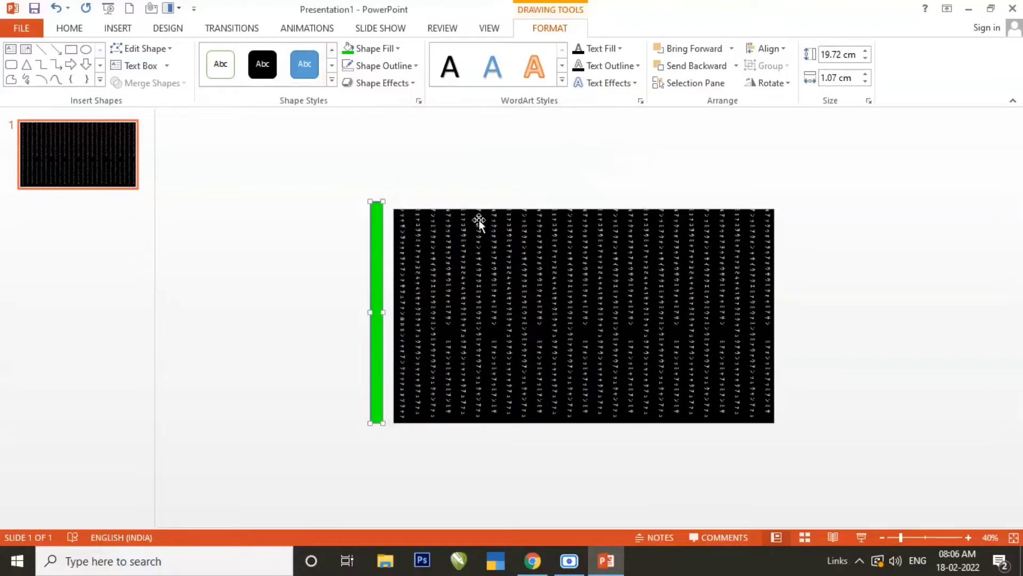
# Remove the green rectangle's outline and move the rectangle directly below the slide's lower-left corner
pyautogui.click(416, 66)
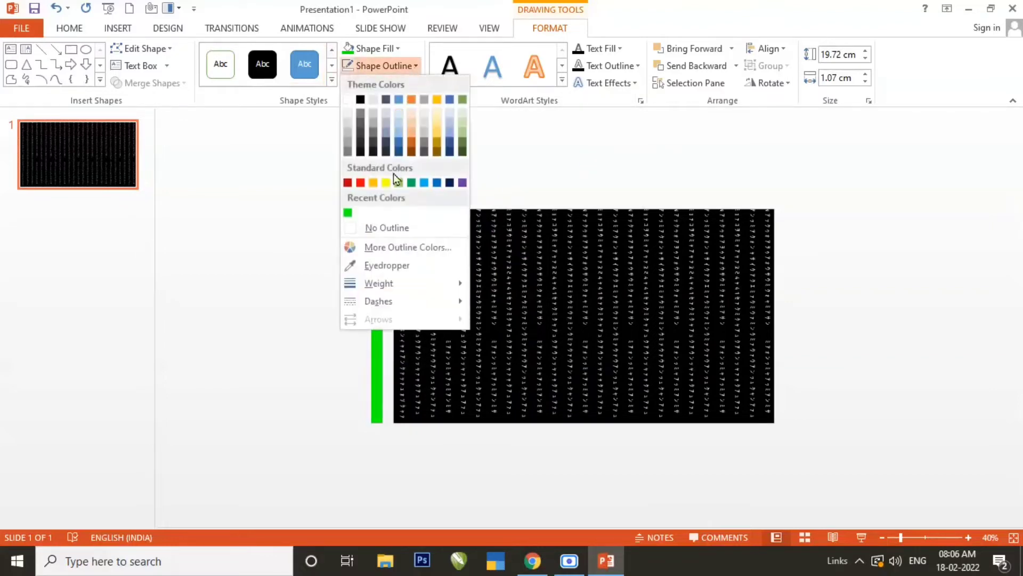
pyautogui.click(393, 228)
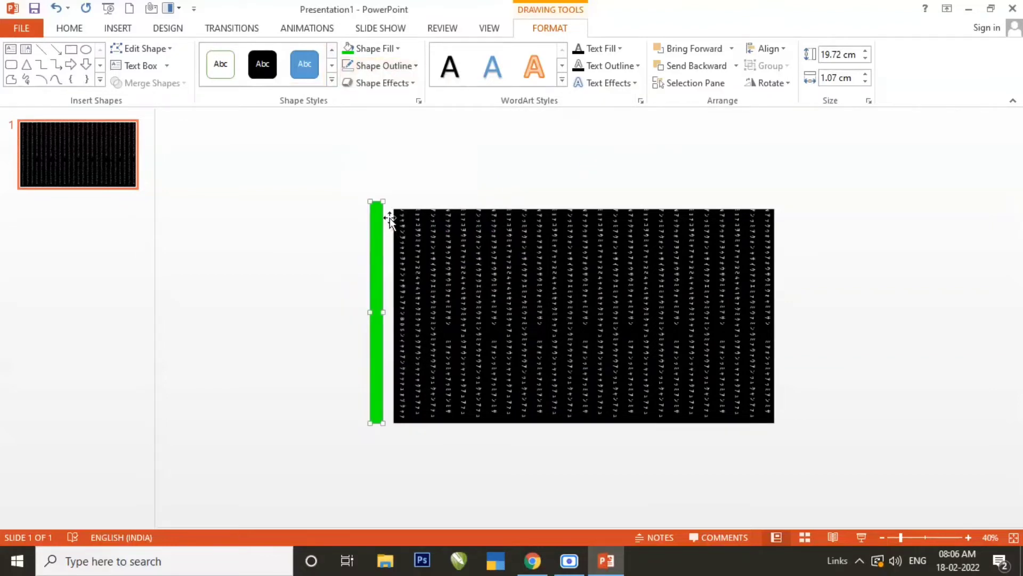
pyautogui.moveTo(379, 212); pyautogui.dragTo(399, 430)
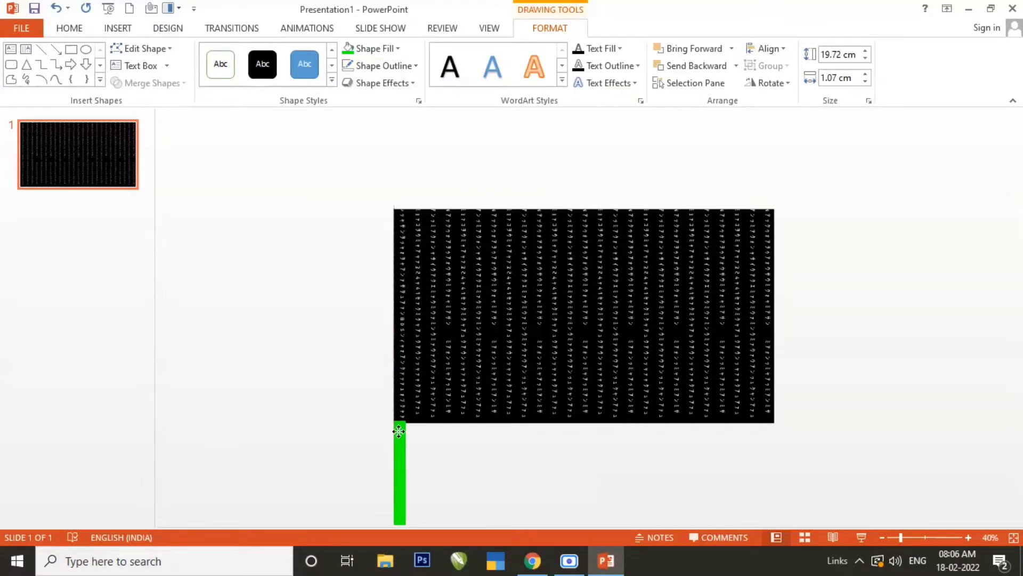
pyautogui.scroll(-2, 398, 430)
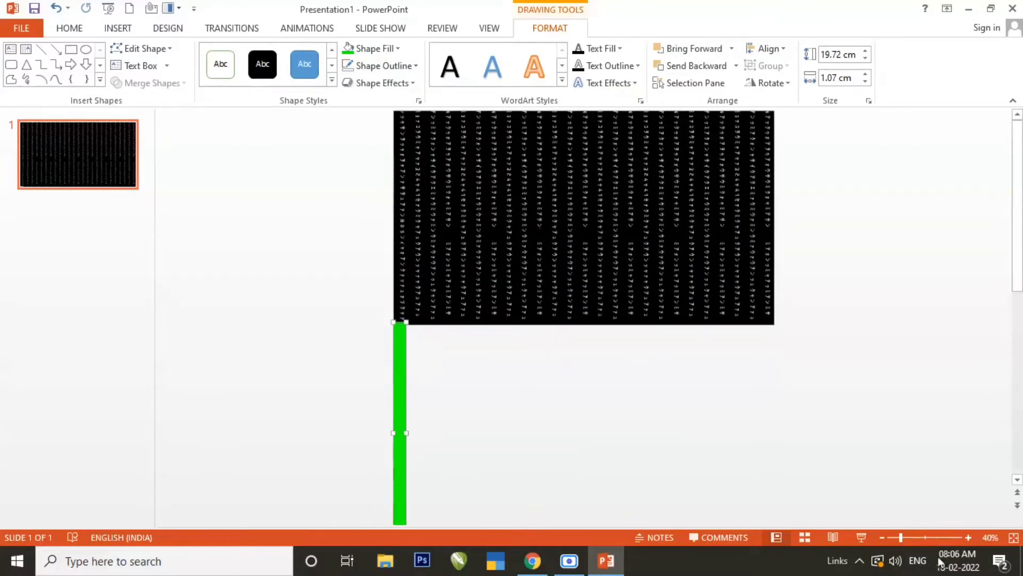
pyautogui.click(968, 539)
pyautogui.click(967, 538)
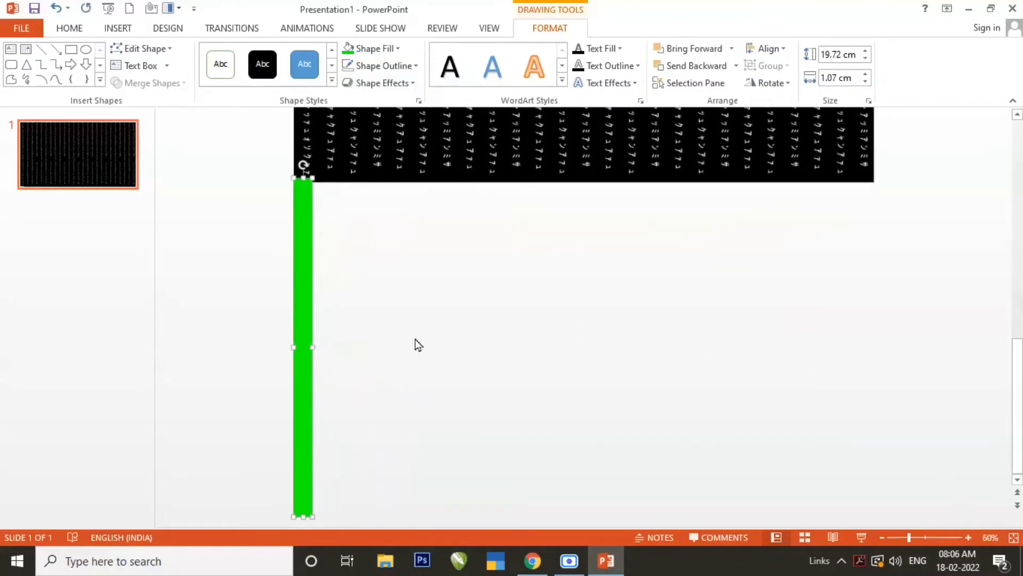
# Nudge the green rectangle slightly right and down so it sits under the first character column, just below the slide edge
pyautogui.click(335, 218)
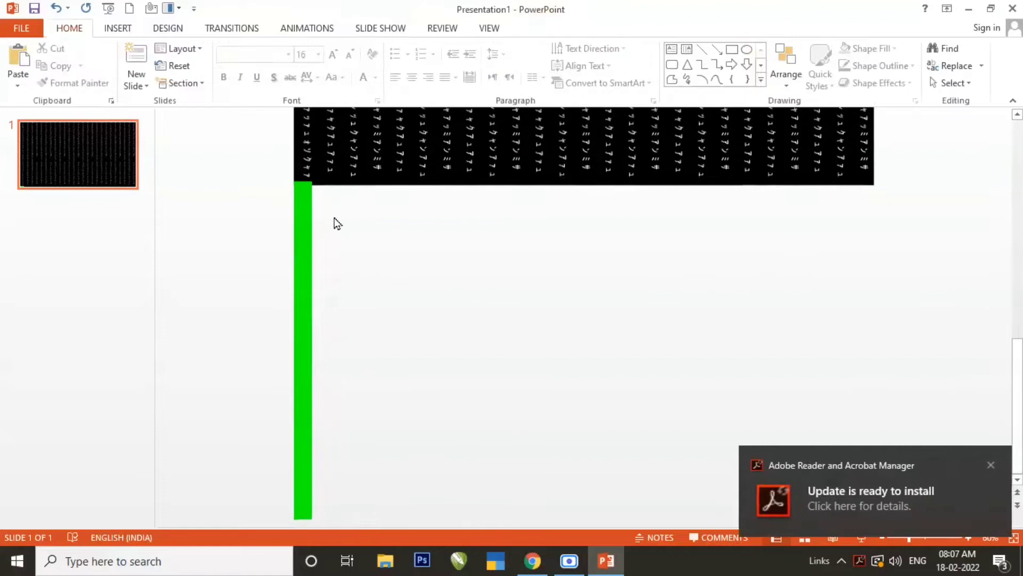
pyautogui.doubleClick(300, 202)
pyautogui.hotkey('ctrl', 'Right')
pyautogui.hotkey('ctrl', 'Right')
pyautogui.hotkey('ctrl', 'Right')
pyautogui.hotkey('ctrl', 'Right')
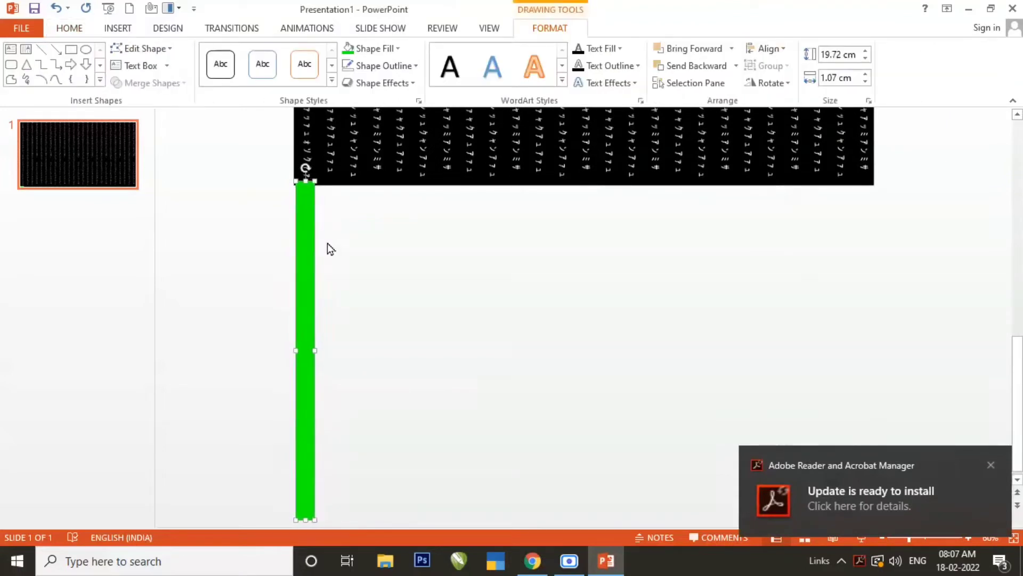
pyautogui.hotkey('ctrl', 'Down')
pyautogui.hotkey('ctrl', 'Down')
pyautogui.hotkey('ctrl', 'Down')
pyautogui.hotkey('ctrl', 'Down')
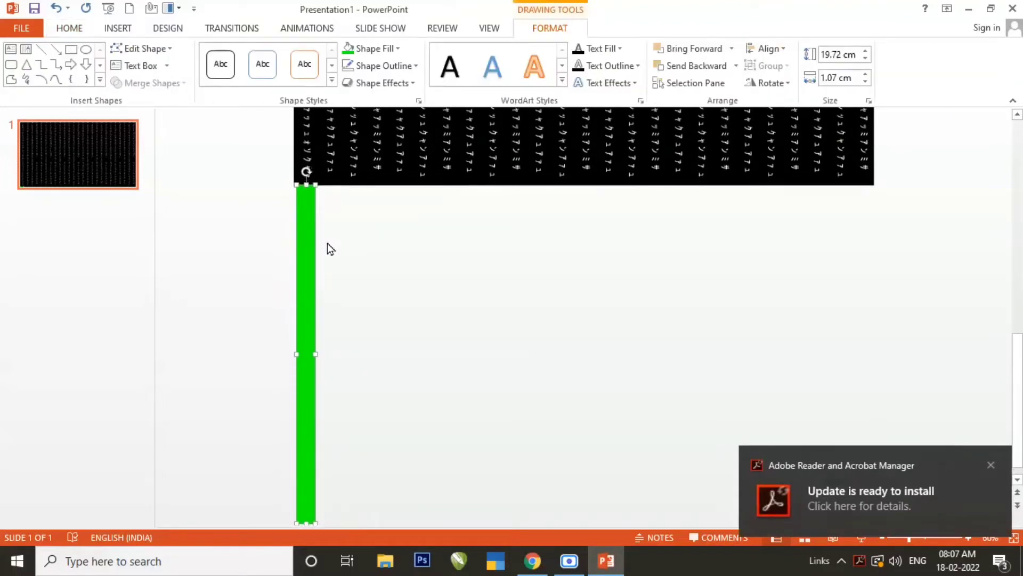
pyautogui.click(373, 249)
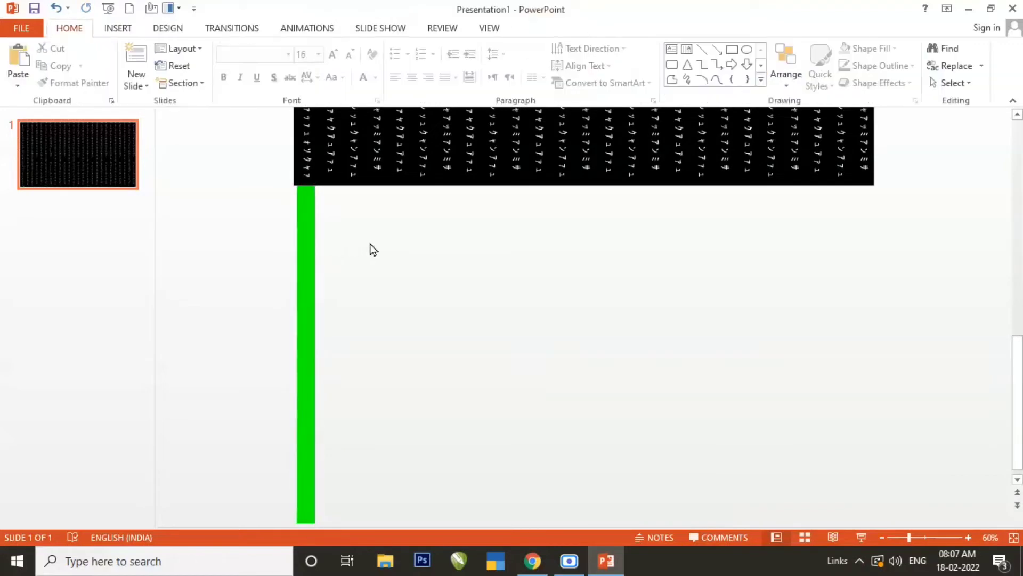
# Duplicate the green rectangle and place the copy to its right under the second character column, leaving a small gap
pyautogui.click(306, 205)
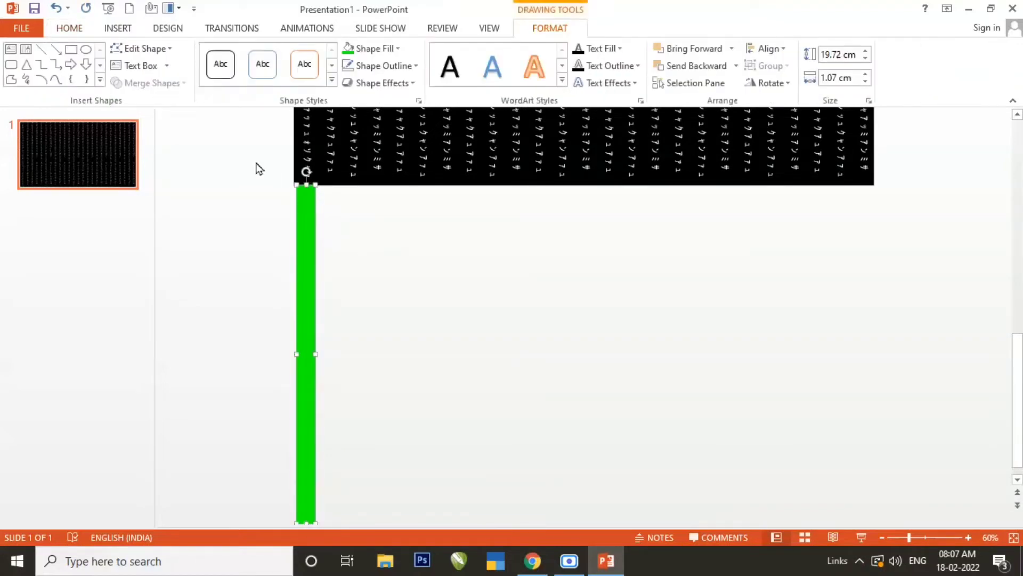
pyautogui.click(85, 28)
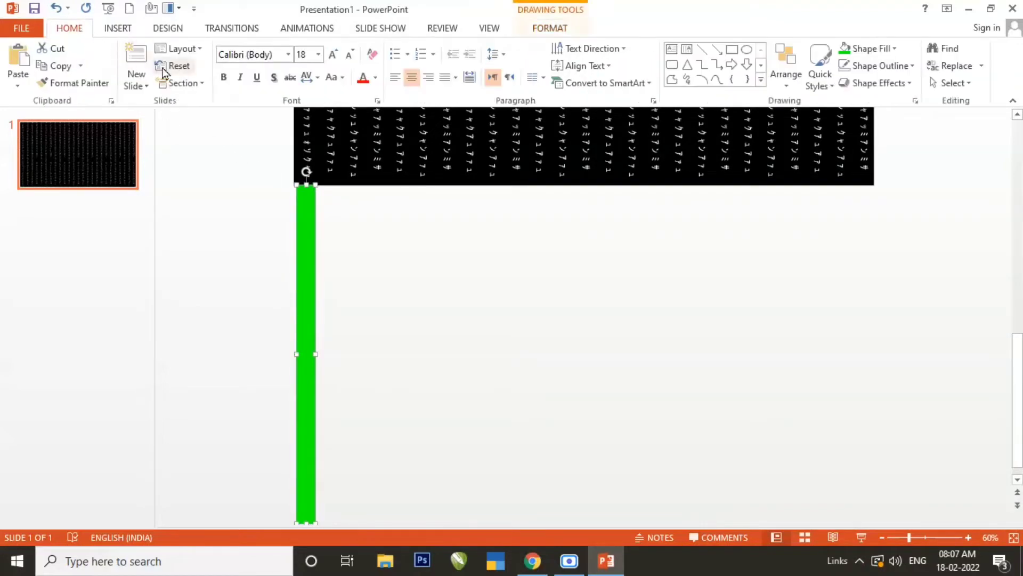
pyautogui.click(54, 66)
pyautogui.click(17, 59)
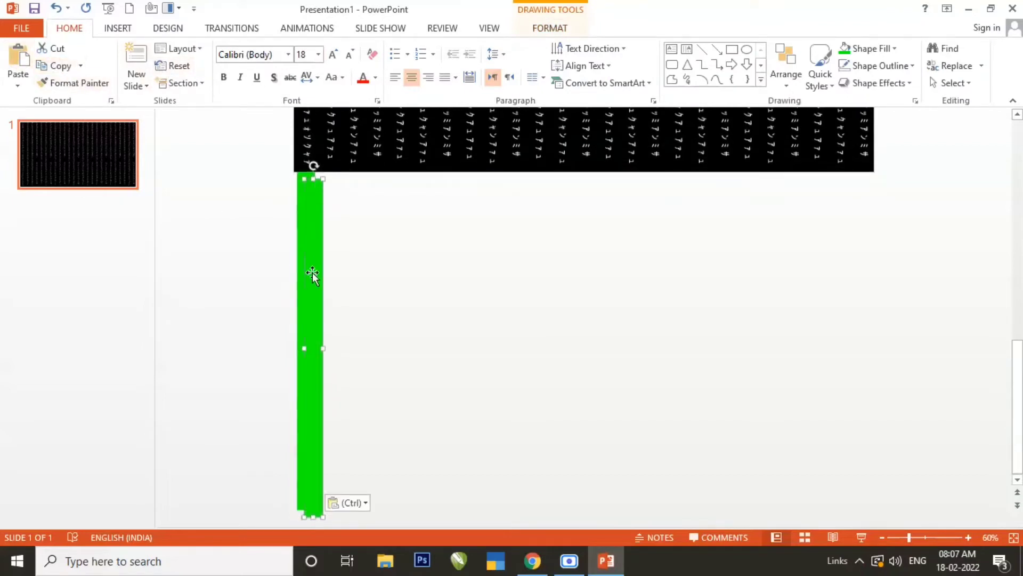
pyautogui.moveTo(313, 274); pyautogui.dragTo(326, 269)
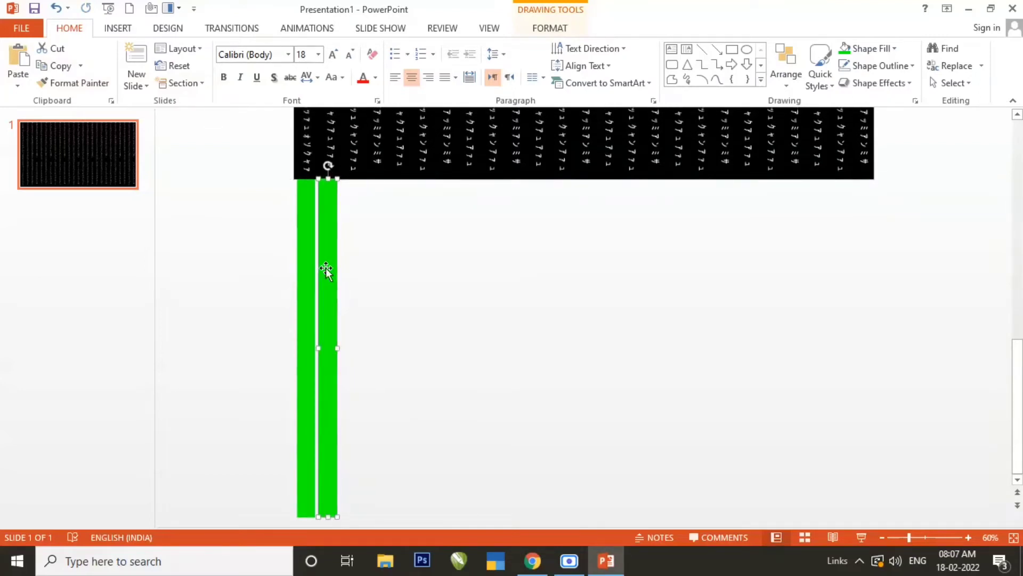
pyautogui.hotkey('ctrl', 'Right')
pyautogui.click(381, 272)
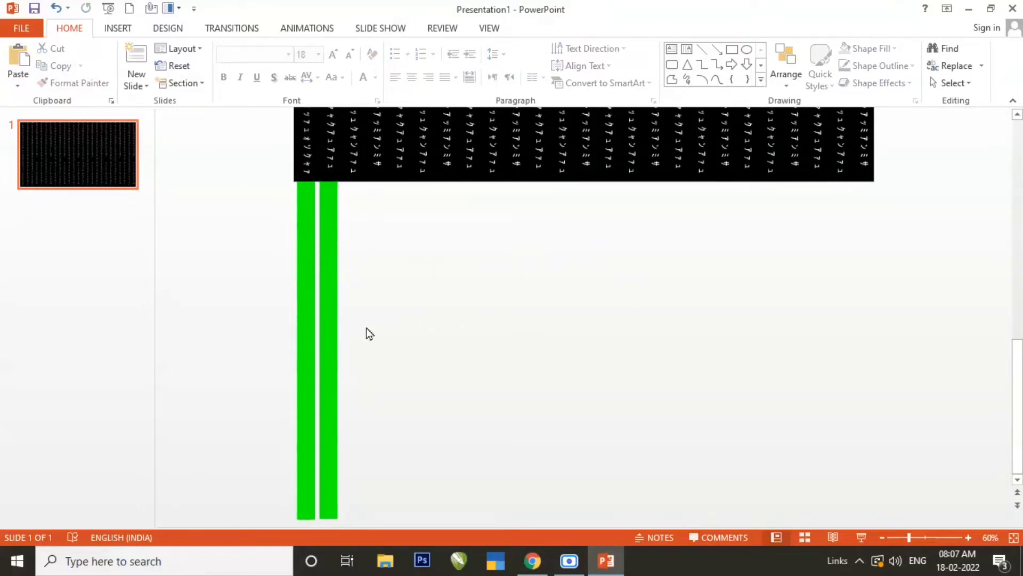
# Duplicate the pair of green rectangles and place the copies under the third and fourth character columns
pyautogui.moveTo(245, 169)
pyautogui.mouseDown()
pyautogui.moveTo(344, 385)
pyautogui.moveTo(364, 528)
pyautogui.mouseUp()
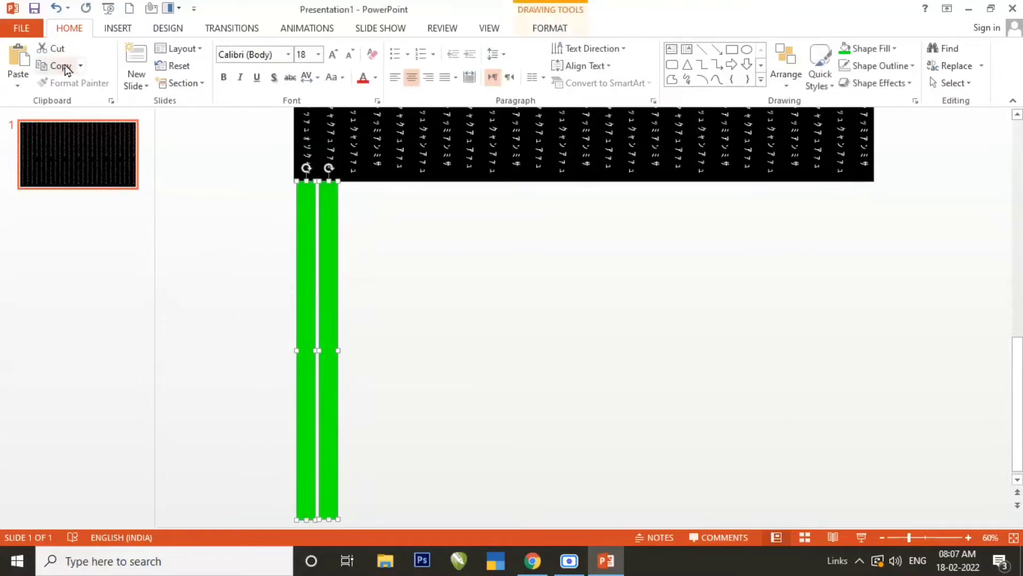
pyautogui.click(24, 58)
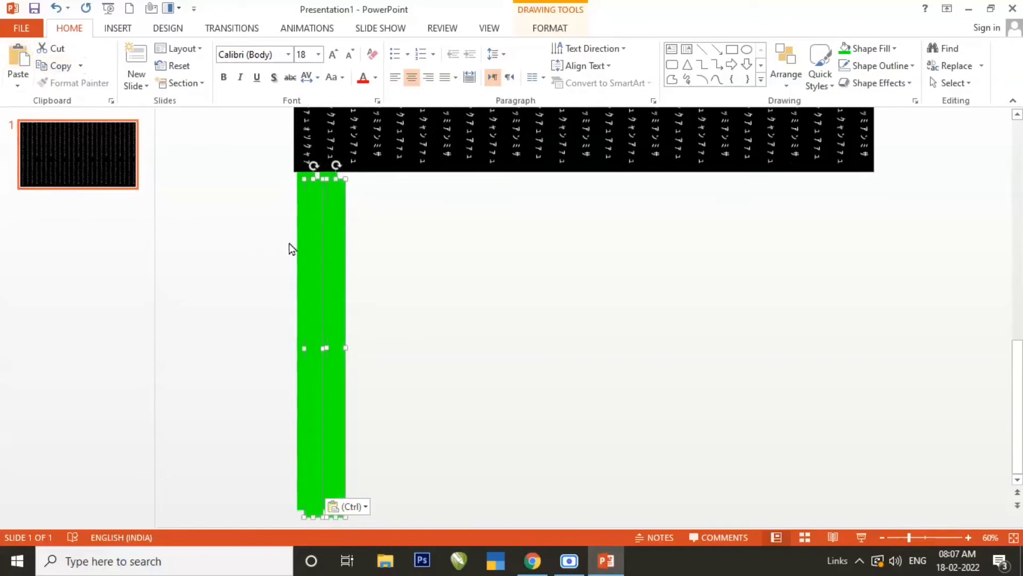
pyautogui.moveTo(310, 260); pyautogui.dragTo(356, 259)
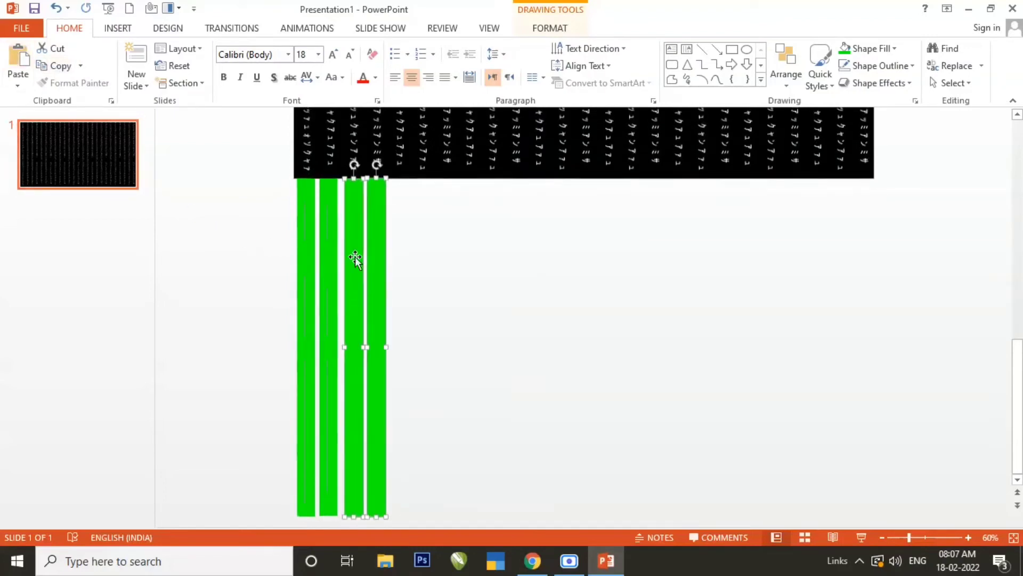
pyautogui.click(456, 268)
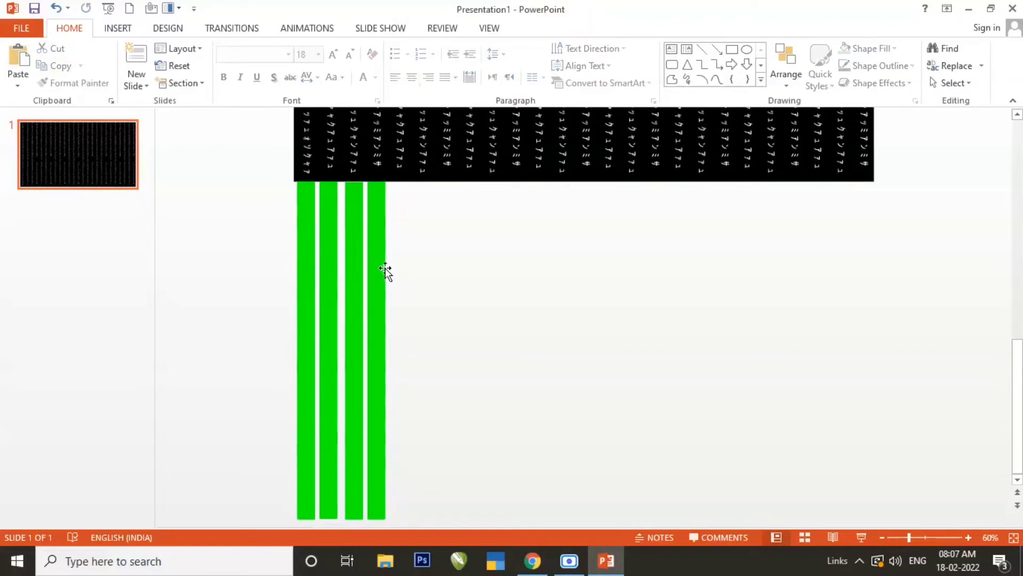
# Duplicate the four green rectangles and place the copies to the right of the originals, making a row of eight
pyautogui.moveTo(264, 167)
pyautogui.mouseDown()
pyautogui.moveTo(384, 411)
pyautogui.moveTo(389, 525)
pyautogui.mouseUp()
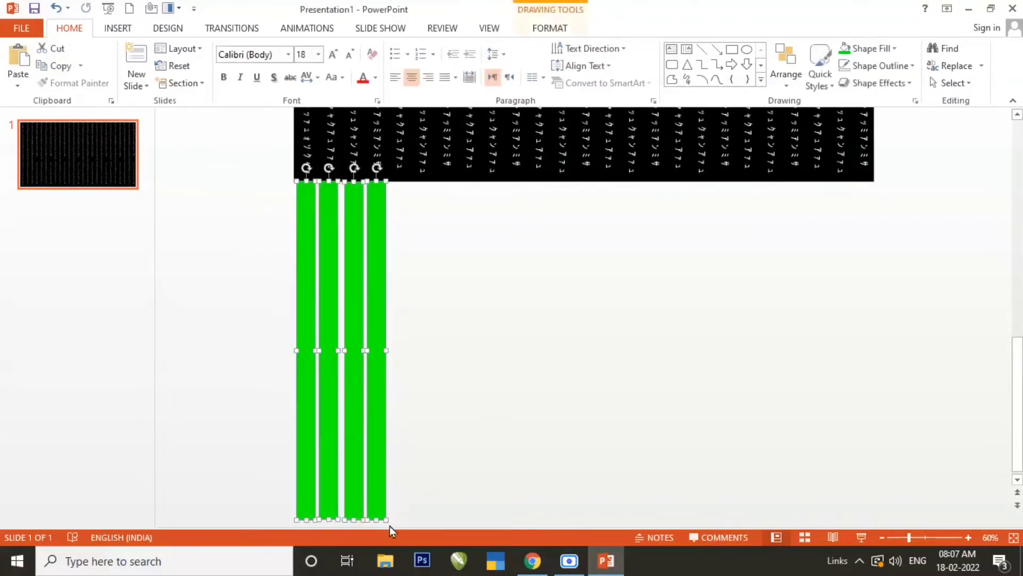
pyautogui.click(43, 67)
pyautogui.click(18, 61)
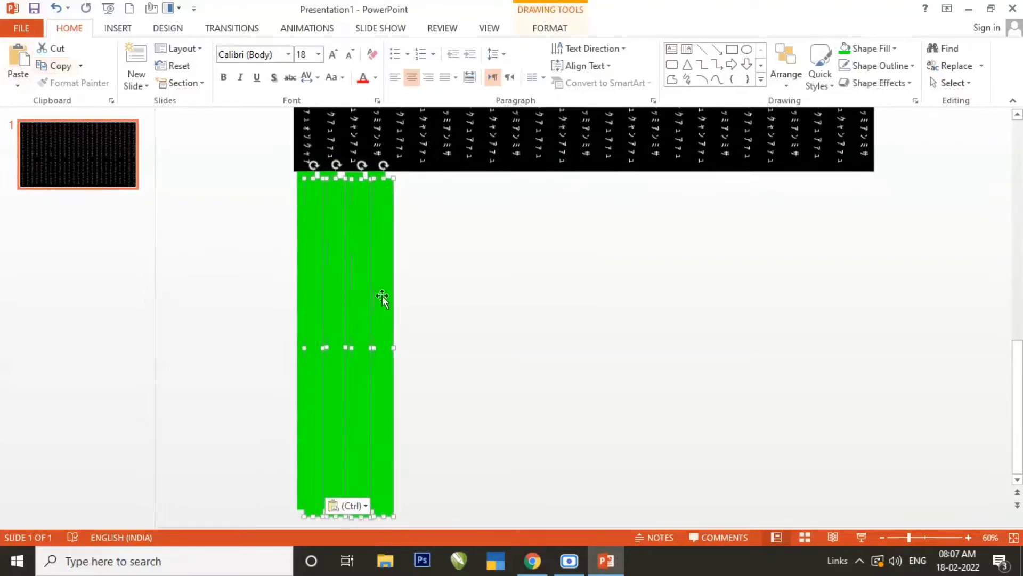
pyautogui.moveTo(325, 305)
pyautogui.mouseDown()
pyautogui.moveTo(317, 299)
pyautogui.moveTo(408, 297)
pyautogui.moveTo(399, 298)
pyautogui.mouseUp()
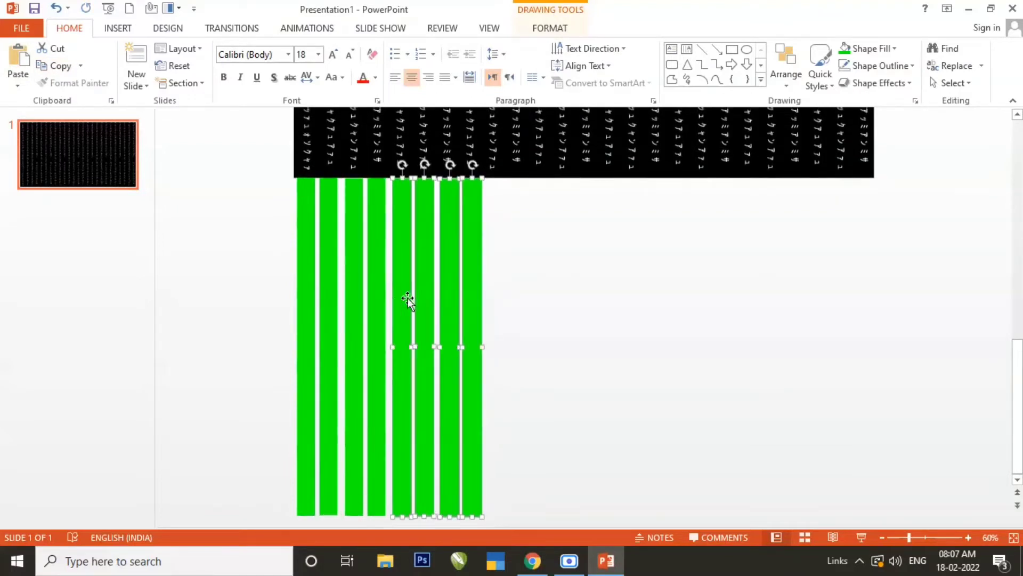
pyautogui.click(562, 308)
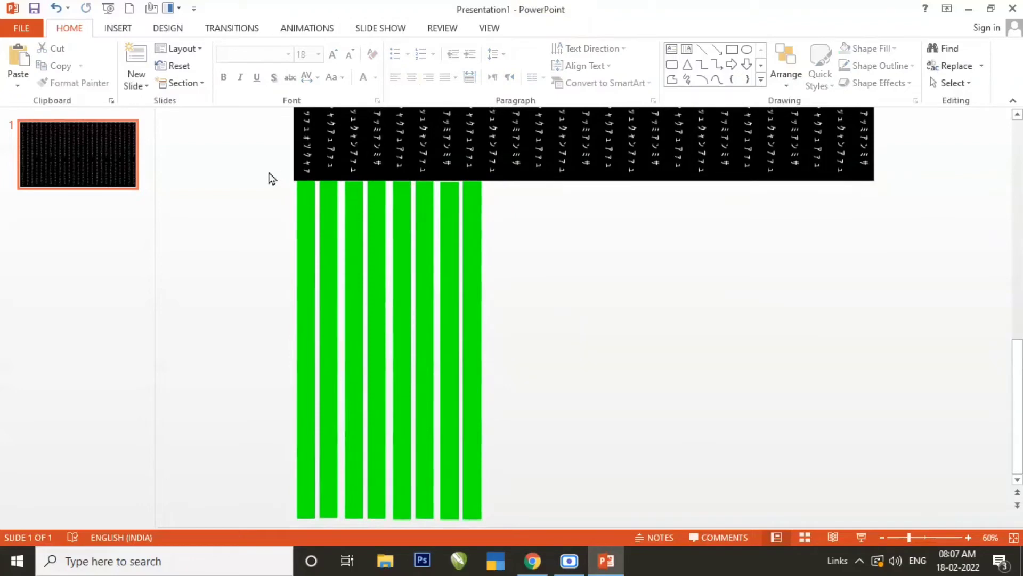
# Copy the eight green rectangles and place two more sets of eight side by side, extending the row across the slide's width
pyautogui.moveTo(265, 164)
pyautogui.mouseDown()
pyautogui.moveTo(489, 475)
pyautogui.moveTo(507, 524)
pyautogui.mouseUp()
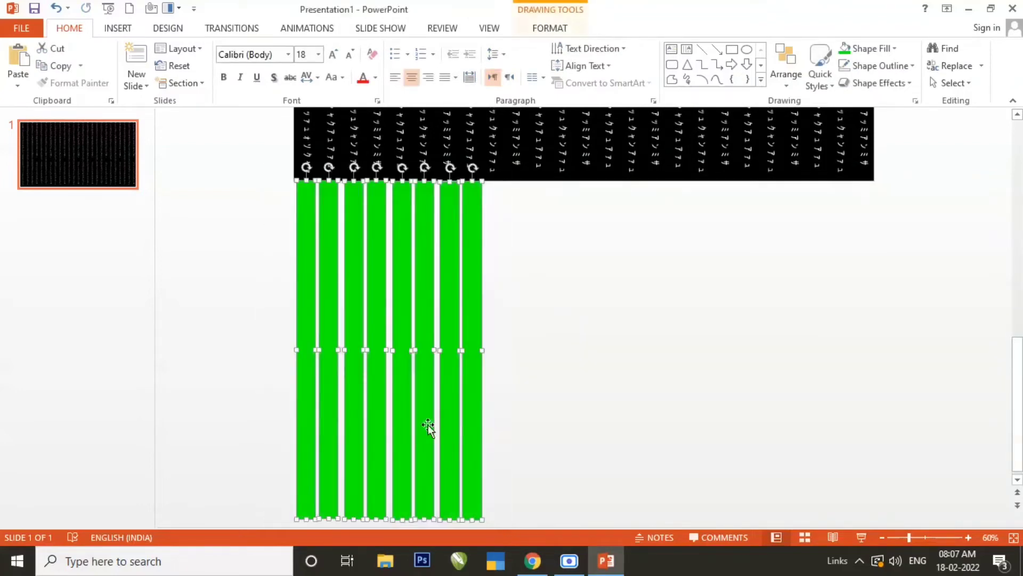
pyautogui.click(19, 59)
pyautogui.moveTo(316, 267); pyautogui.dragTo(494, 267)
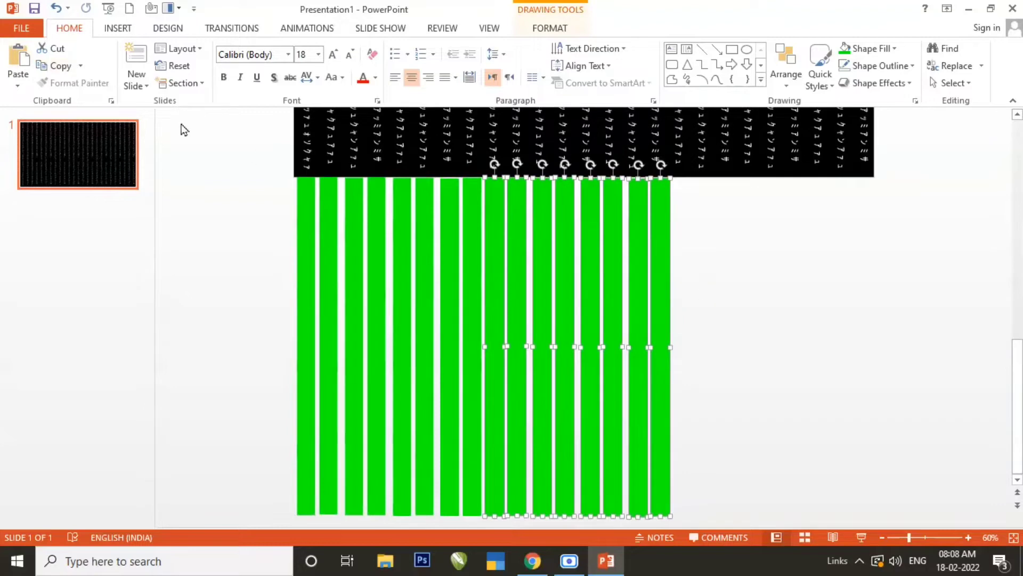
pyautogui.click(16, 61)
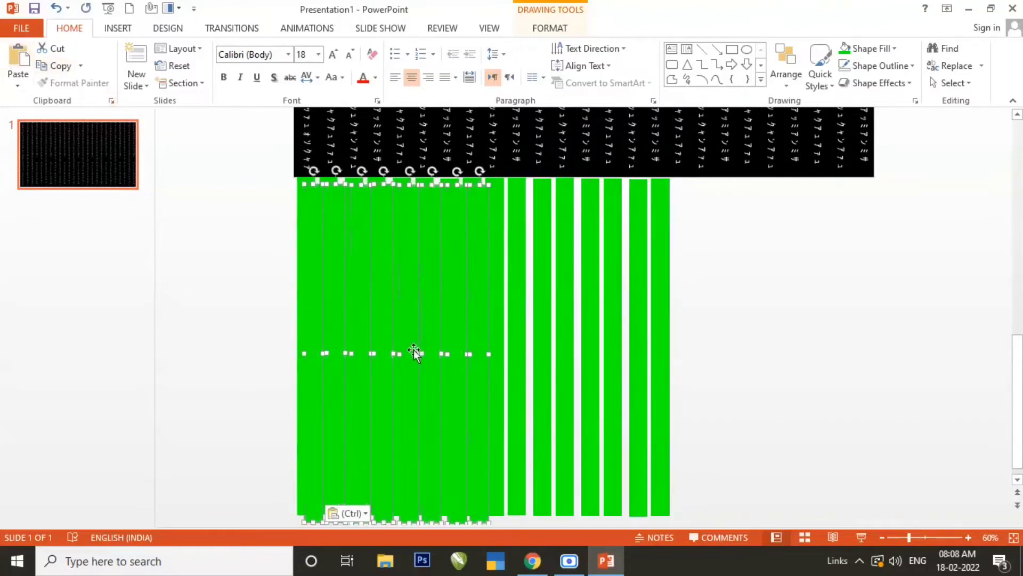
pyautogui.moveTo(386, 344); pyautogui.dragTo(762, 339)
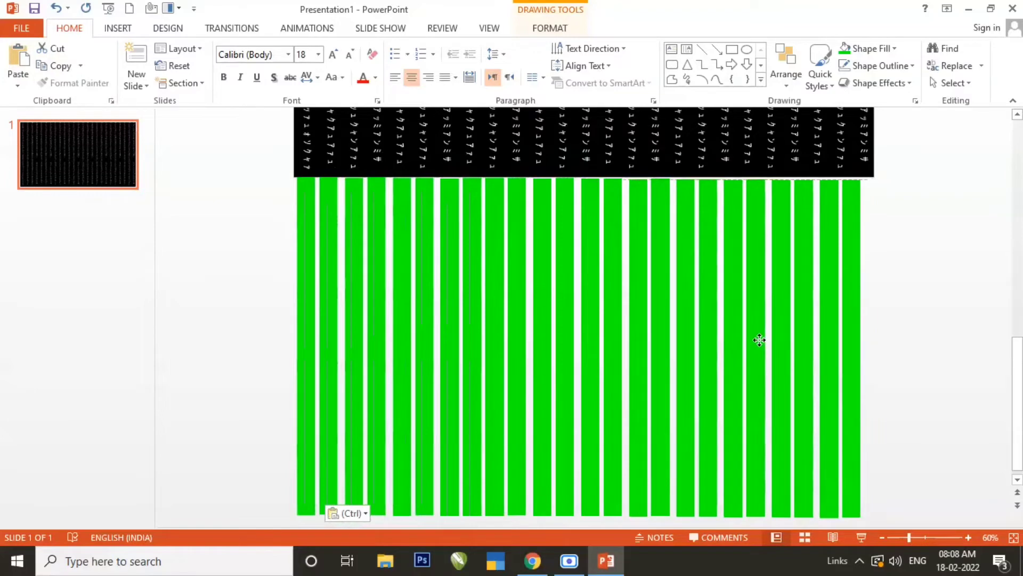
pyautogui.click(759, 340)
pyautogui.click(881, 309)
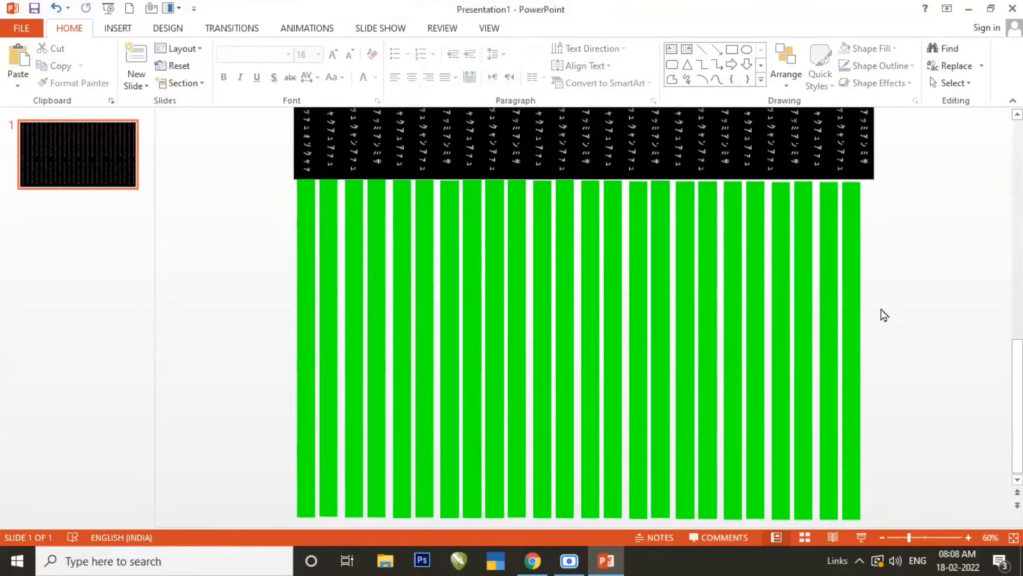
# Distribute all the green rectangles horizontally so the gaps between them are even
pyautogui.moveTo(266, 159)
pyautogui.mouseDown()
pyautogui.moveTo(375, 271)
pyautogui.moveTo(852, 507)
pyautogui.moveTo(887, 540)
pyautogui.mouseUp()
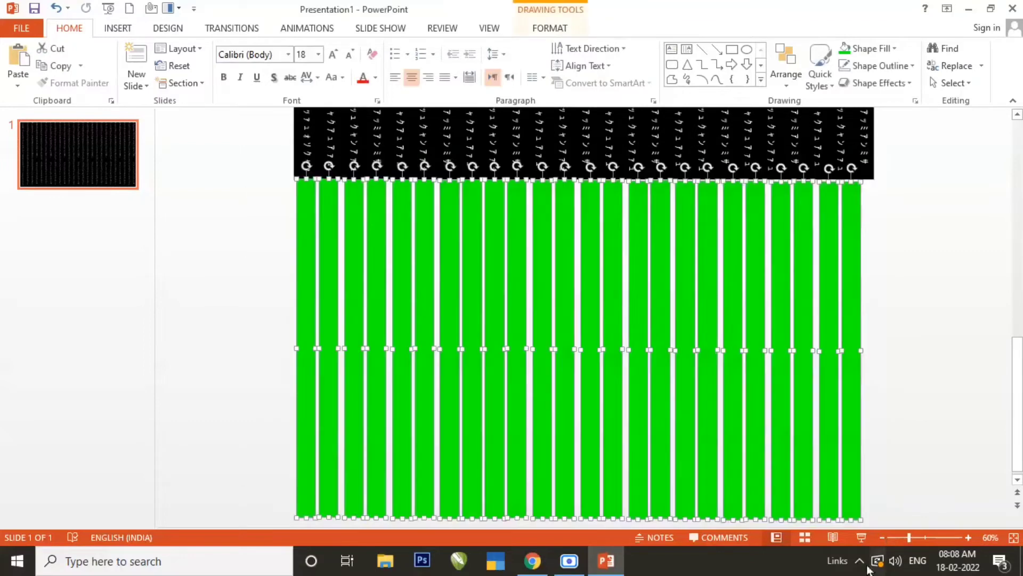
pyautogui.click(552, 35)
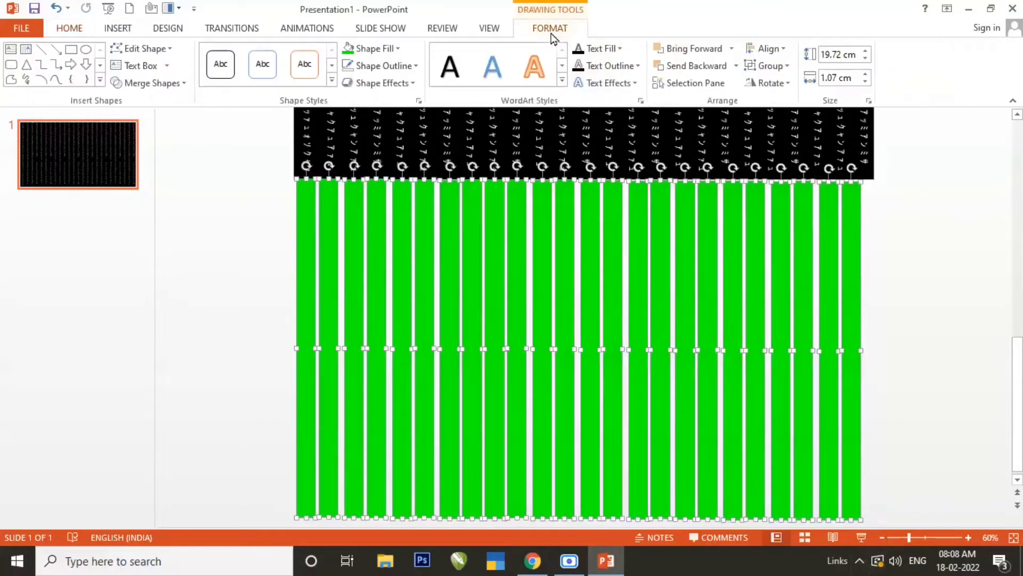
pyautogui.click(782, 50)
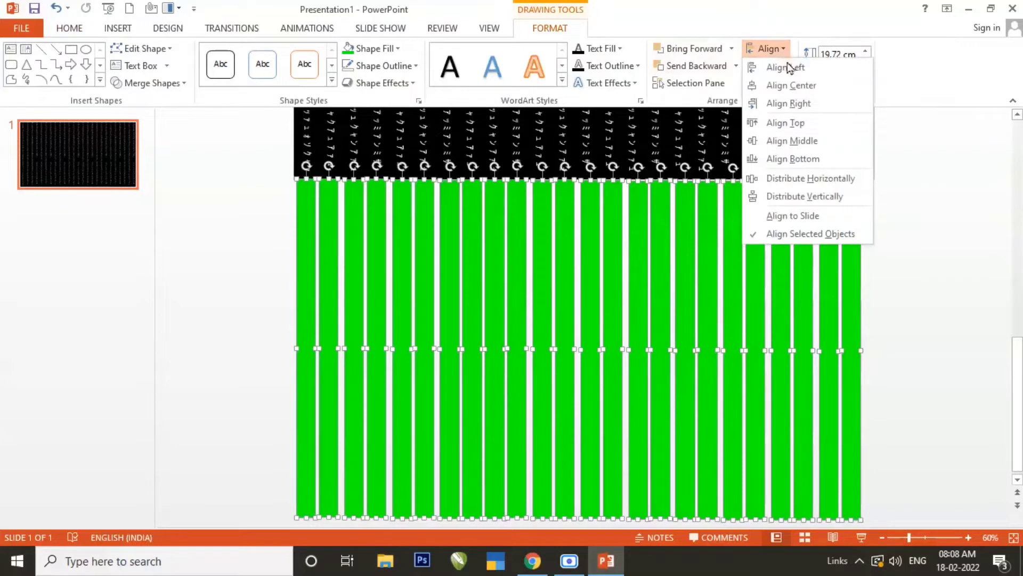
pyautogui.click(810, 179)
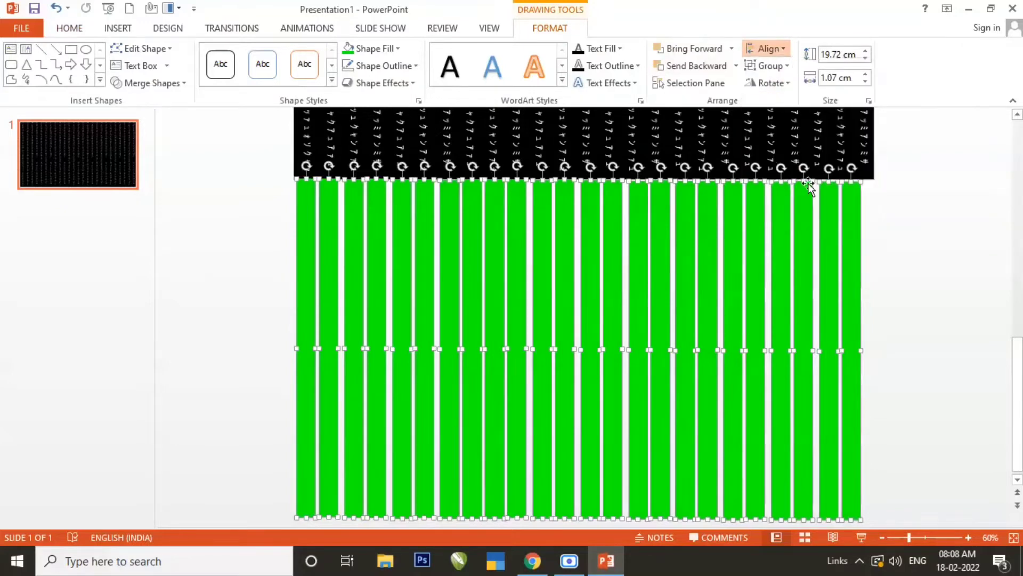
pyautogui.click(898, 218)
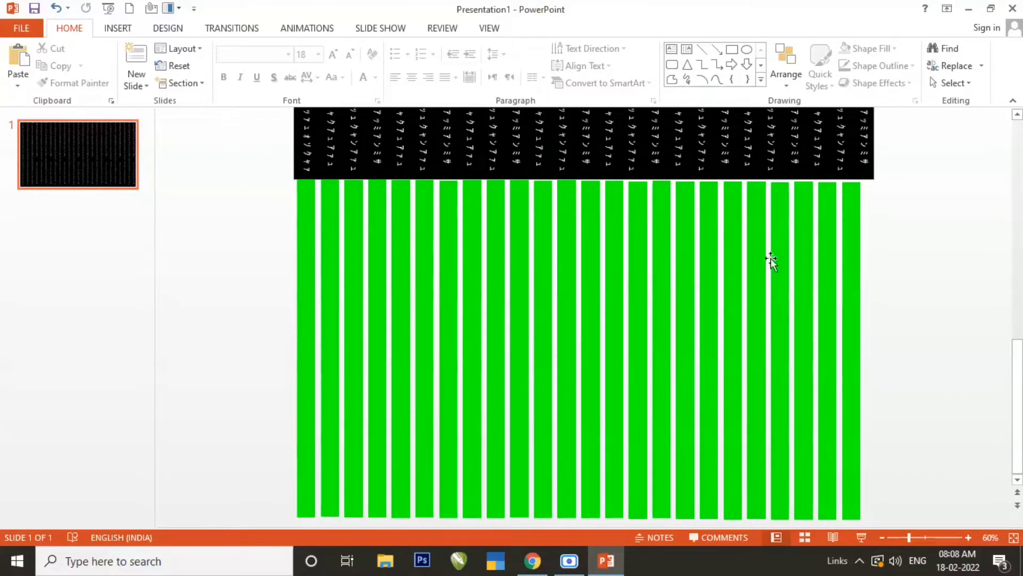
# Copy the last green rectangle in the row and place the copy flush with the black shape's right edge
pyautogui.click(852, 251)
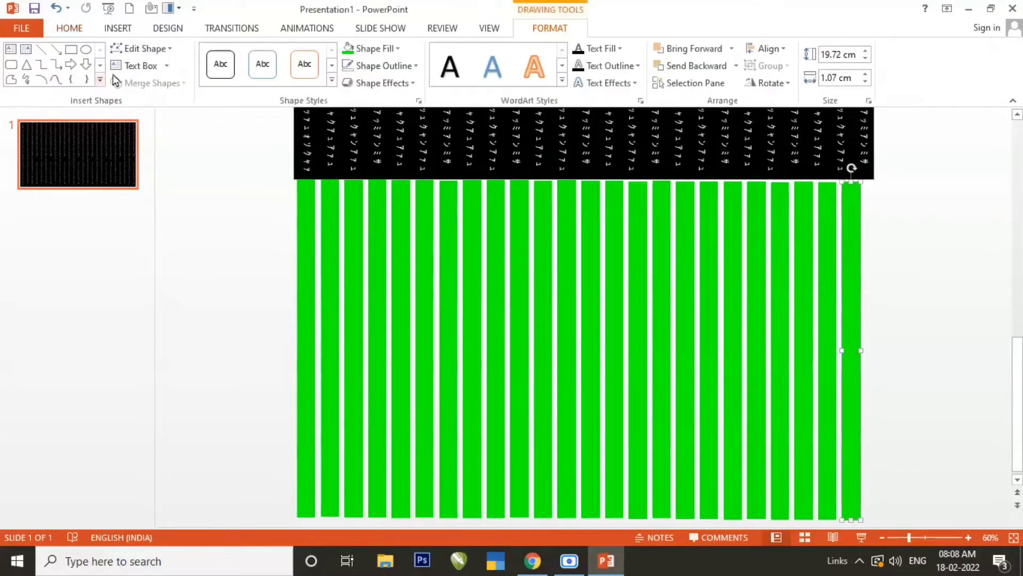
pyautogui.click(66, 28)
pyautogui.click(62, 68)
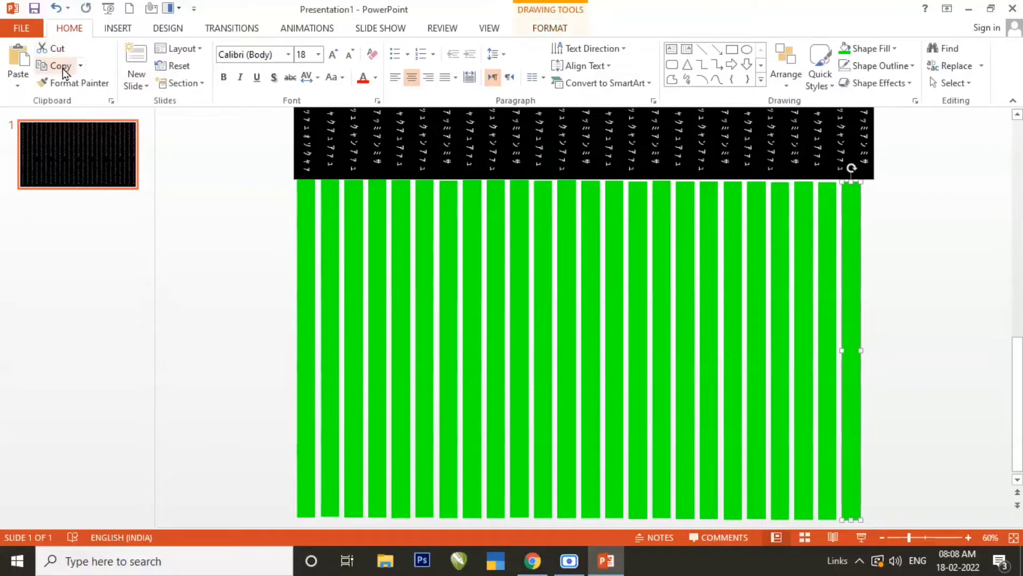
pyautogui.click(24, 64)
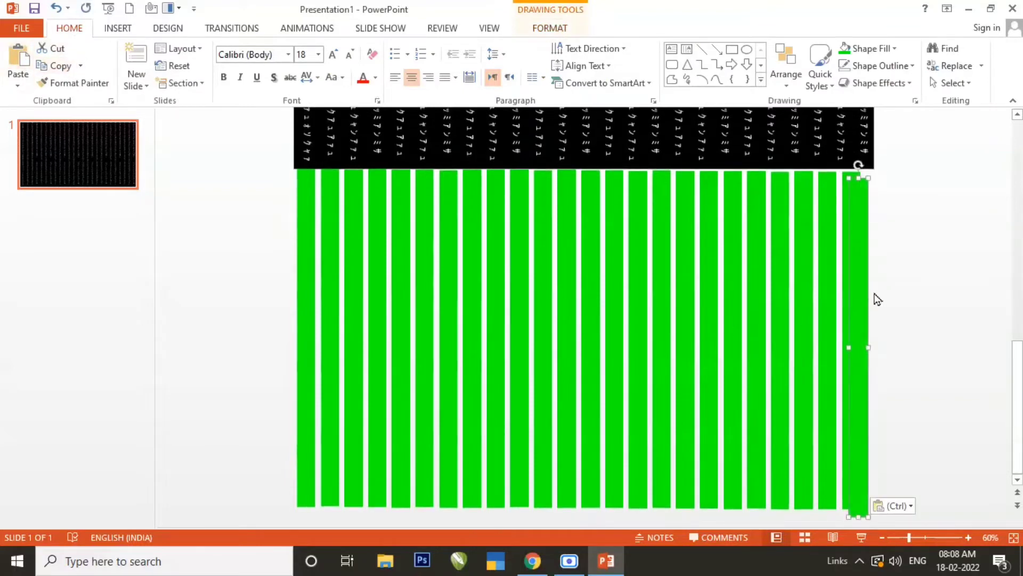
pyautogui.moveTo(871, 293); pyautogui.dragTo(870, 290)
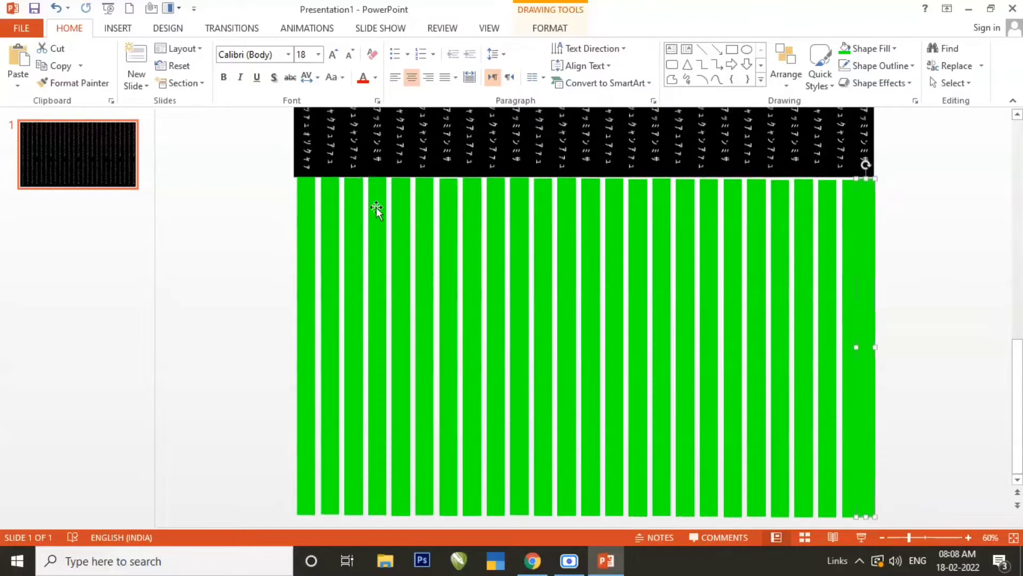
# Distribute all the green rectangles, including the new one, horizontally and vertically
pyautogui.moveTo(265, 165)
pyautogui.mouseDown()
pyautogui.moveTo(690, 382)
pyautogui.moveTo(831, 501)
pyautogui.moveTo(891, 529)
pyautogui.mouseUp()
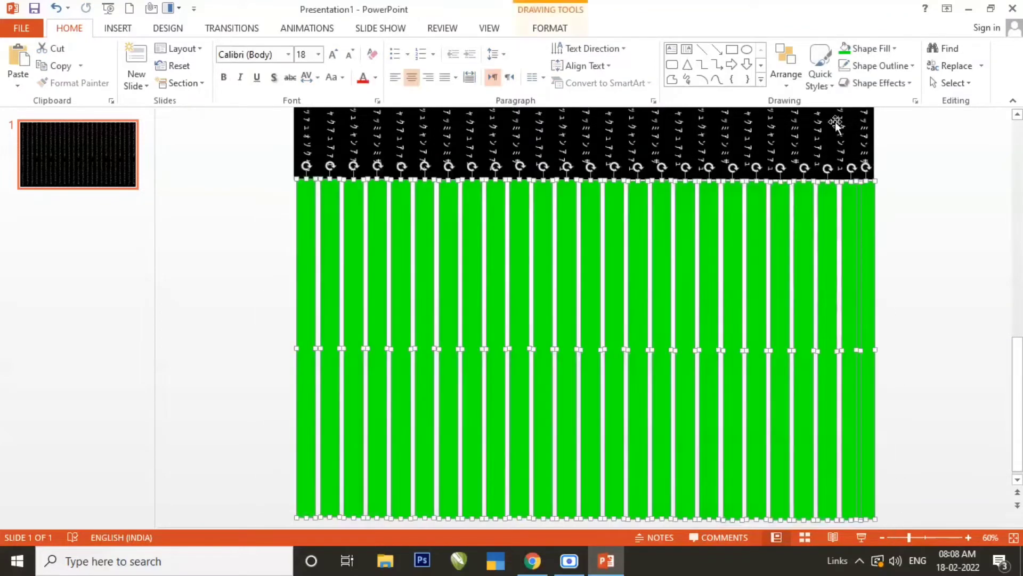
pyautogui.click(550, 28)
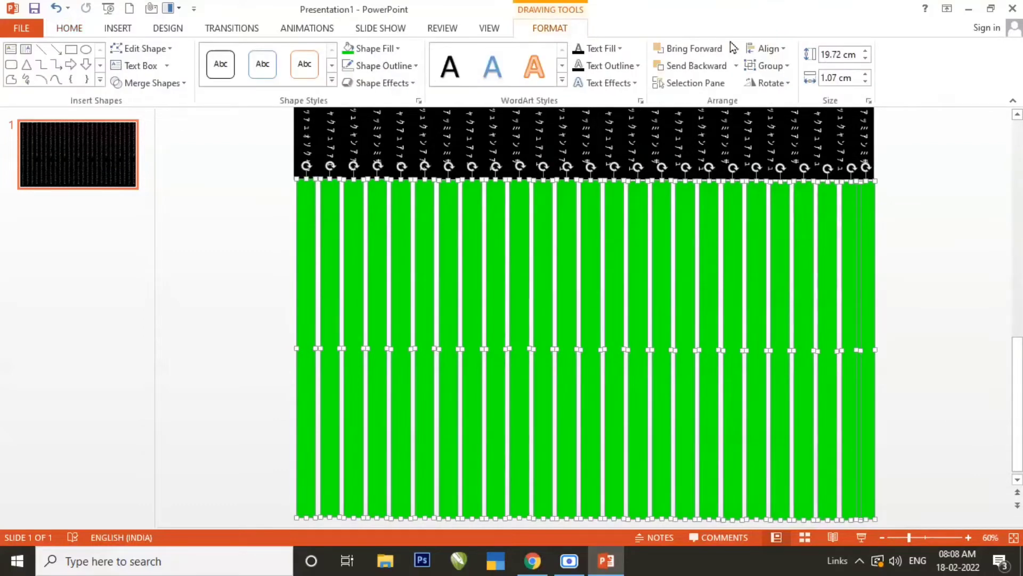
pyautogui.click(754, 50)
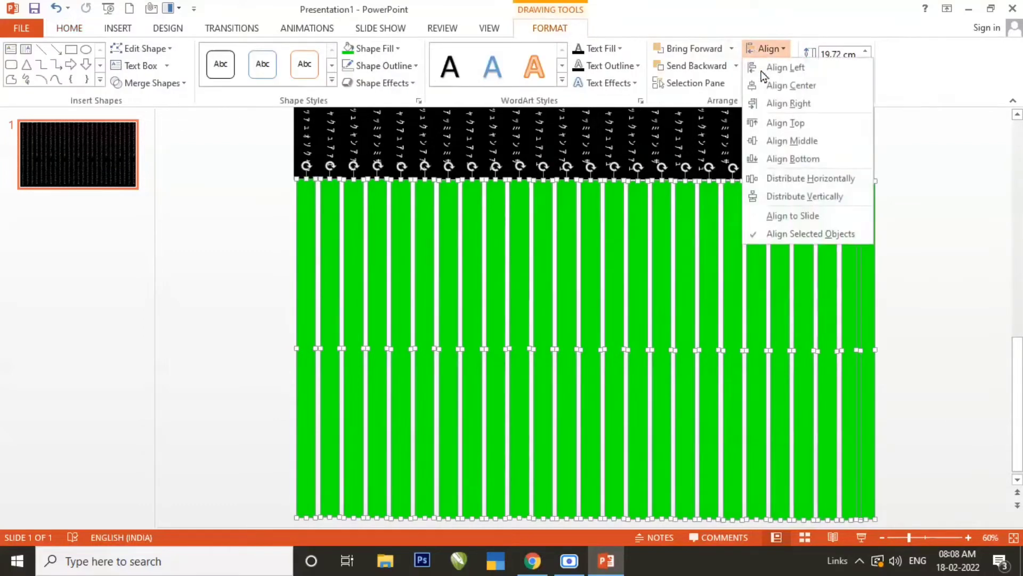
pyautogui.click(783, 177)
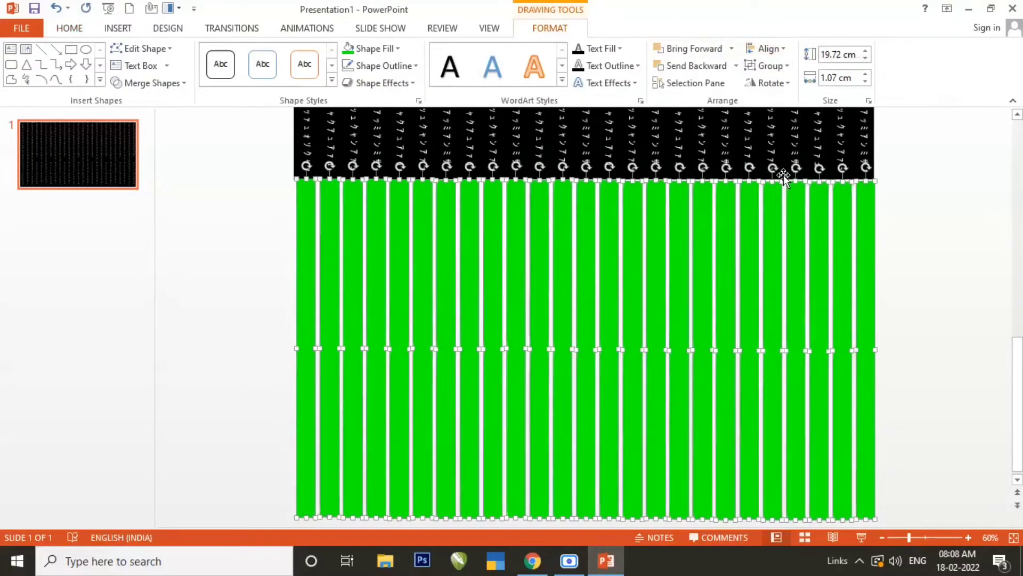
pyautogui.click(784, 49)
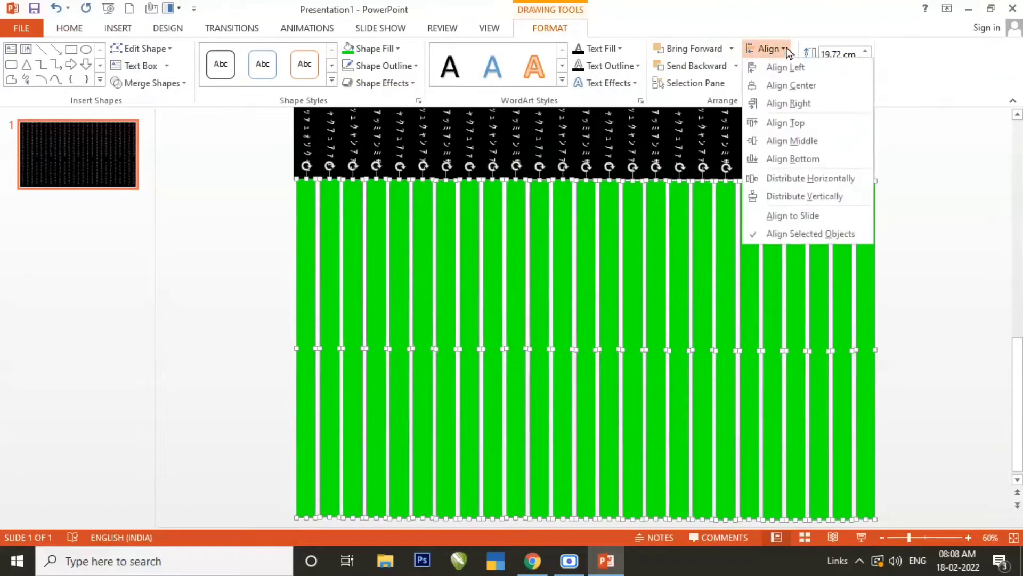
pyautogui.click(804, 197)
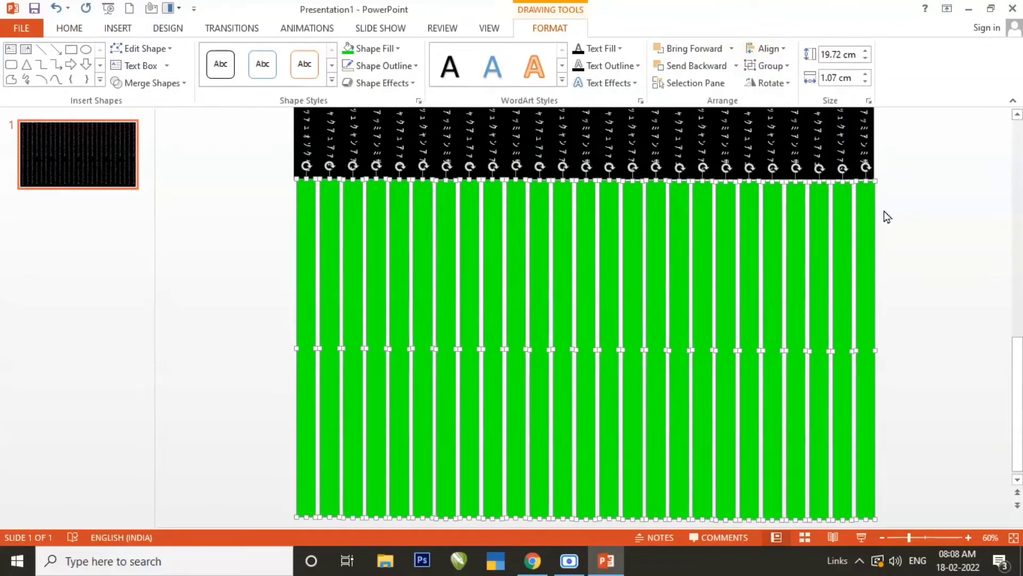
pyautogui.click(926, 213)
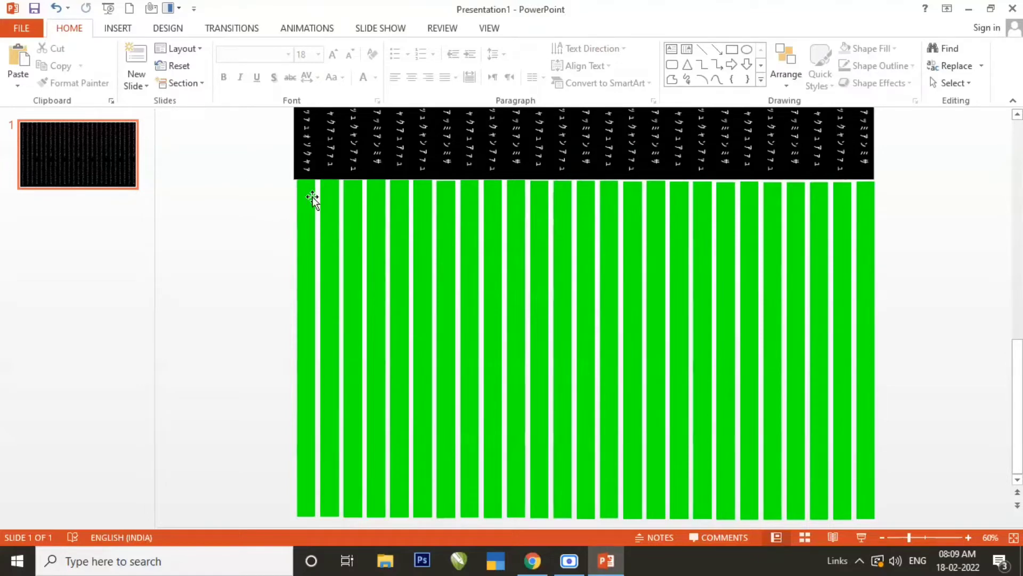
# Add a Fly In entrance animation to all the green rectangles
pyautogui.moveTo(253, 173)
pyautogui.mouseDown()
pyautogui.moveTo(294, 216)
pyautogui.moveTo(688, 415)
pyautogui.moveTo(881, 530)
pyautogui.mouseUp()
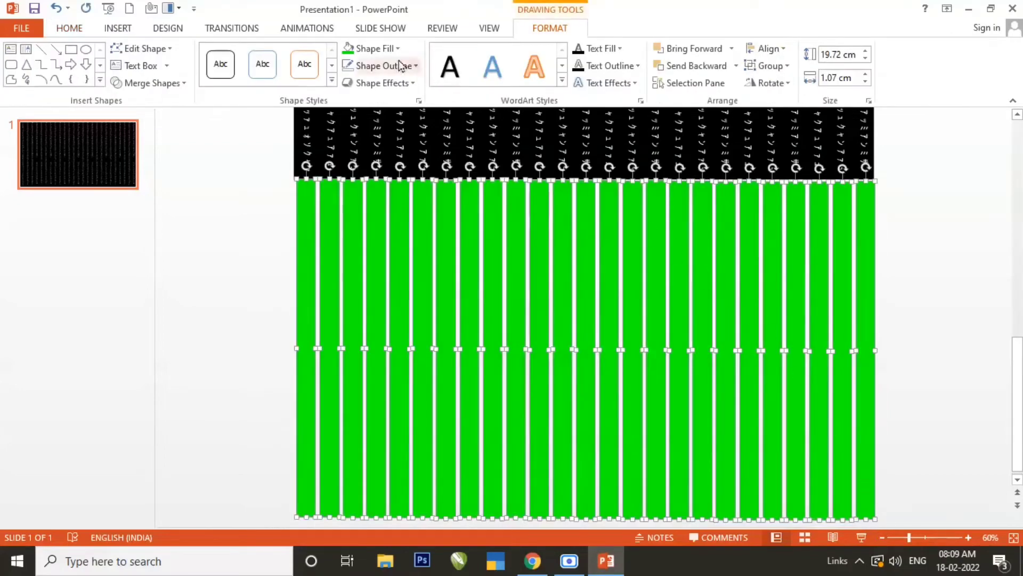
pyautogui.click(325, 32)
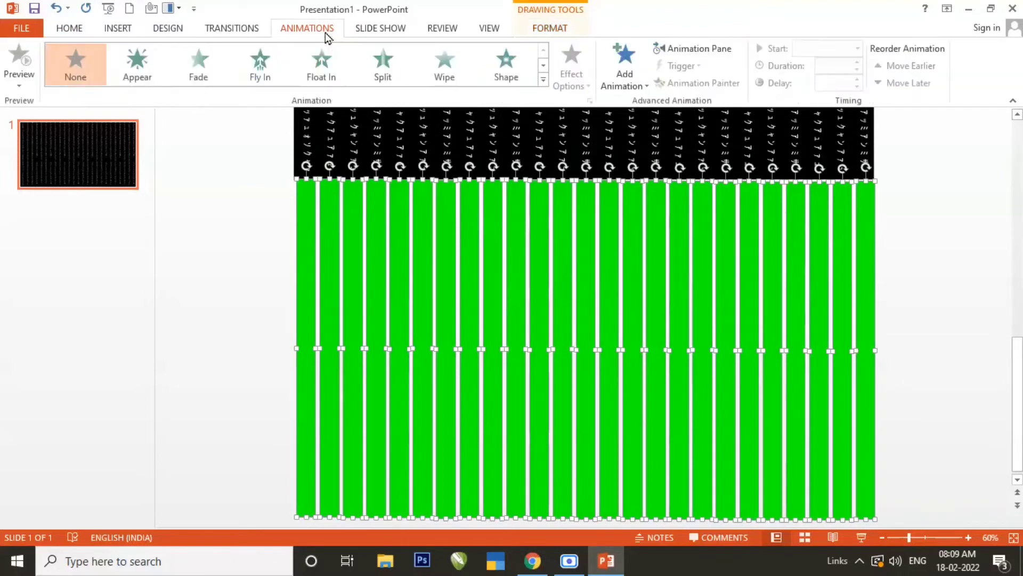
pyautogui.click(633, 89)
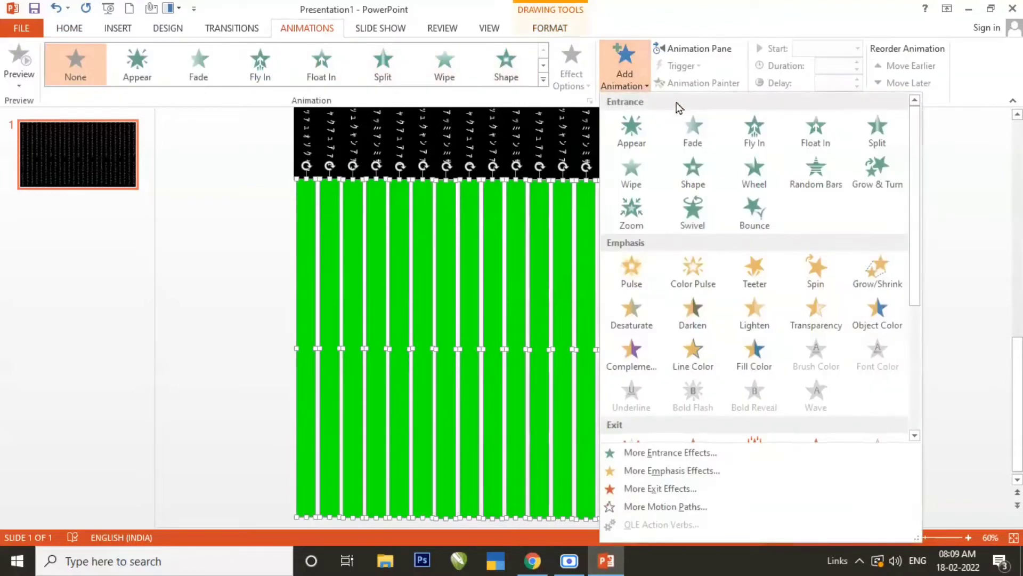
pyautogui.click(757, 135)
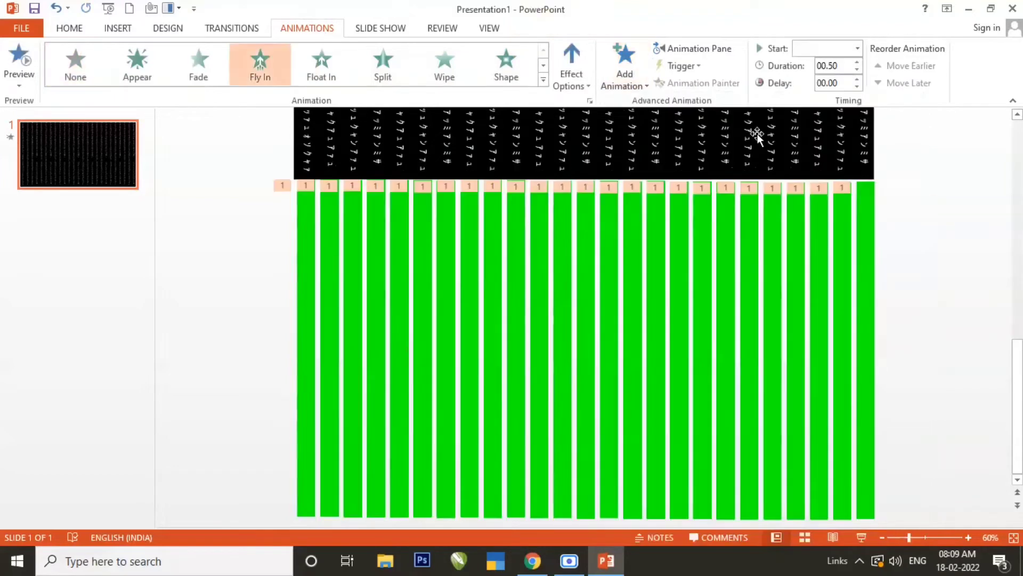
# Set the rectangles' Fly In direction to From Top and their start to With Previous
pyautogui.click(590, 89)
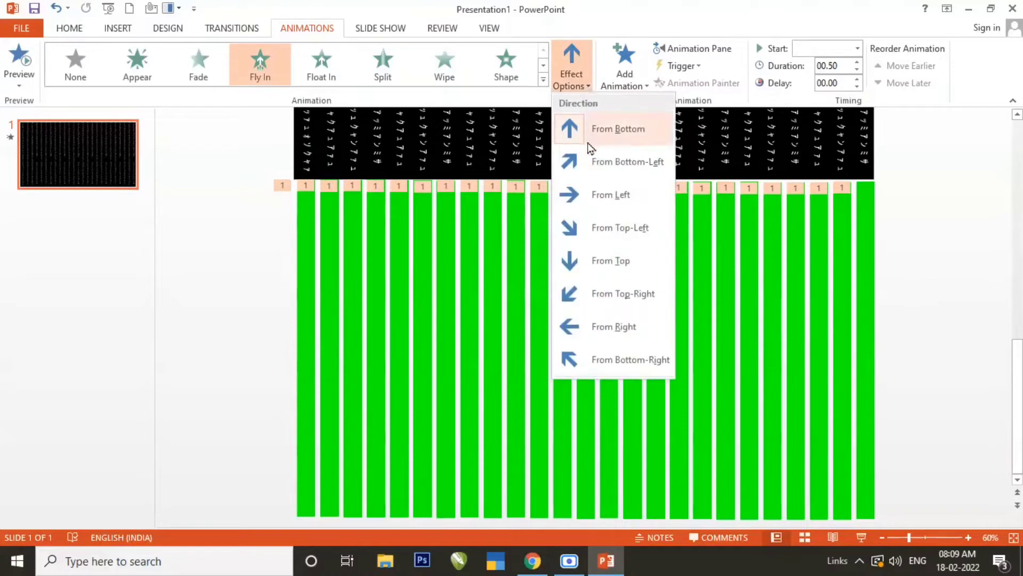
pyautogui.click(596, 270)
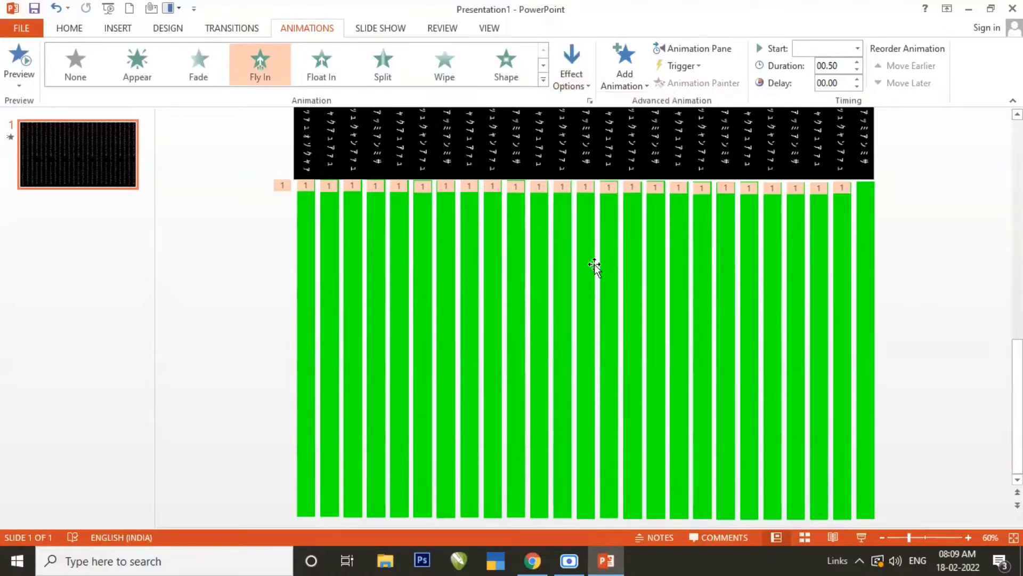
pyautogui.click(858, 50)
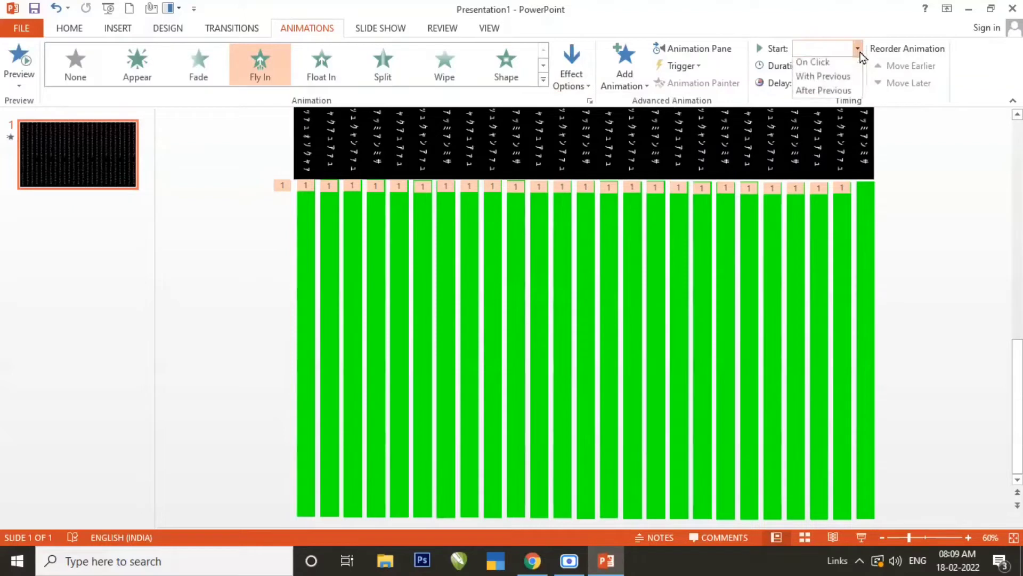
pyautogui.click(815, 81)
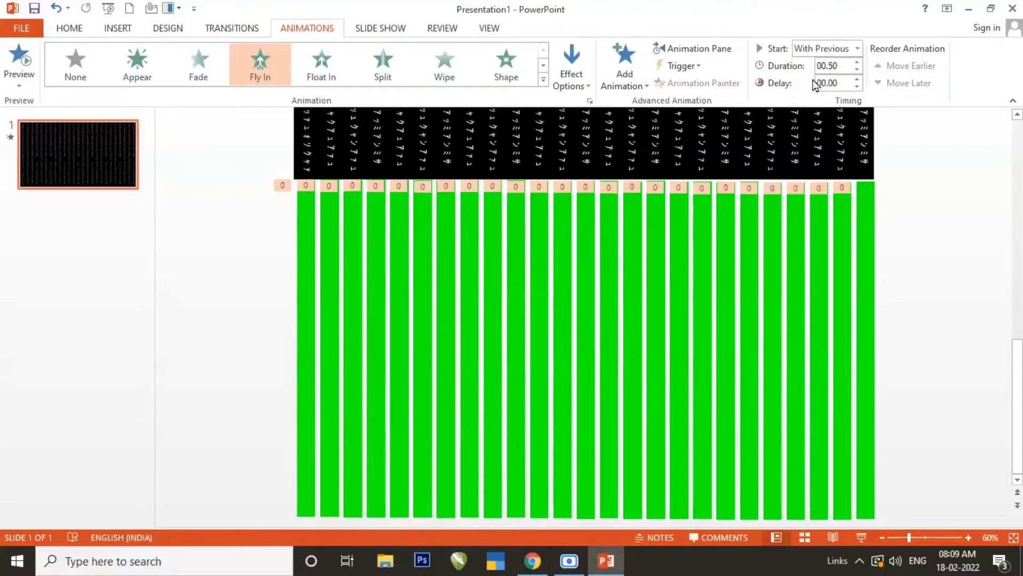
# Set the Fly In animations of all the rectangles to repeat Until End of Slide
pyautogui.click(701, 50)
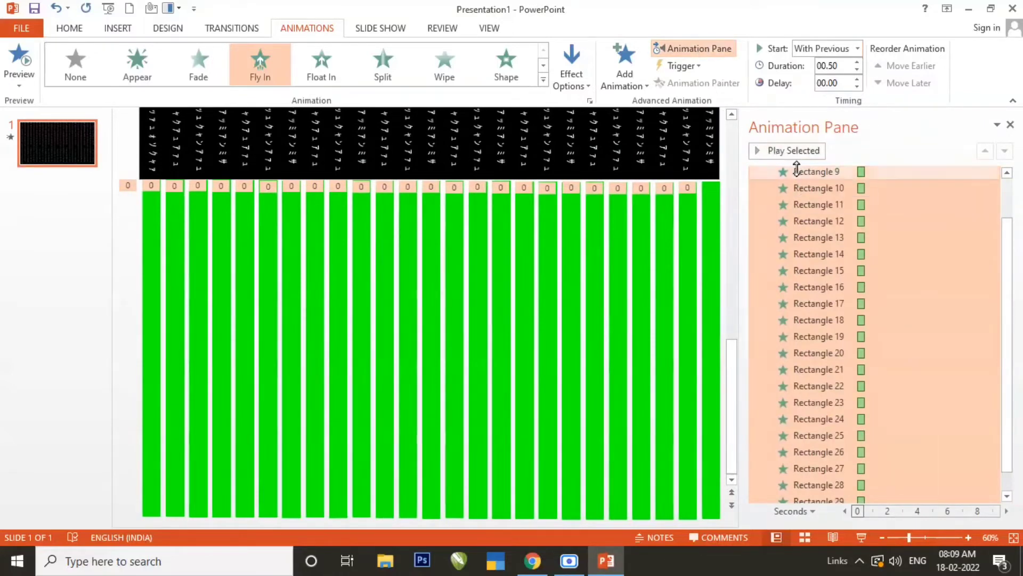
pyautogui.rightClick(839, 173)
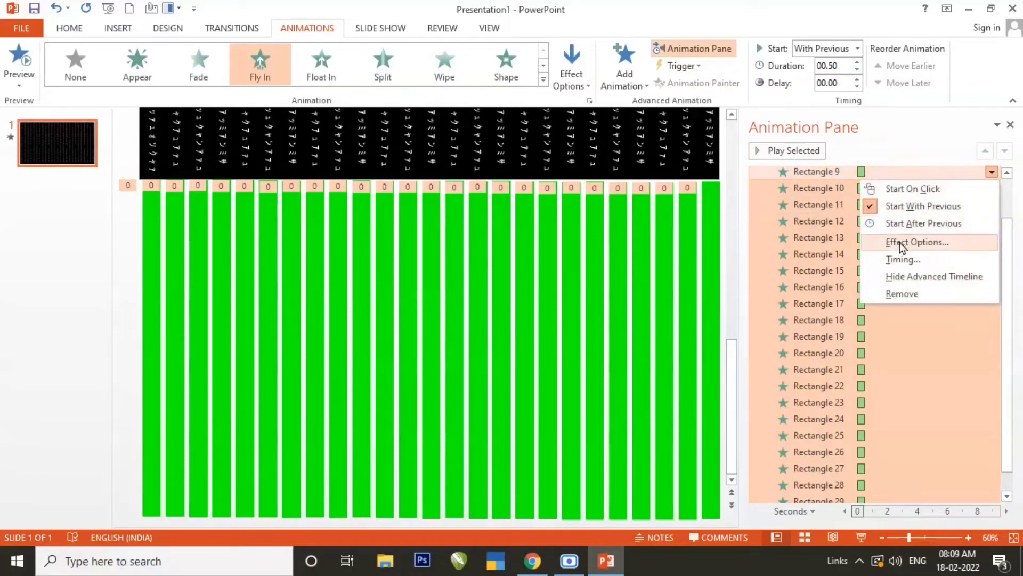
pyautogui.click(899, 242)
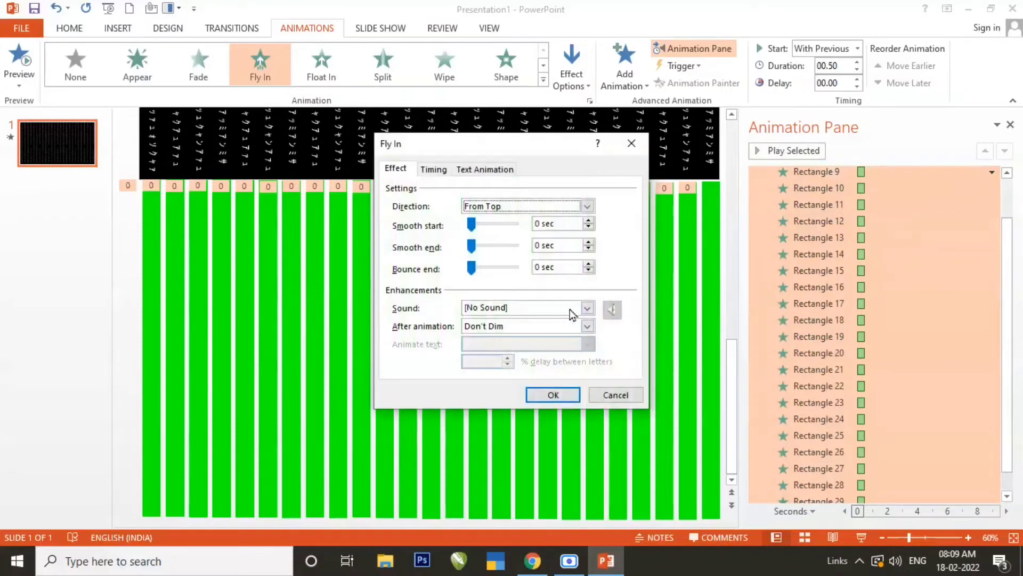
pyautogui.click(433, 169)
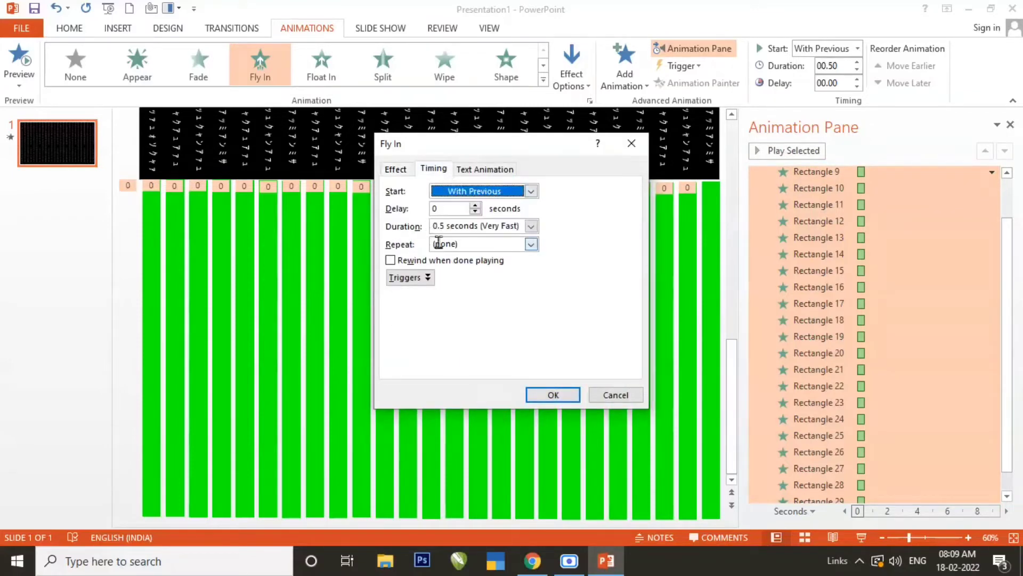
pyautogui.click(535, 247)
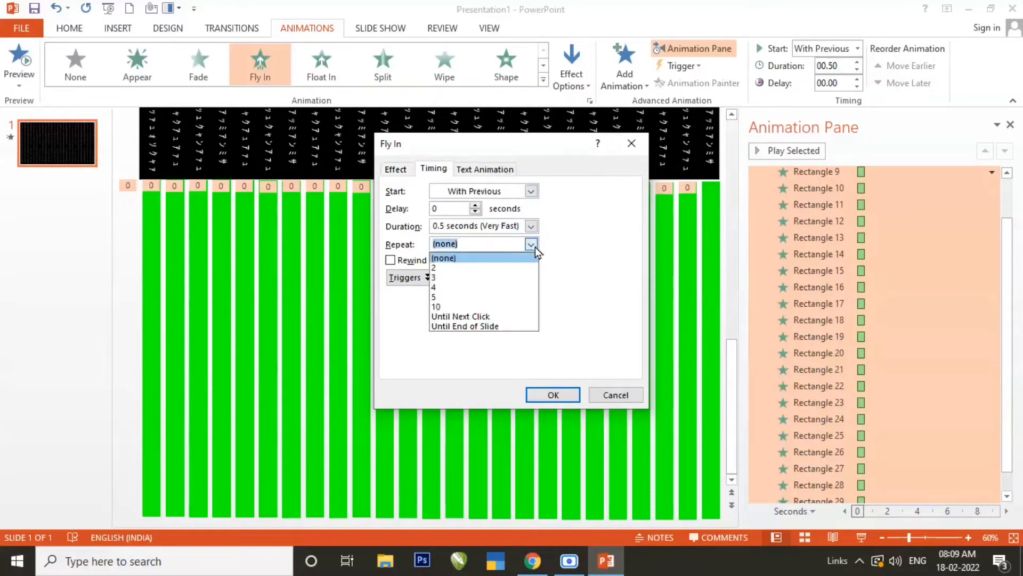
pyautogui.click(462, 326)
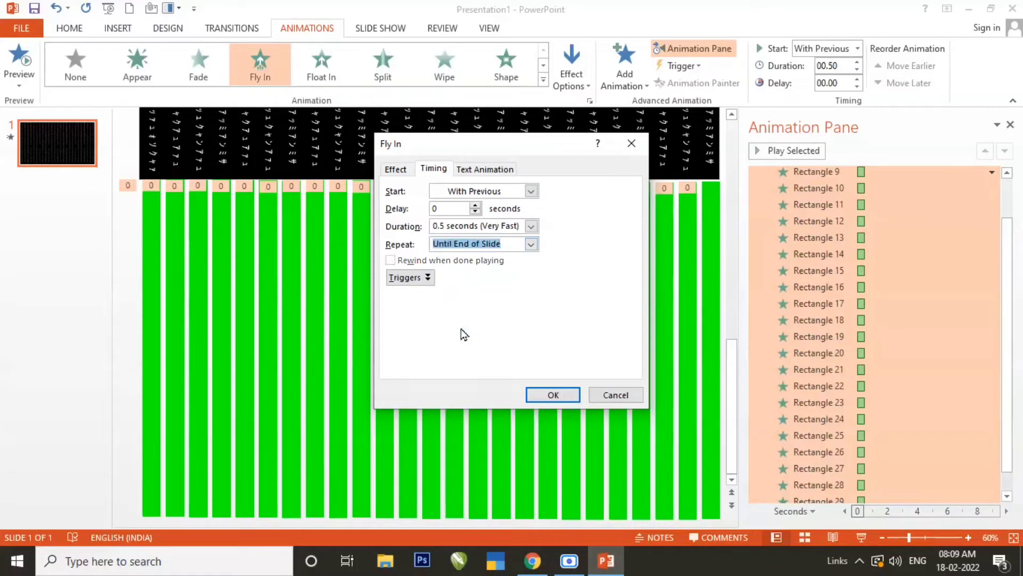
pyautogui.click(550, 395)
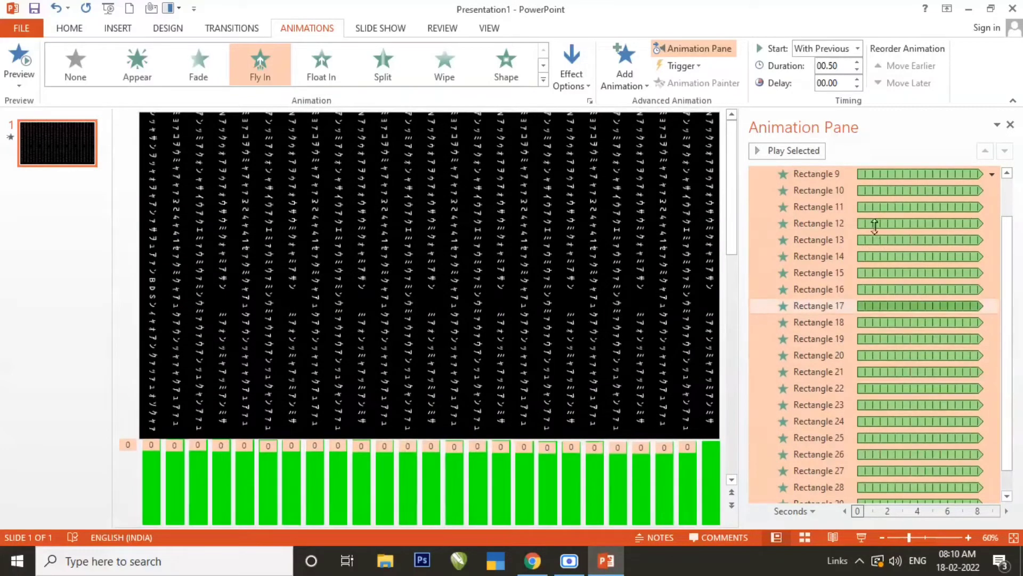
# Stagger the Fly In start times of the rectangles between Rectangle 10 and Rectangle 23, moving Rectangle 16 back near zero seconds
pyautogui.moveTo(867, 193); pyautogui.dragTo(920, 371)
pyautogui.click(916, 308)
pyautogui.click(898, 371)
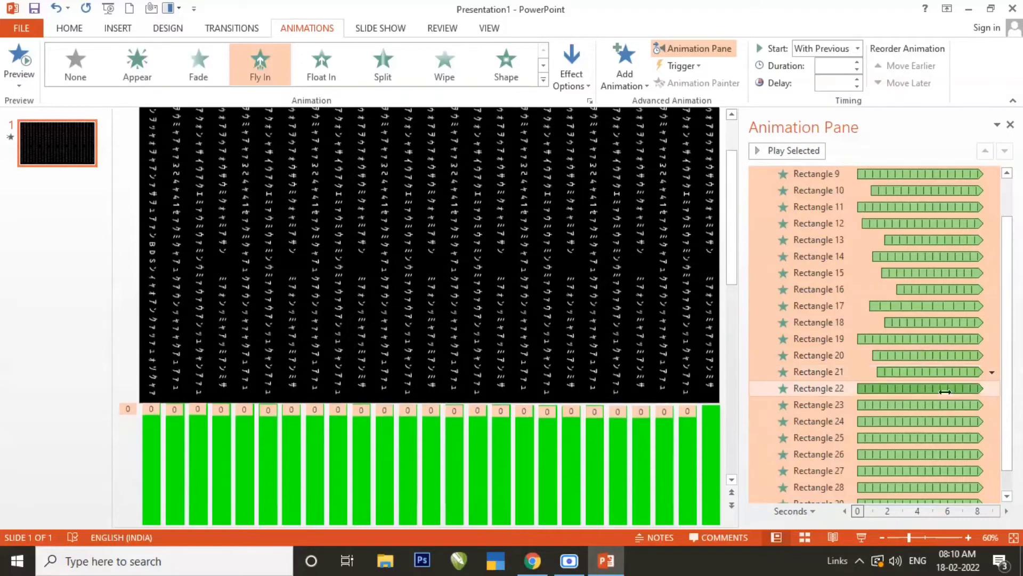
pyautogui.click(895, 404)
pyautogui.moveTo(895, 405); pyautogui.dragTo(912, 405)
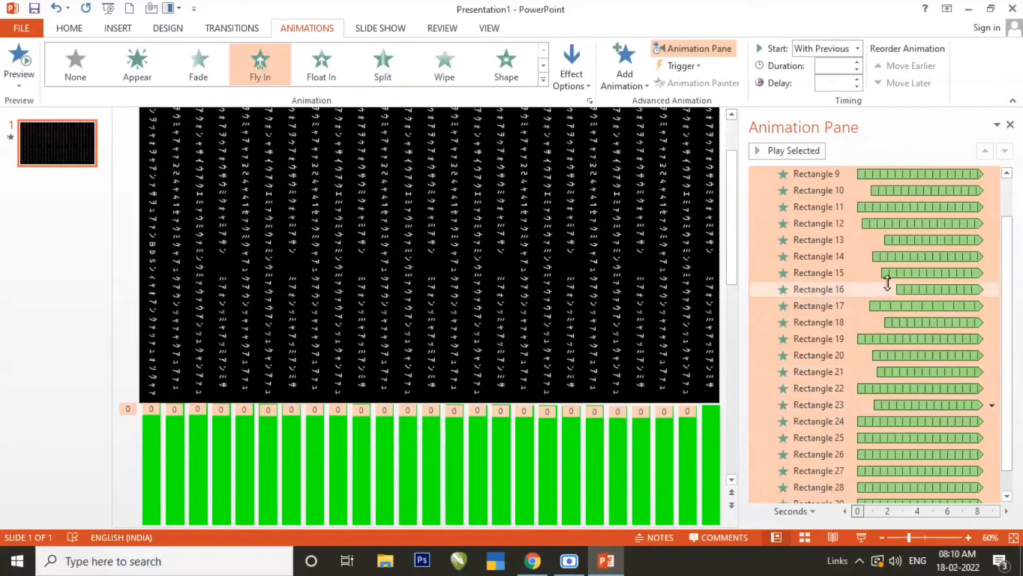
pyautogui.moveTo(917, 288); pyautogui.dragTo(882, 289)
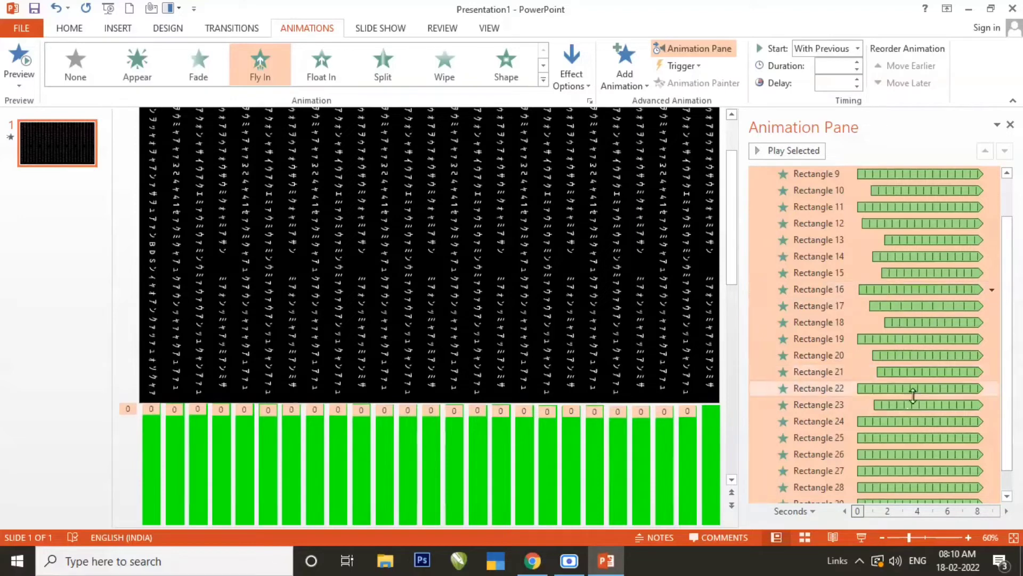
# Stagger the Fly In start times of Rectangle 24 through Rectangle 30, with Rectangle 24 at 0.9 s, and close the animation list
pyautogui.scroll(-2, 1010, 468)
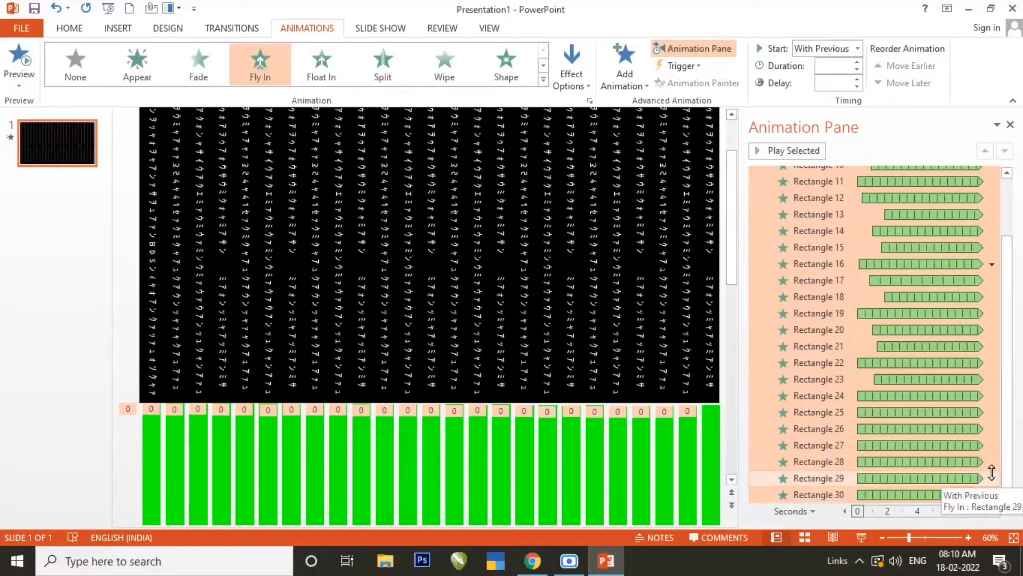
pyautogui.moveTo(897, 429); pyautogui.dragTo(904, 396)
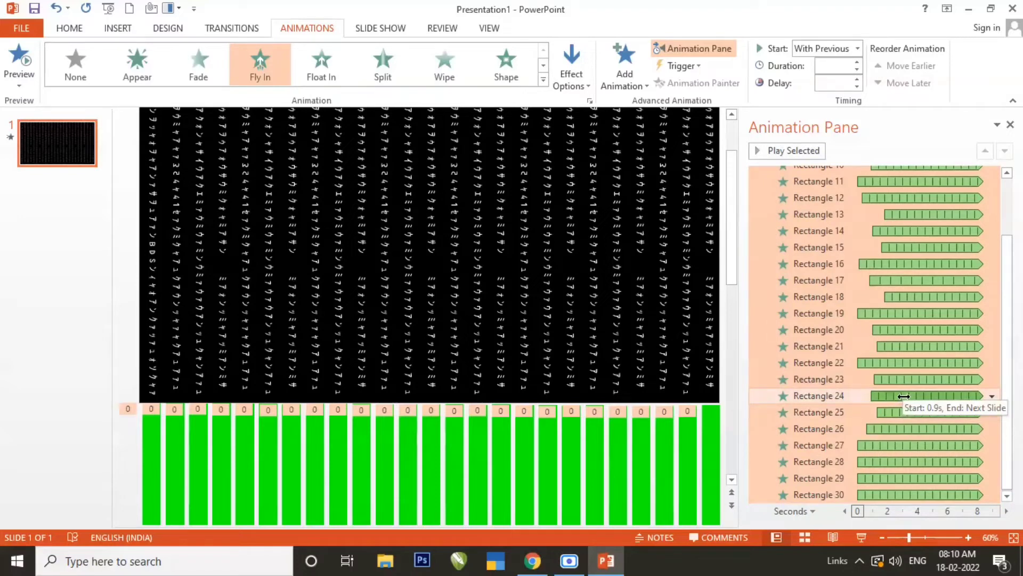
pyautogui.moveTo(904, 396); pyautogui.dragTo(904, 396)
pyautogui.moveTo(887, 445); pyautogui.dragTo(896, 494)
pyautogui.click(879, 495)
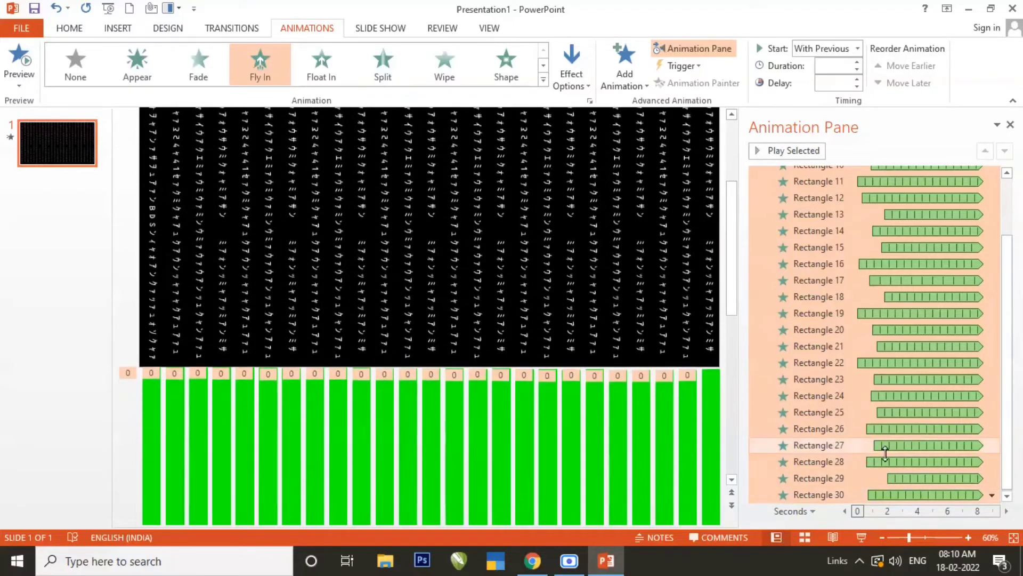
pyautogui.click(1011, 126)
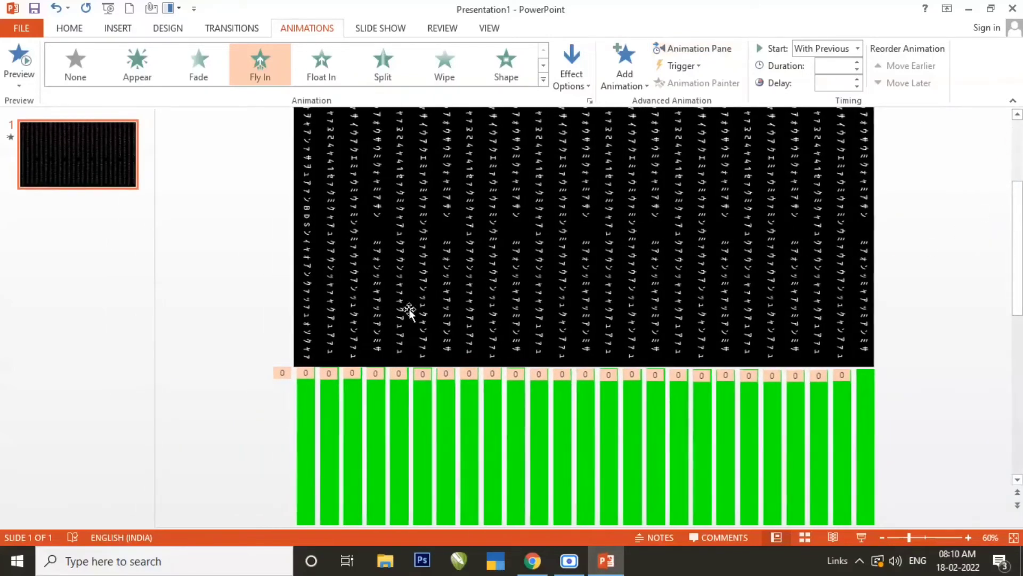
# Apply a linear gradient fill to all the green rectangles and remove the gradient stop just after the 74% one
pyautogui.scroll(-5, 300, 384)
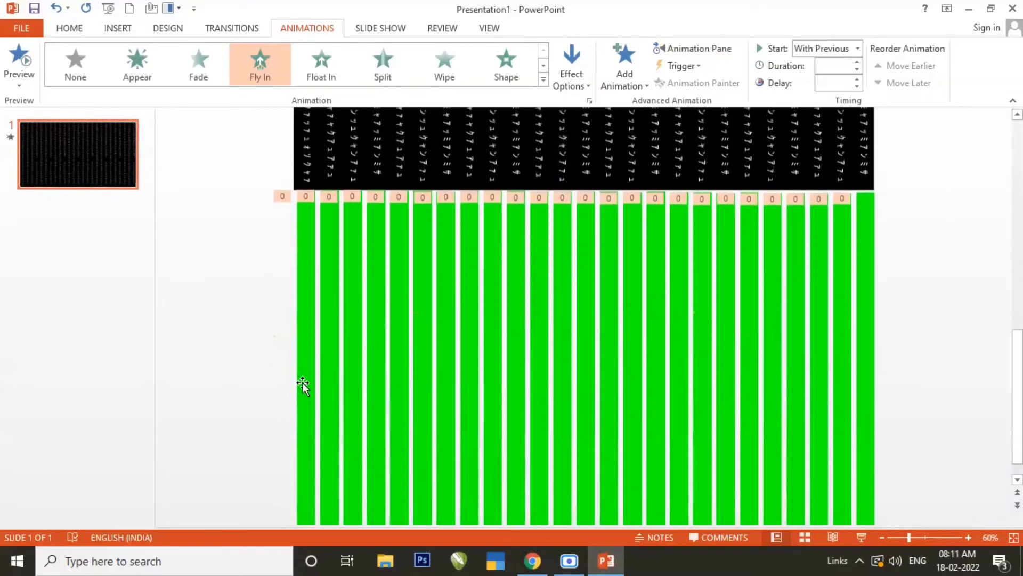
pyautogui.moveTo(247, 161); pyautogui.dragTo(916, 526)
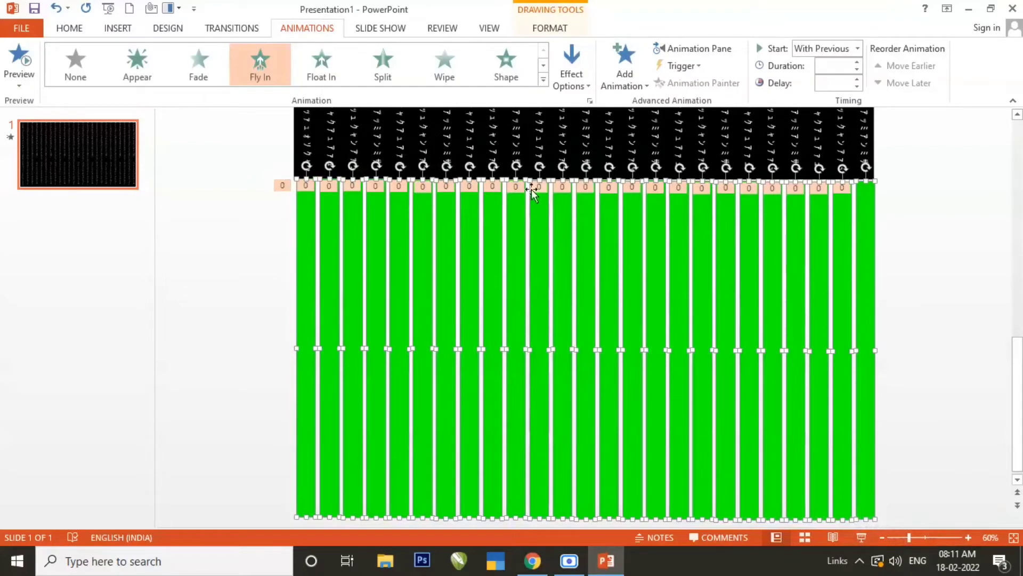
pyautogui.click(558, 31)
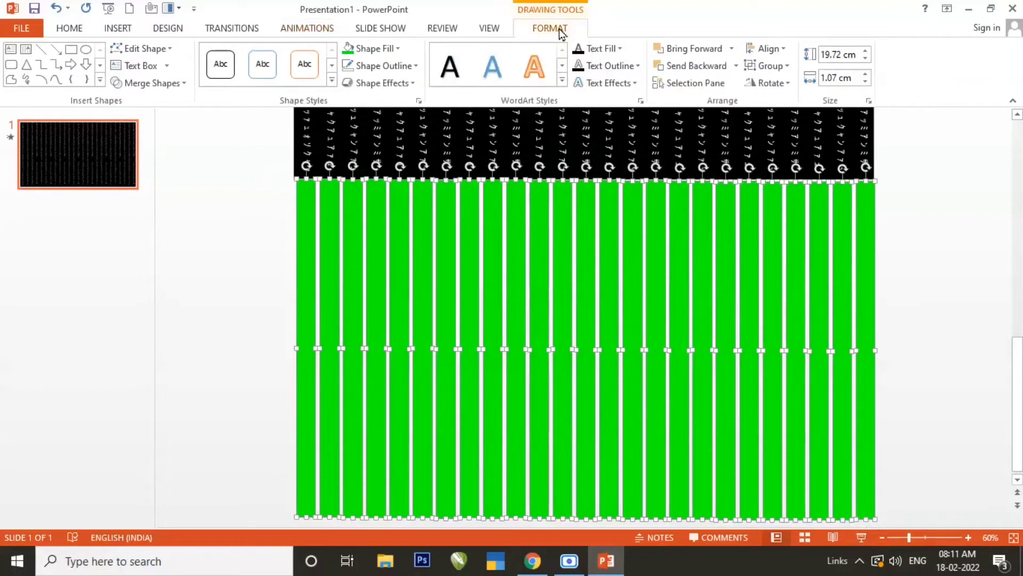
pyautogui.click(420, 101)
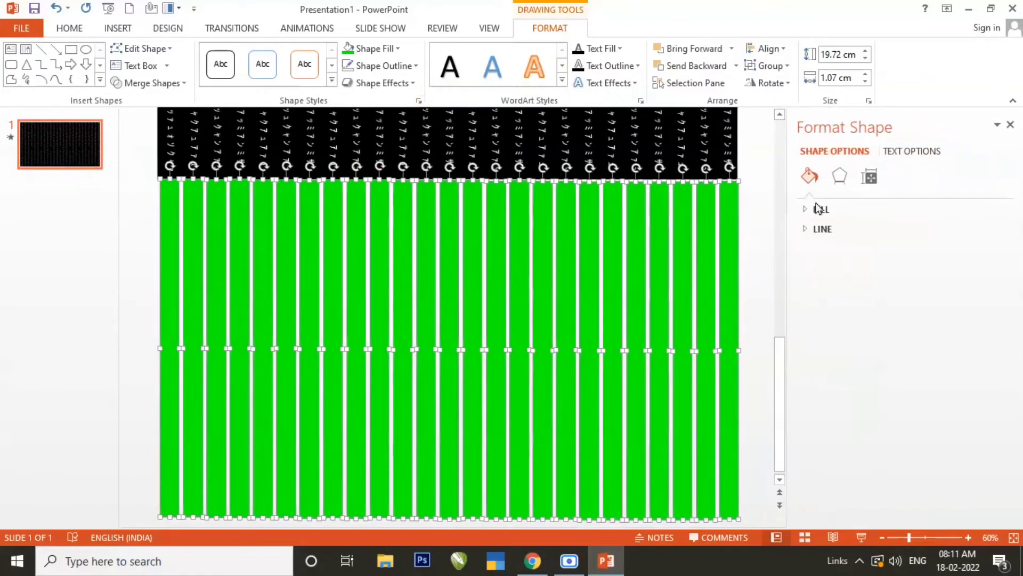
pyautogui.click(819, 209)
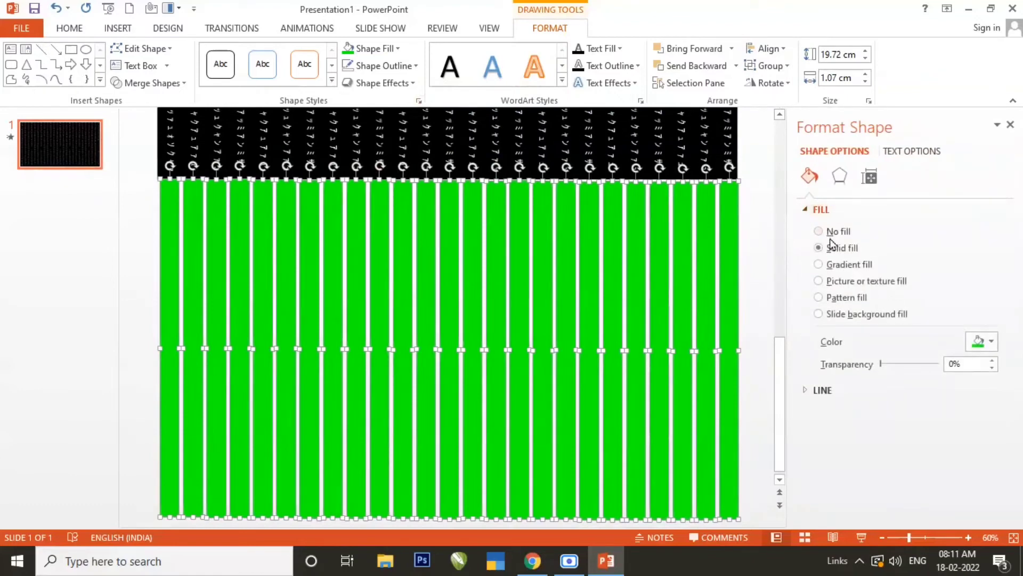
pyautogui.click(837, 265)
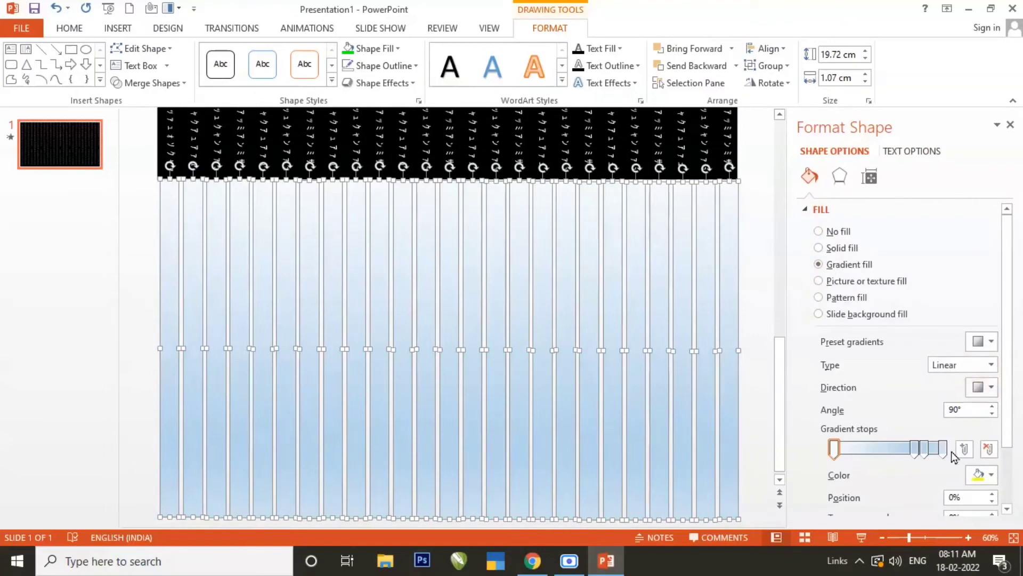
pyautogui.moveTo(923, 449); pyautogui.dragTo(925, 478)
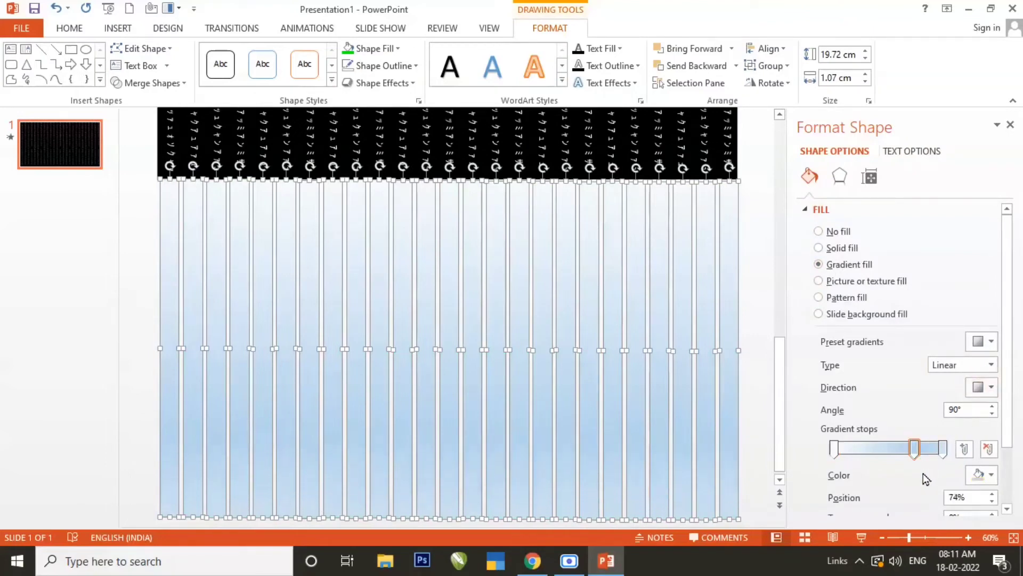
# Set the color of the rectangles' final gradient stop, at 100%, to white
pyautogui.click(942, 449)
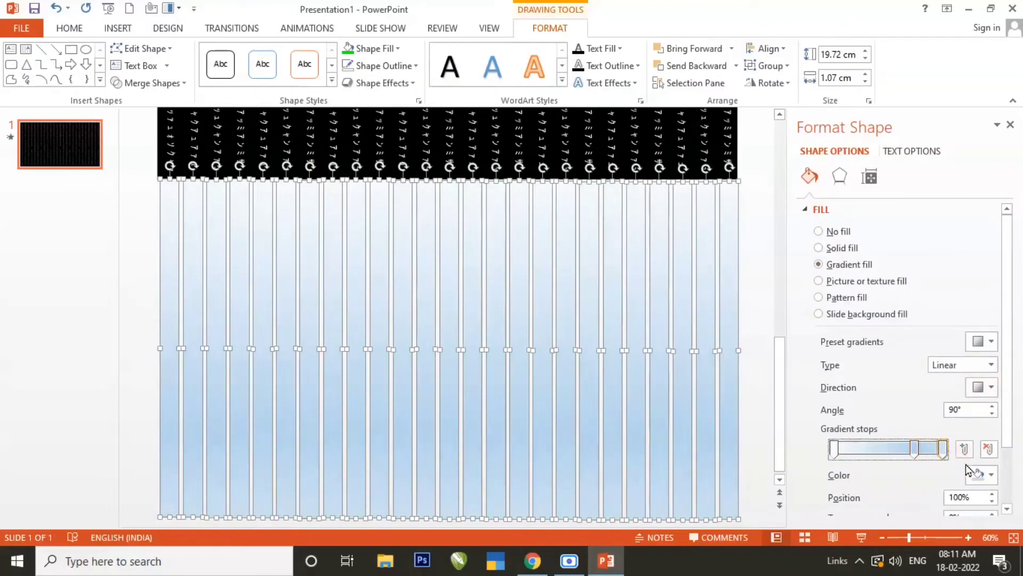
pyautogui.click(981, 476)
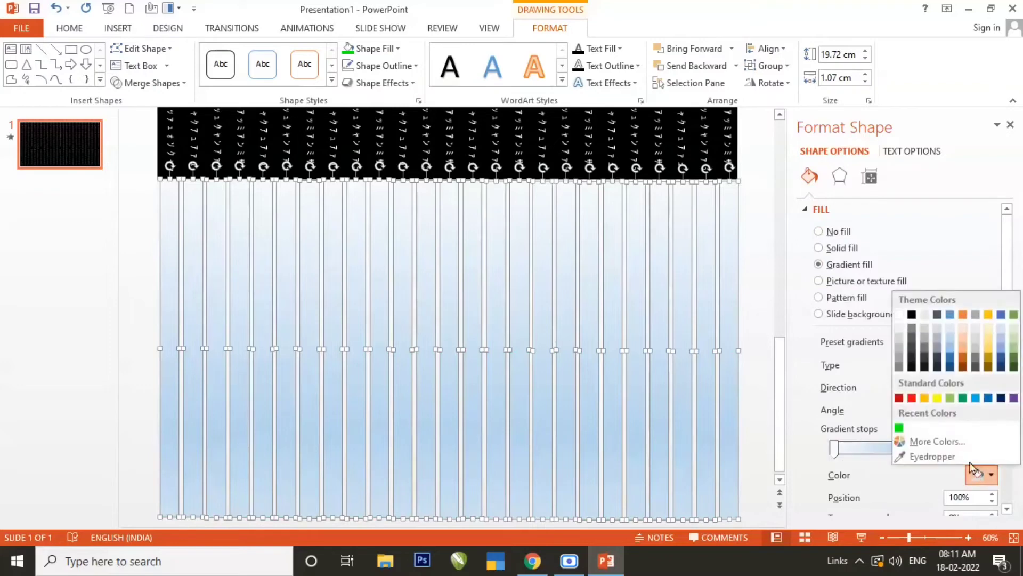
pyautogui.click(899, 315)
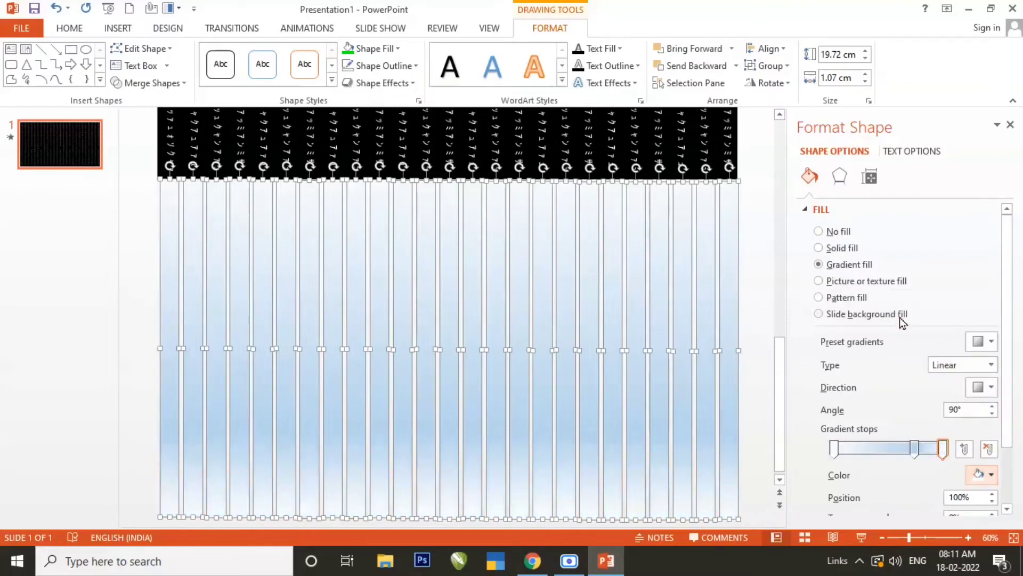
# Color the middle gradient stop with the recently used bright green and set its position to 85%
pyautogui.click(915, 449)
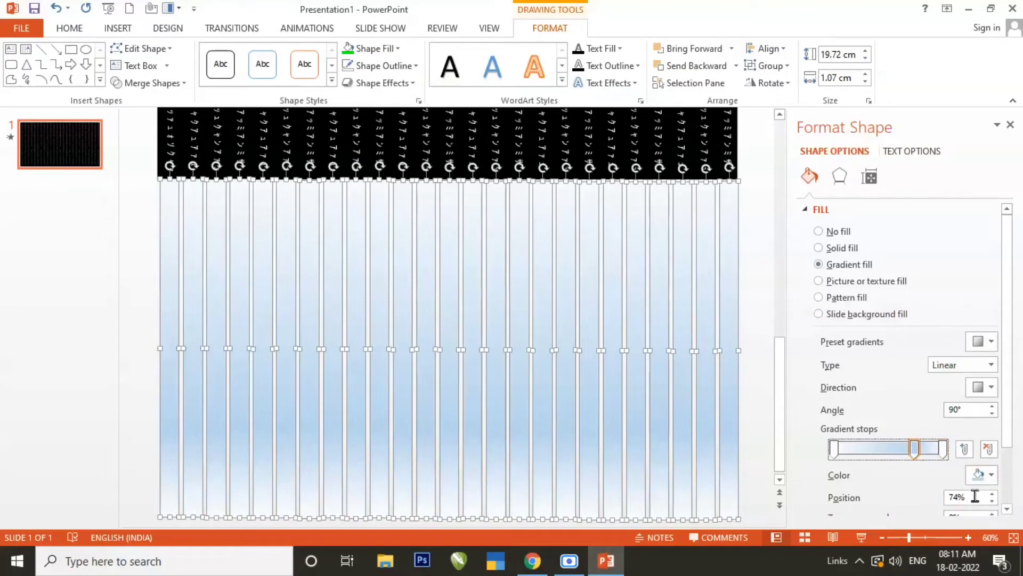
pyautogui.click(980, 474)
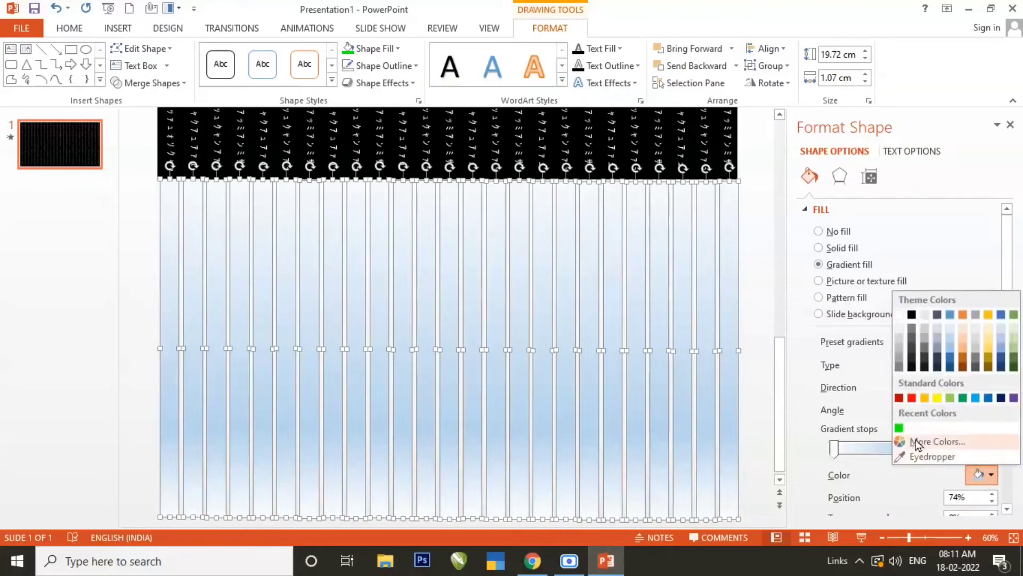
pyautogui.click(899, 428)
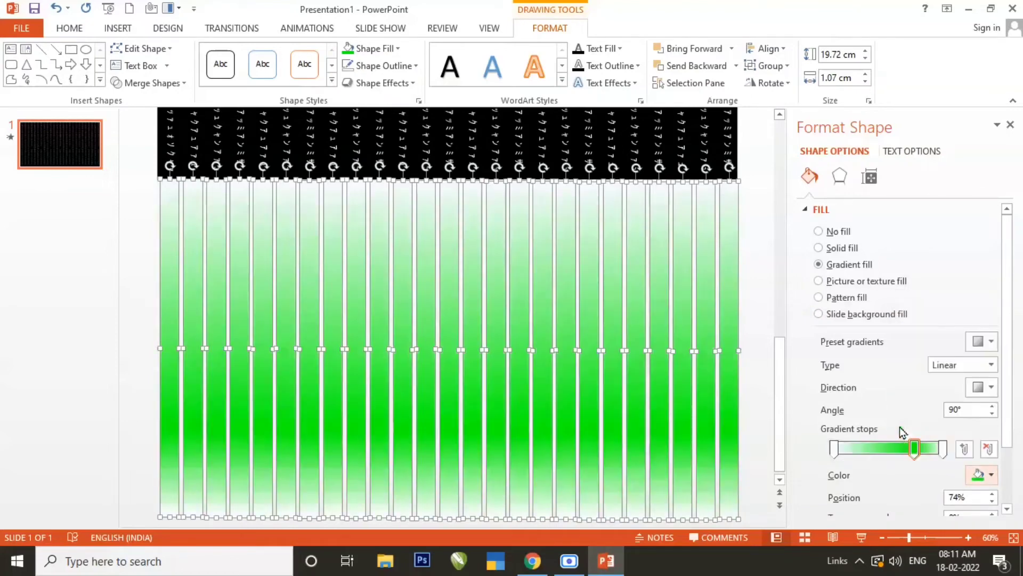
pyautogui.moveTo(981, 498); pyautogui.dragTo(938, 497)
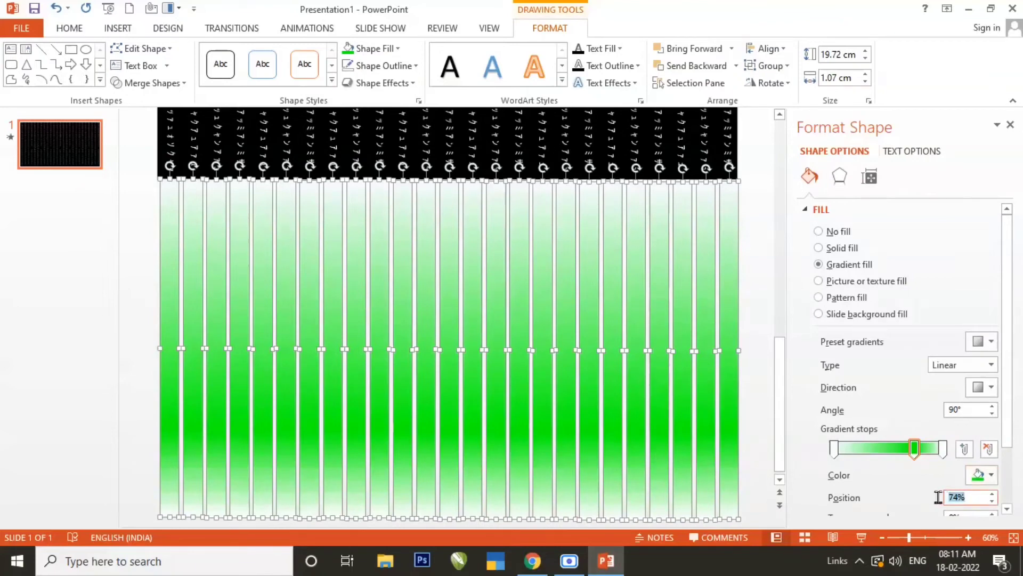
pyautogui.write('85')
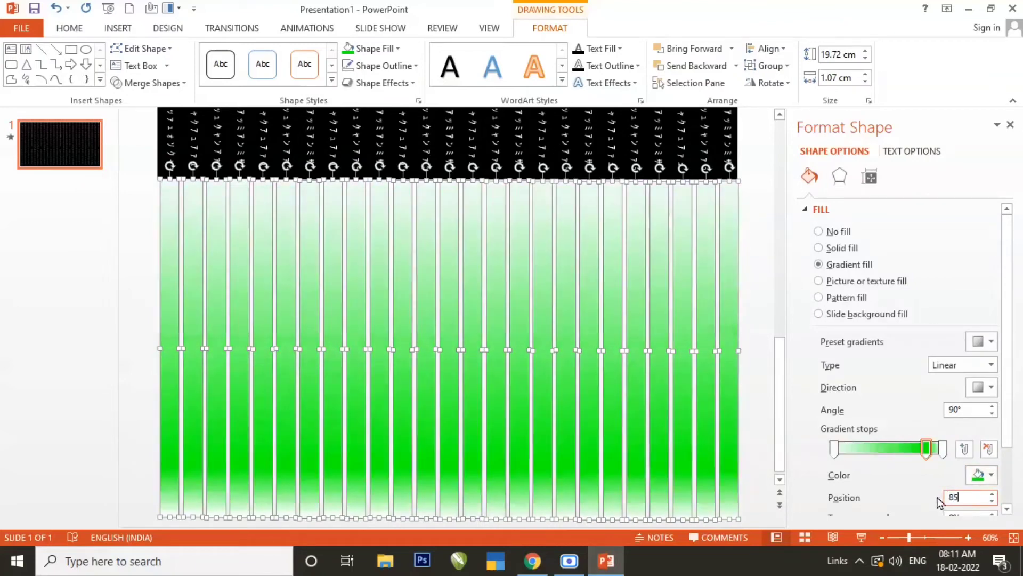
# Color the first gradient stop the same bright green with 100% transparency, then close the shape formatting and deselect the rectangles
pyautogui.click(834, 450)
pyautogui.click(989, 476)
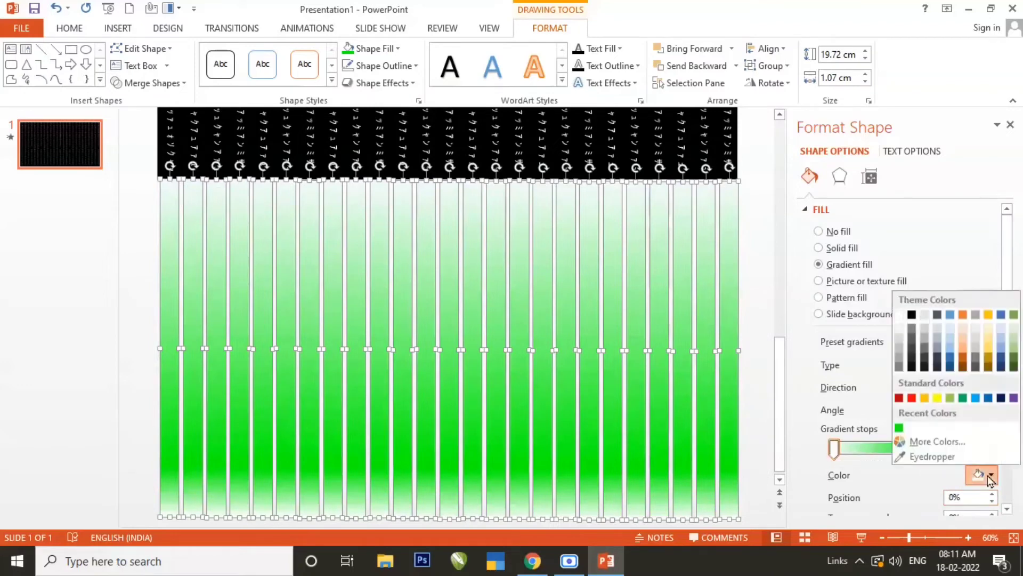
pyautogui.click(899, 428)
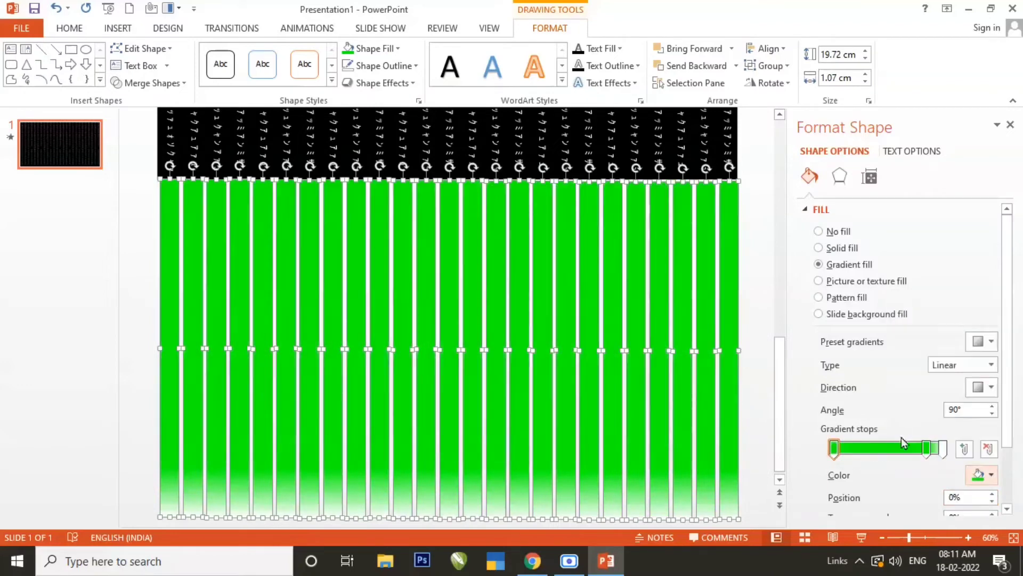
pyautogui.moveTo(1017, 443); pyautogui.dragTo(1016, 488)
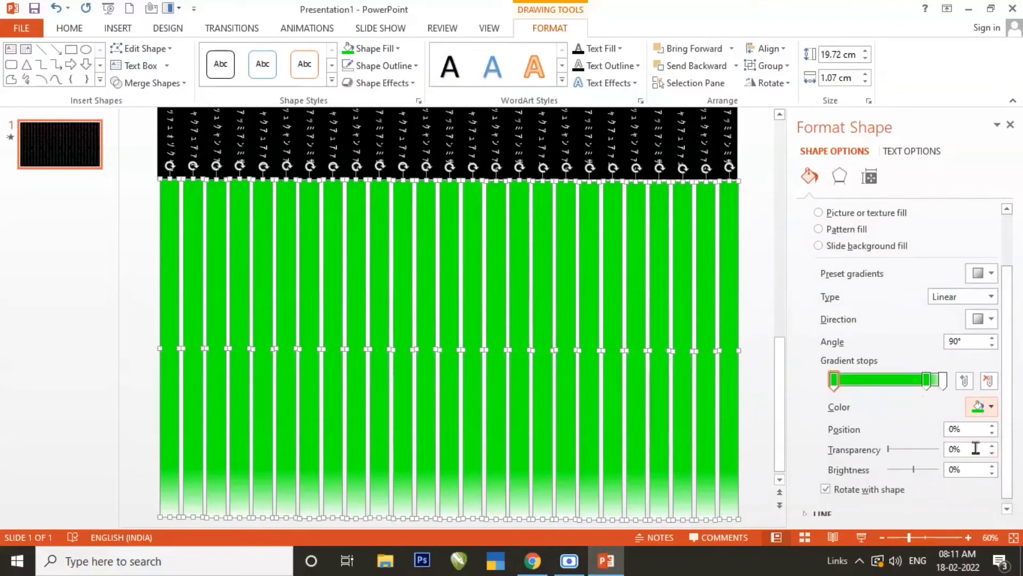
pyautogui.moveTo(975, 449); pyautogui.dragTo(909, 446)
pyautogui.write('1')
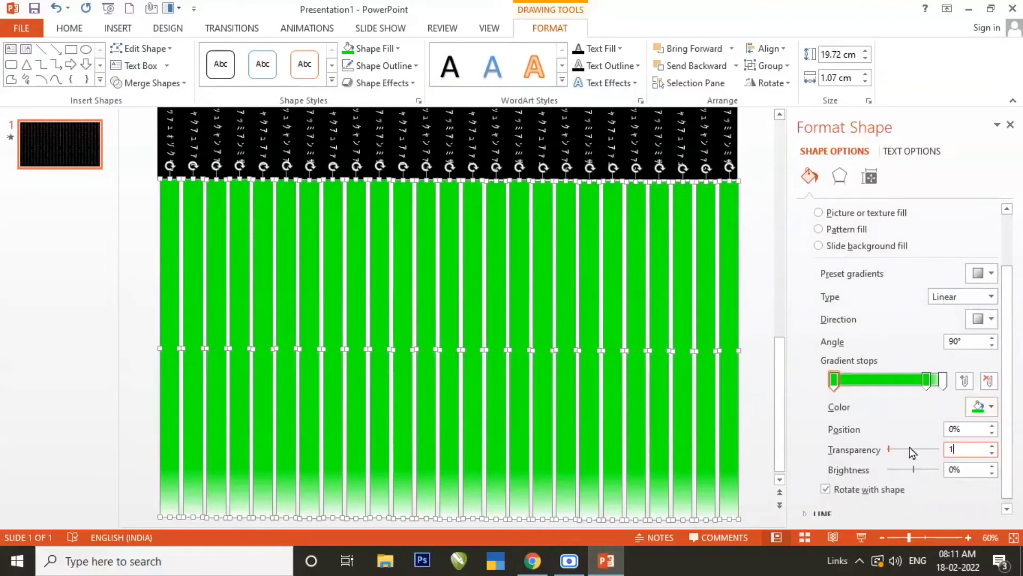
pyautogui.write('00')
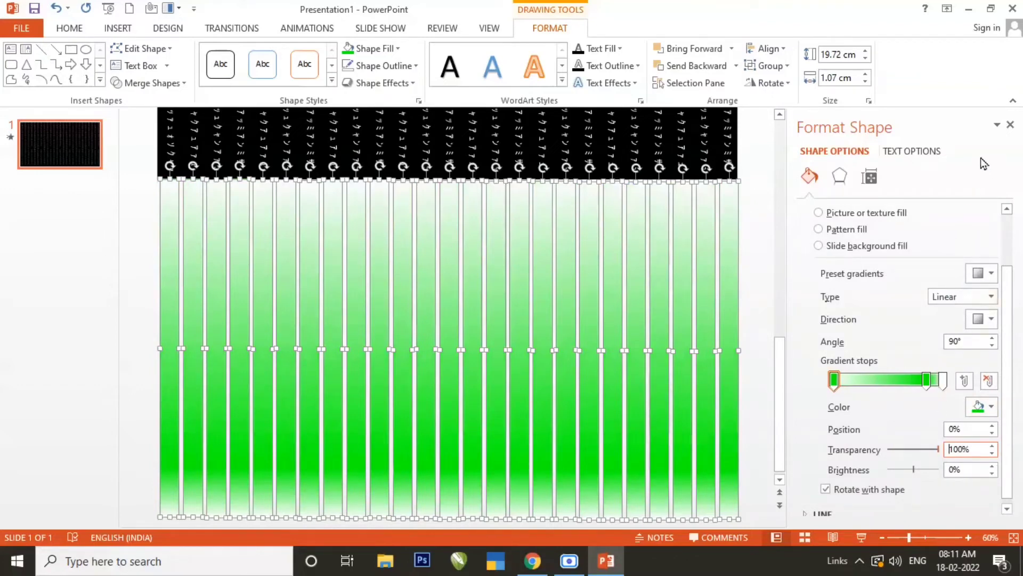
pyautogui.click(1011, 128)
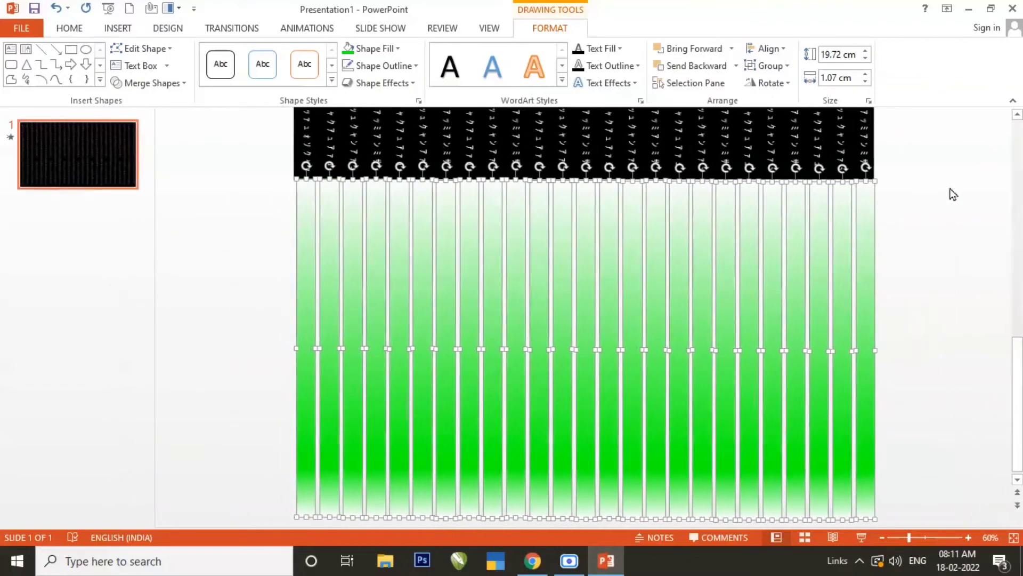
pyautogui.click(926, 260)
# Set the slide background to a solid black fill and close the background formatting
pyautogui.scroll(3, 926, 259)
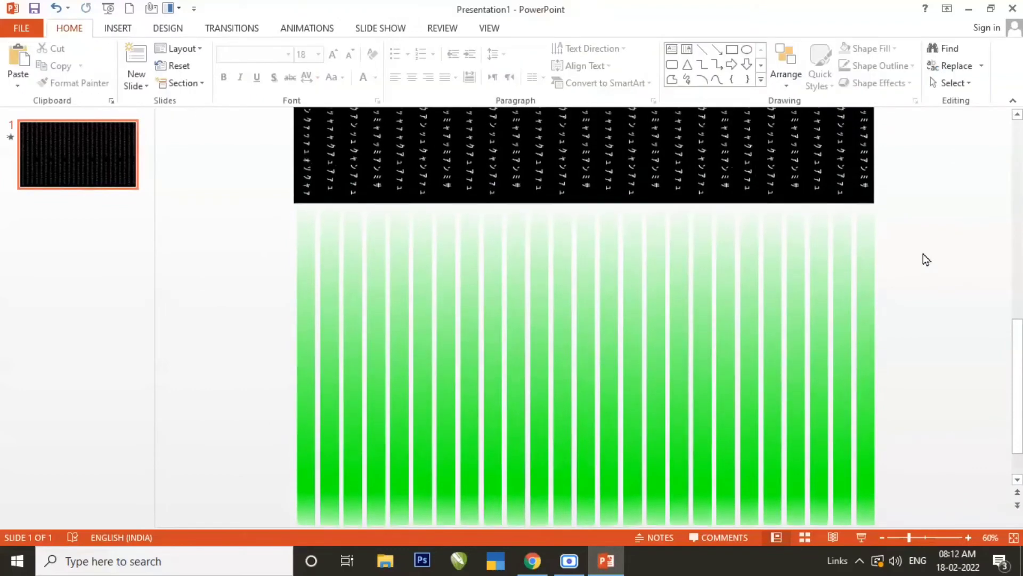
pyautogui.scroll(3, 922, 249)
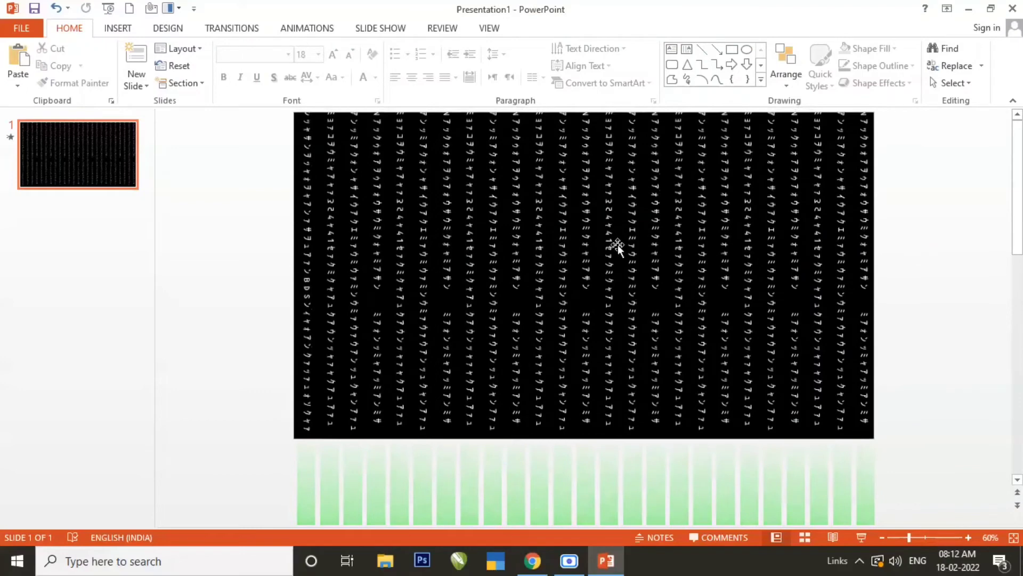
pyautogui.click(863, 478)
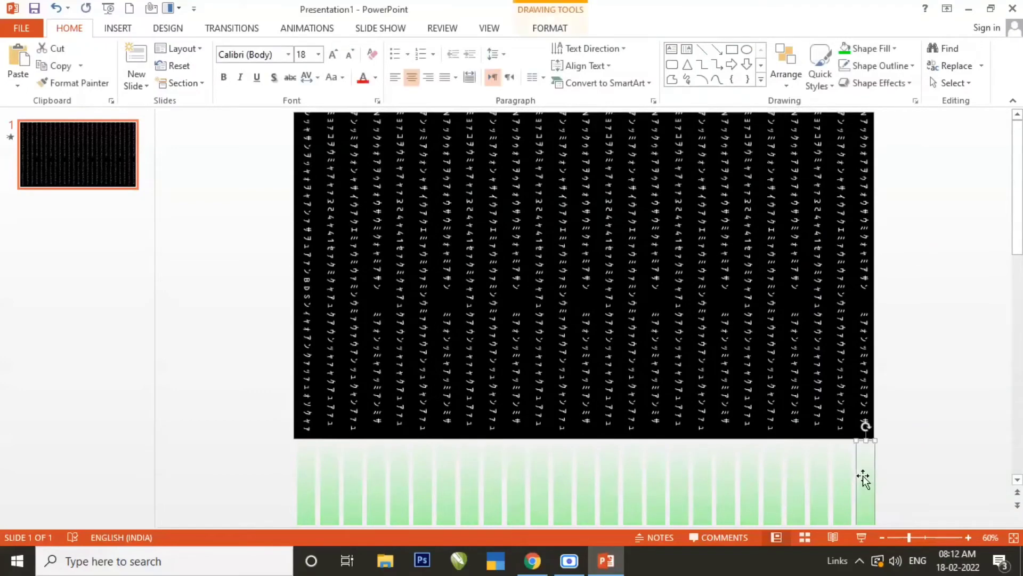
pyautogui.click(269, 155)
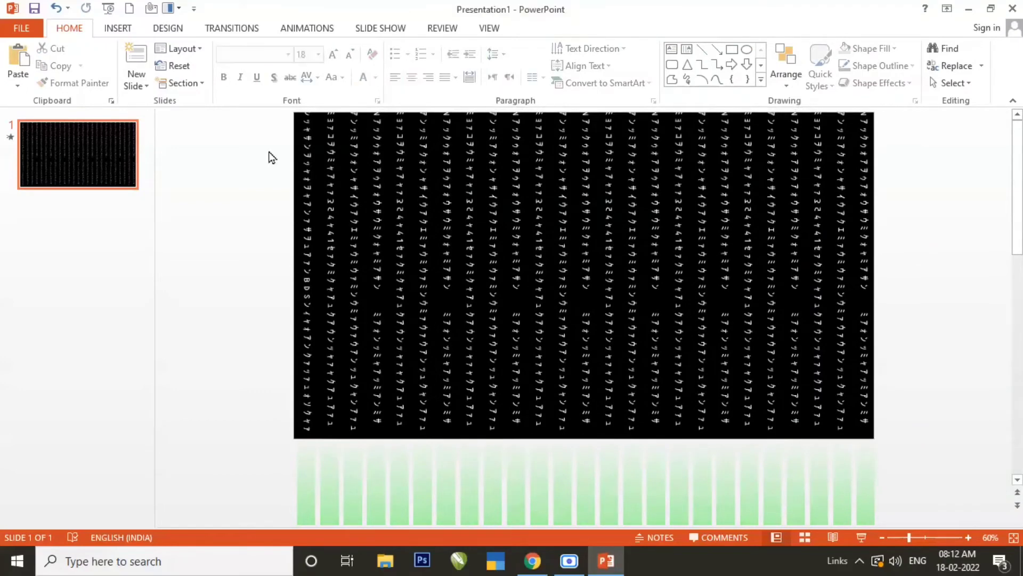
pyautogui.click(167, 31)
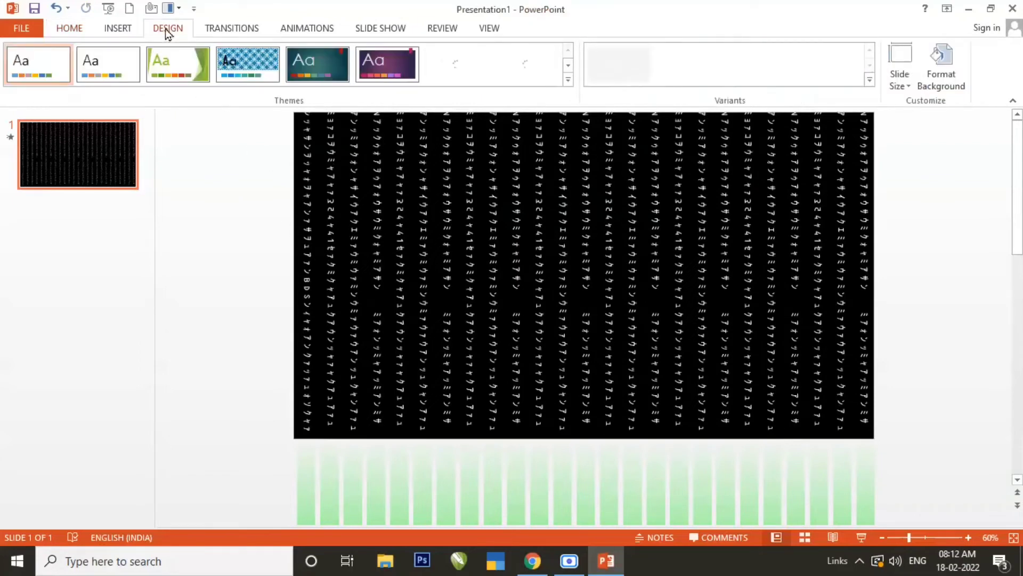
pyautogui.click(957, 58)
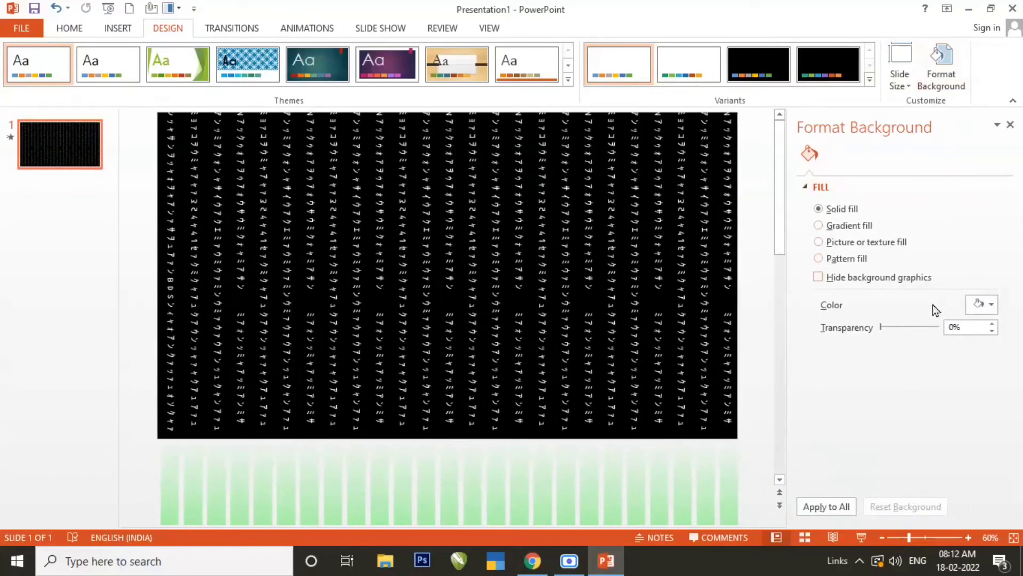
pyautogui.click(983, 308)
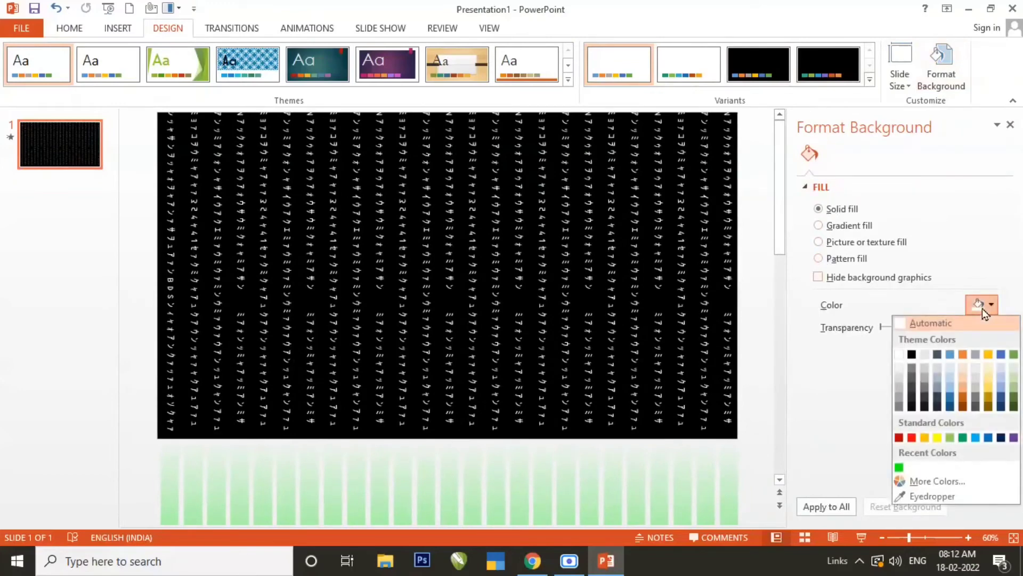
pyautogui.click(911, 355)
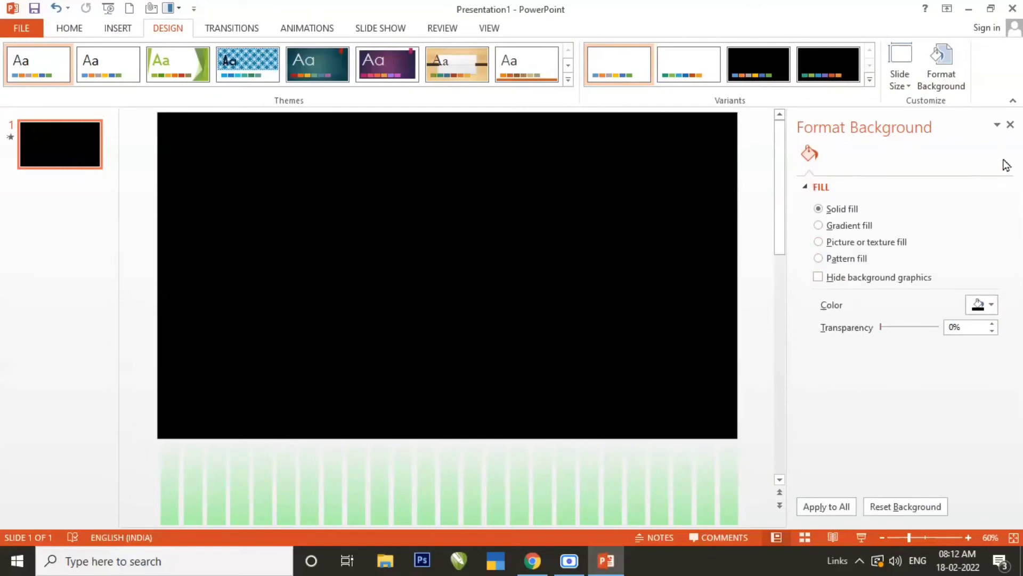
pyautogui.click(1011, 125)
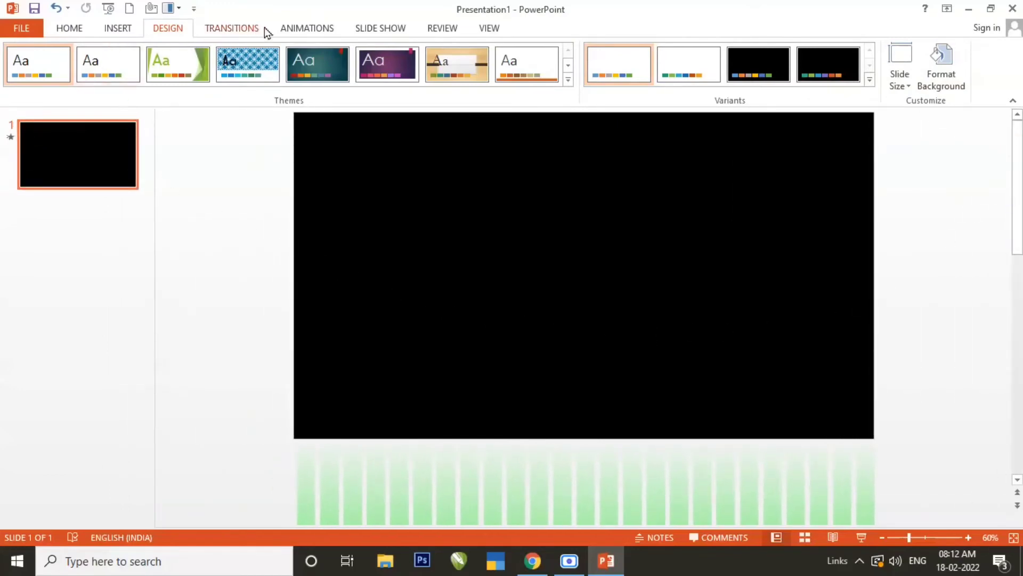
# Preview the slide's animations and bring the large black rectangle with the character cut-outs to the front
pyautogui.click(284, 27)
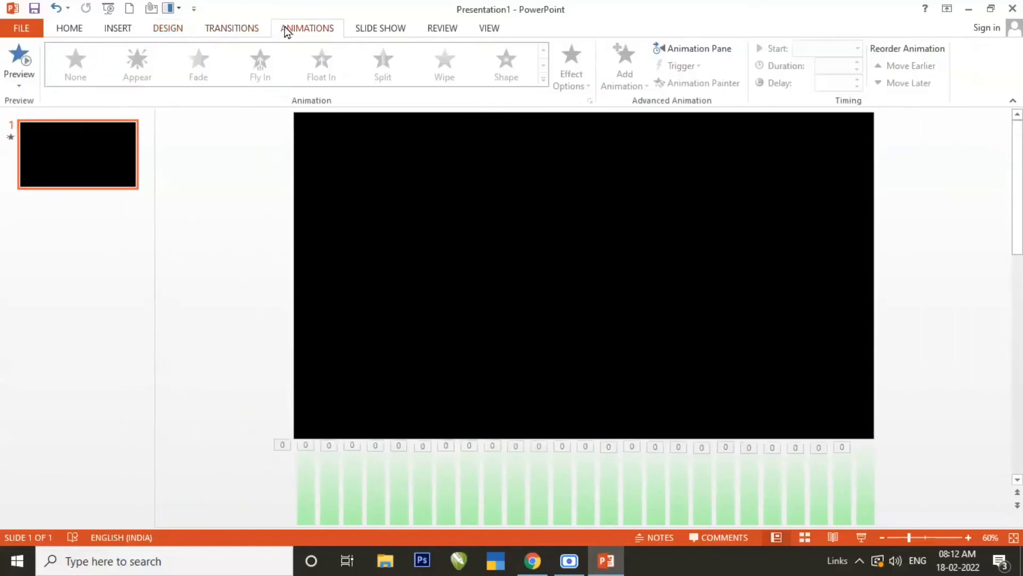
pyautogui.click(26, 62)
pyautogui.click(351, 212)
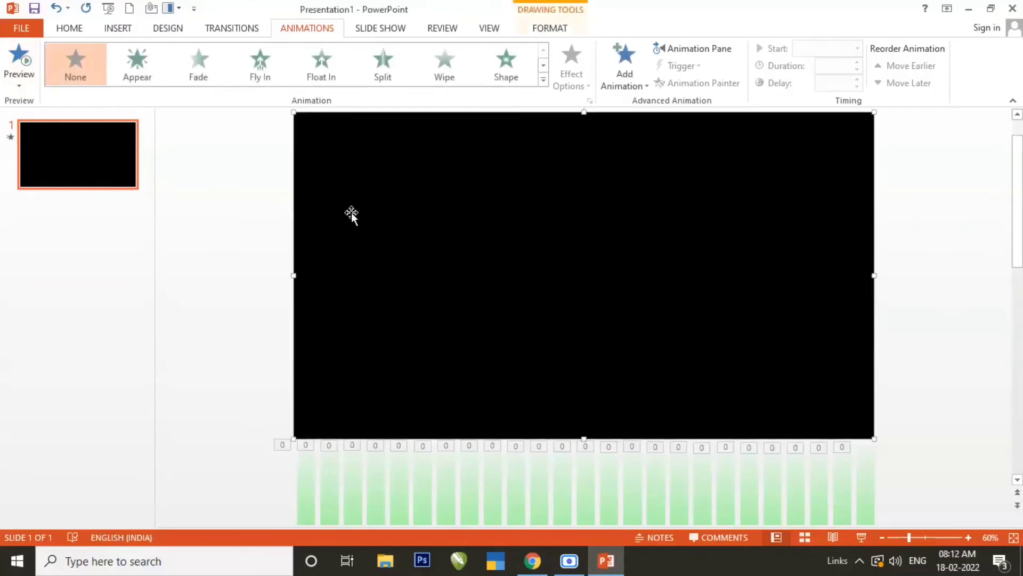
pyautogui.click(534, 33)
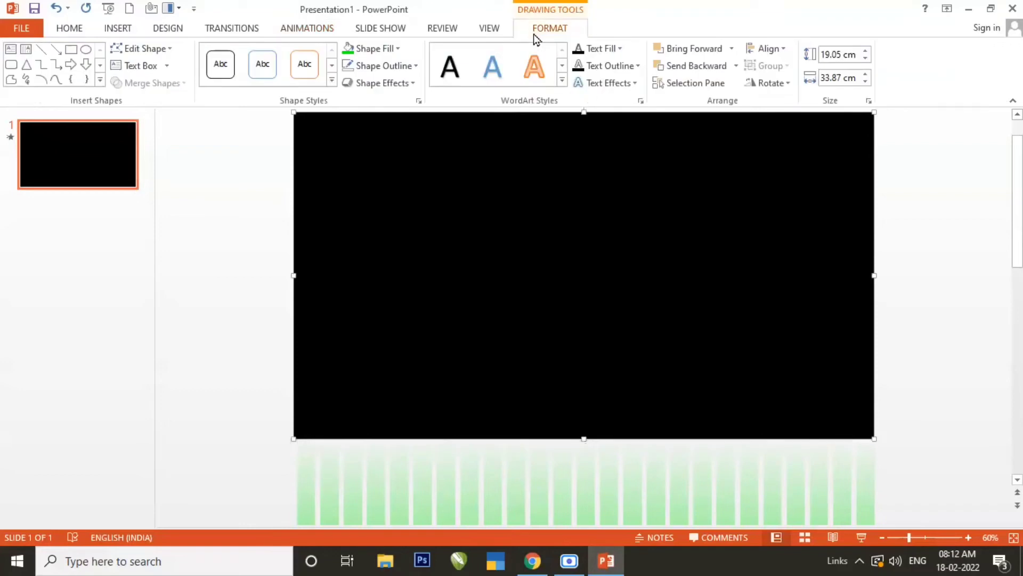
pyautogui.click(732, 48)
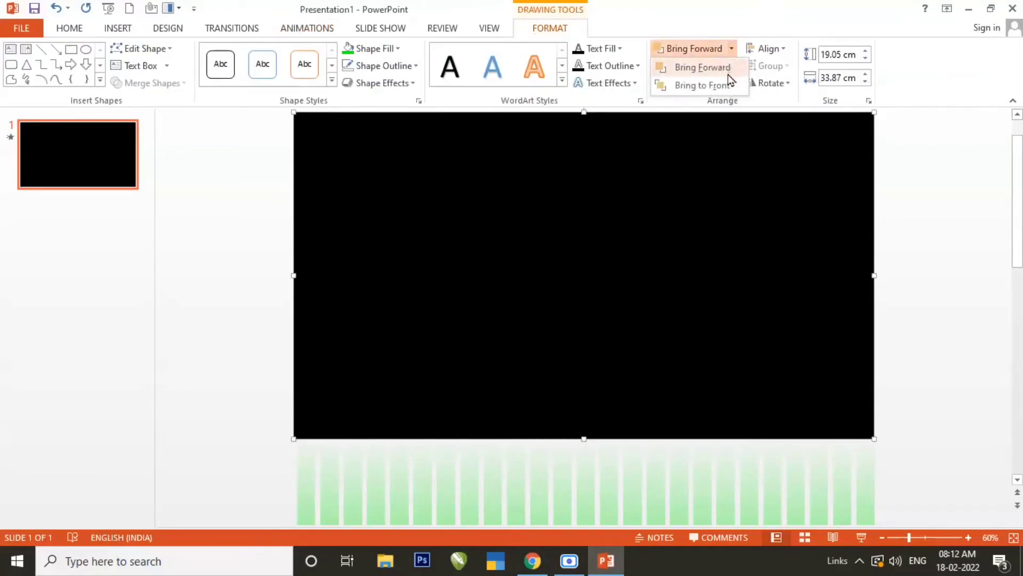
pyautogui.click(709, 87)
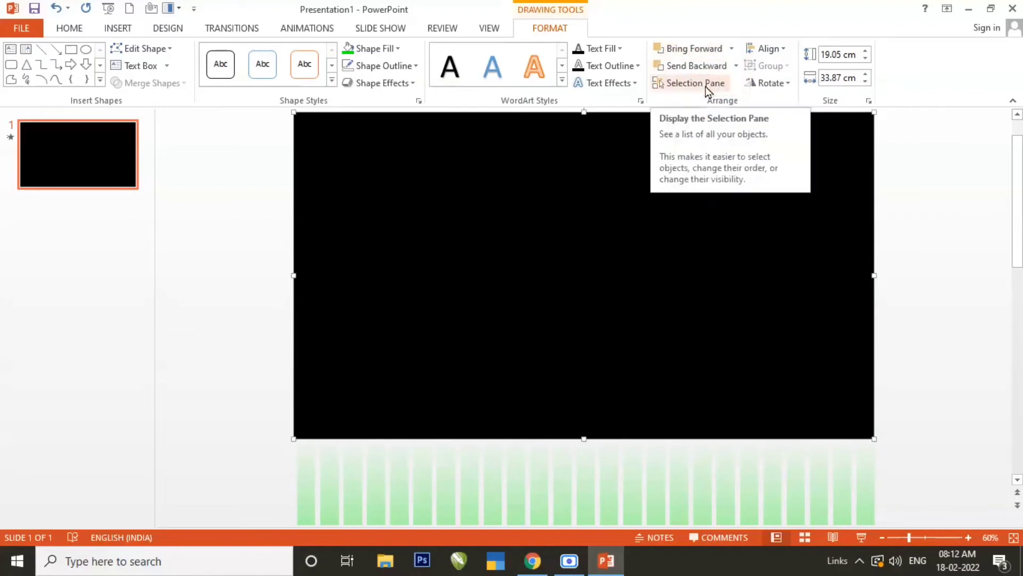
# Preview the slide's animations again with the black cut-out rectangle in front, and deselect it
pyautogui.click(327, 30)
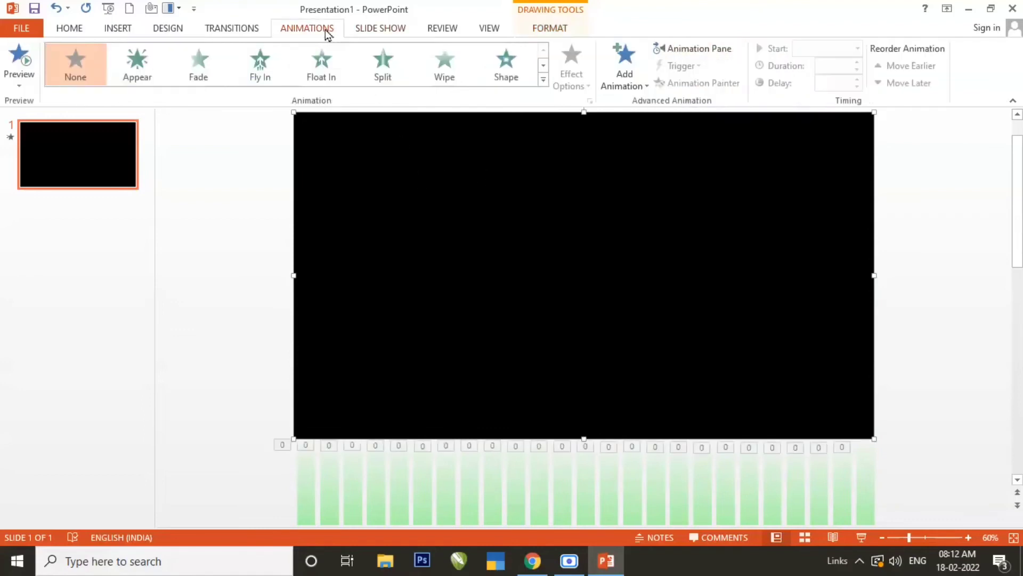
pyautogui.click(20, 58)
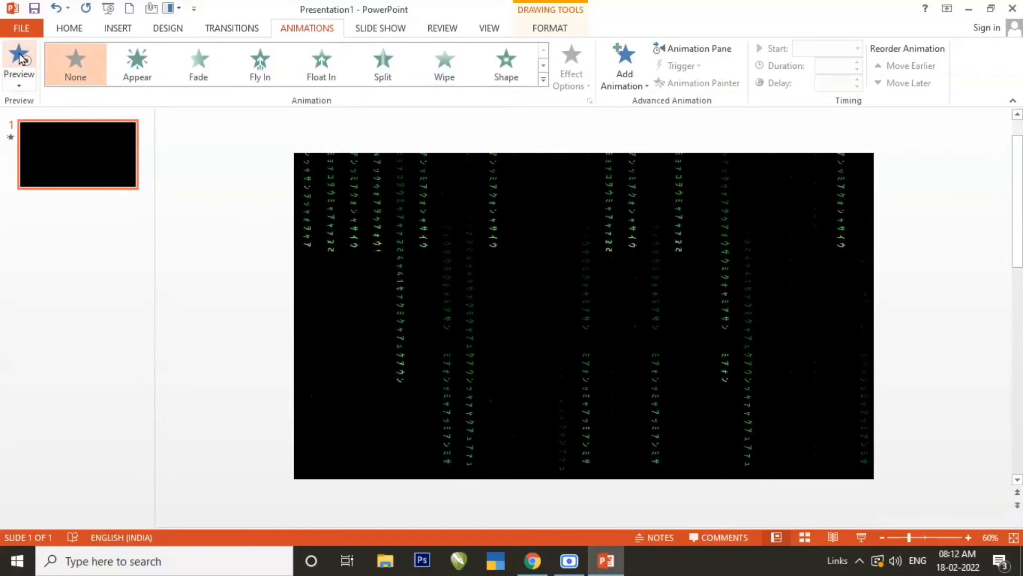
pyautogui.click(232, 240)
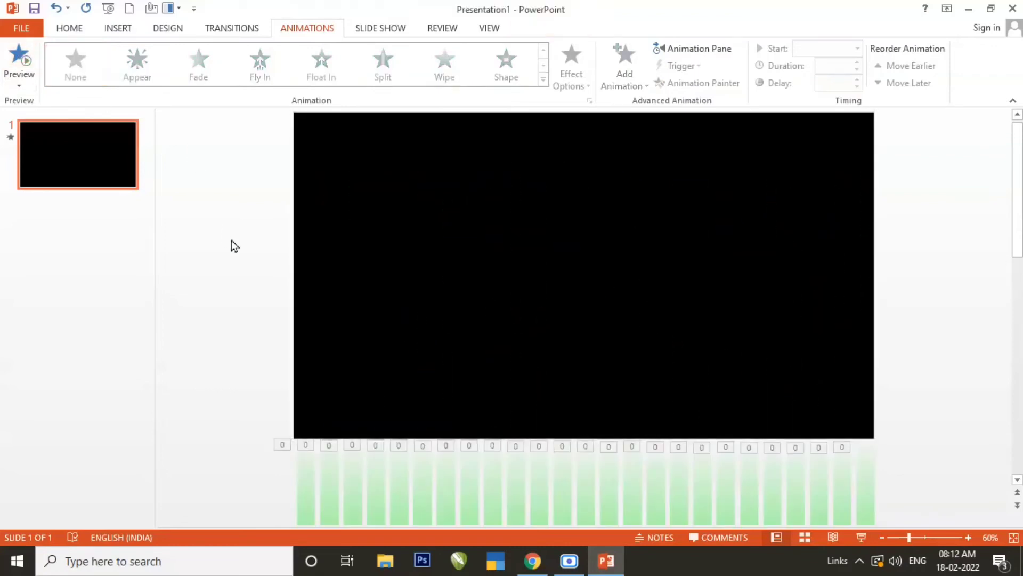
# Copy the Fly In animation from the second-to-last green rectangle to the last one with the Animation Painter
pyautogui.scroll(-3, 231, 240)
pyautogui.scroll(-3, 232, 240)
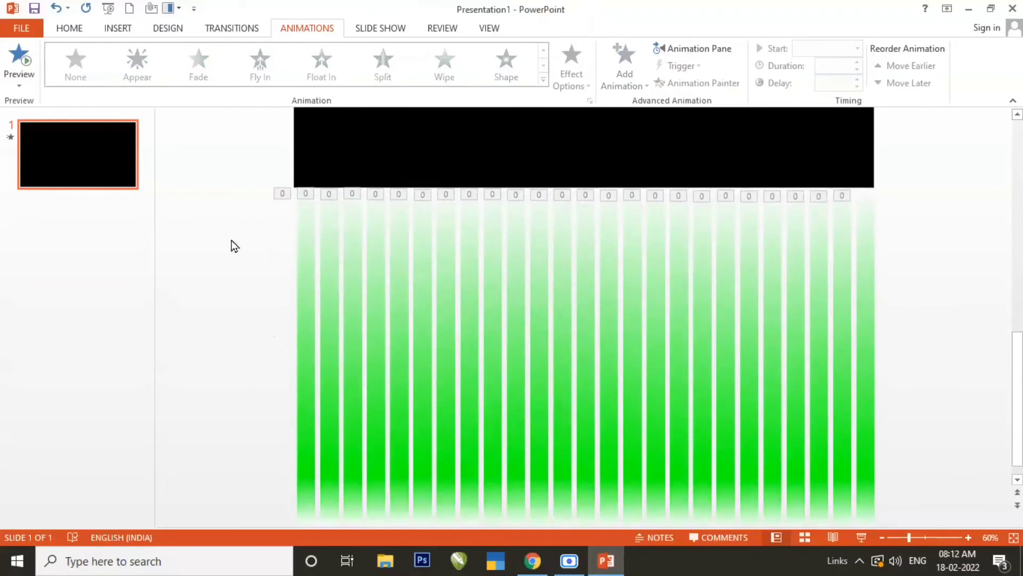
pyautogui.moveTo(263, 182)
pyautogui.mouseDown()
pyautogui.moveTo(778, 422)
pyautogui.moveTo(933, 539)
pyautogui.mouseUp()
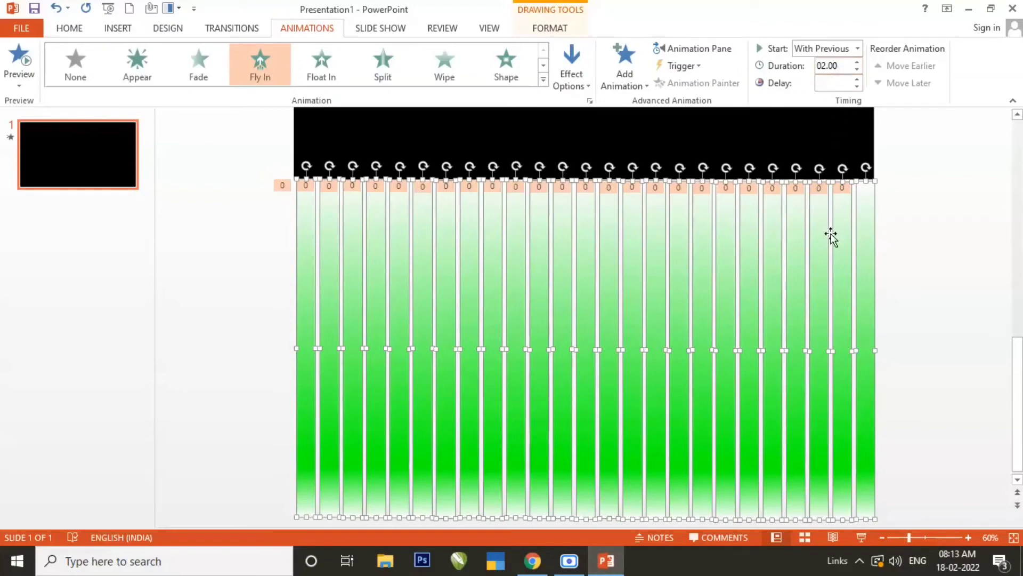
pyautogui.click(915, 220)
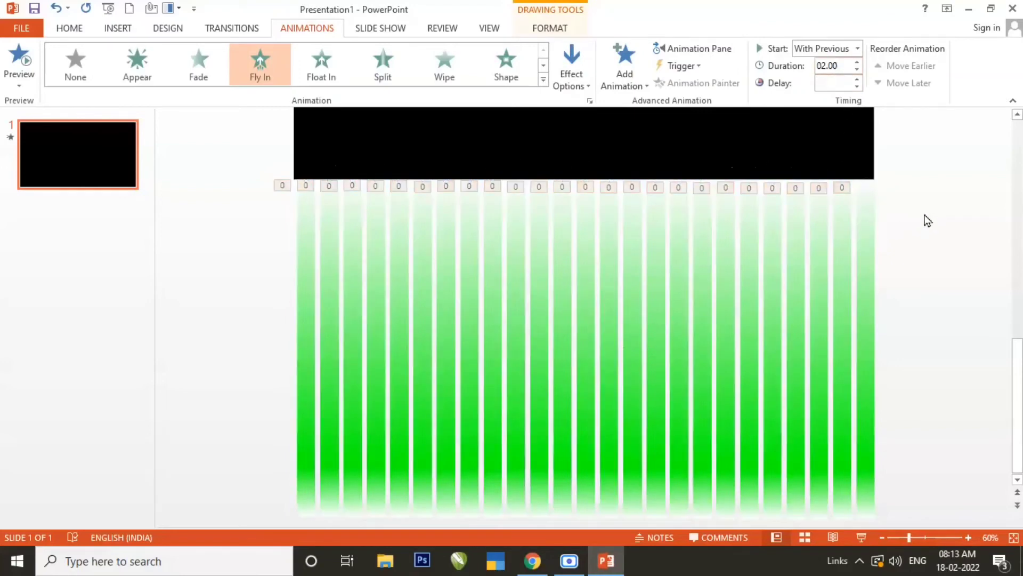
pyautogui.click(843, 223)
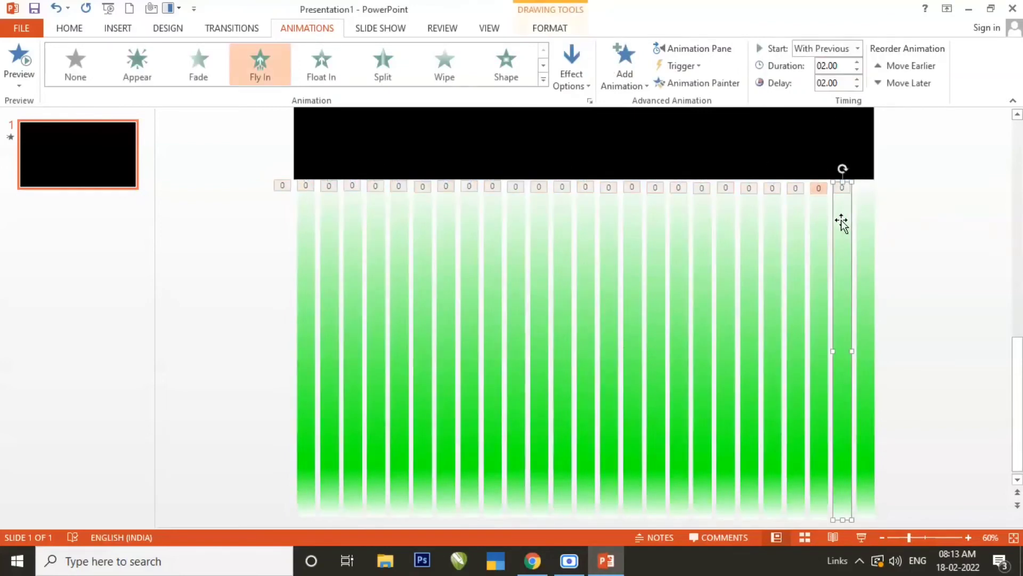
pyautogui.click(701, 82)
pyautogui.click(862, 200)
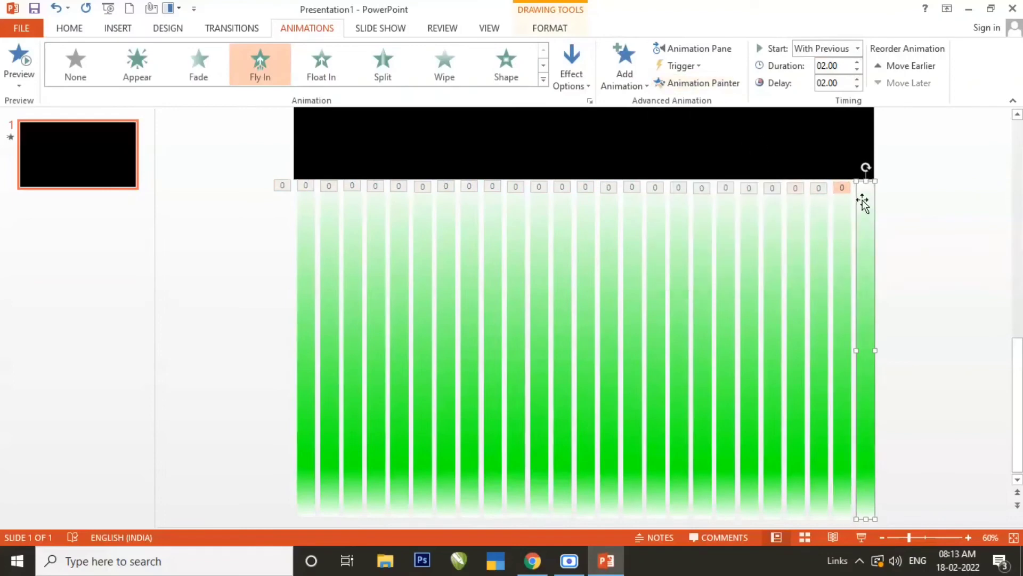
pyautogui.click(940, 213)
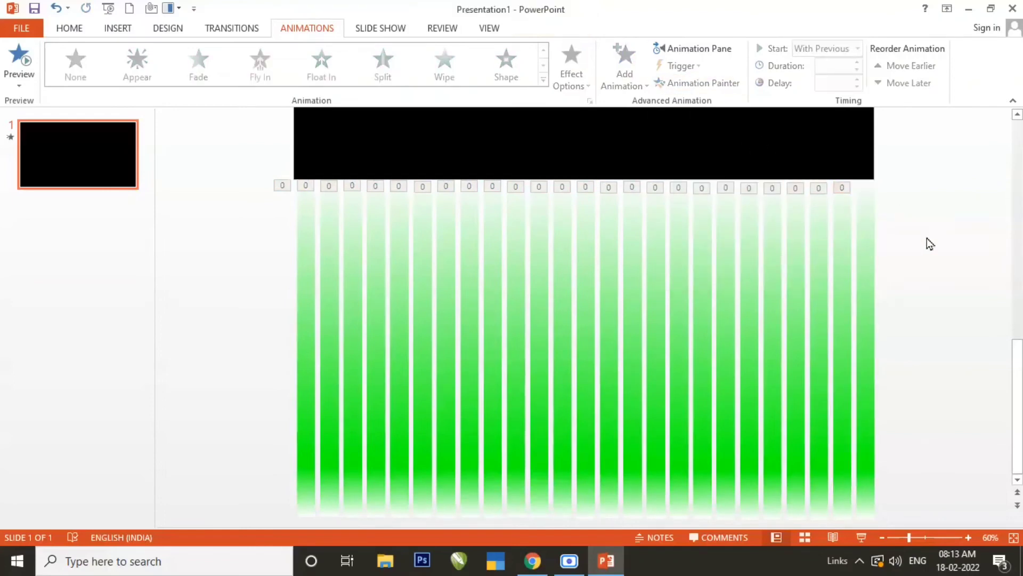
# Preview the animations, play the slide show from the beginning to check the falling characters, and return to editing
pyautogui.scroll(2, 920, 248)
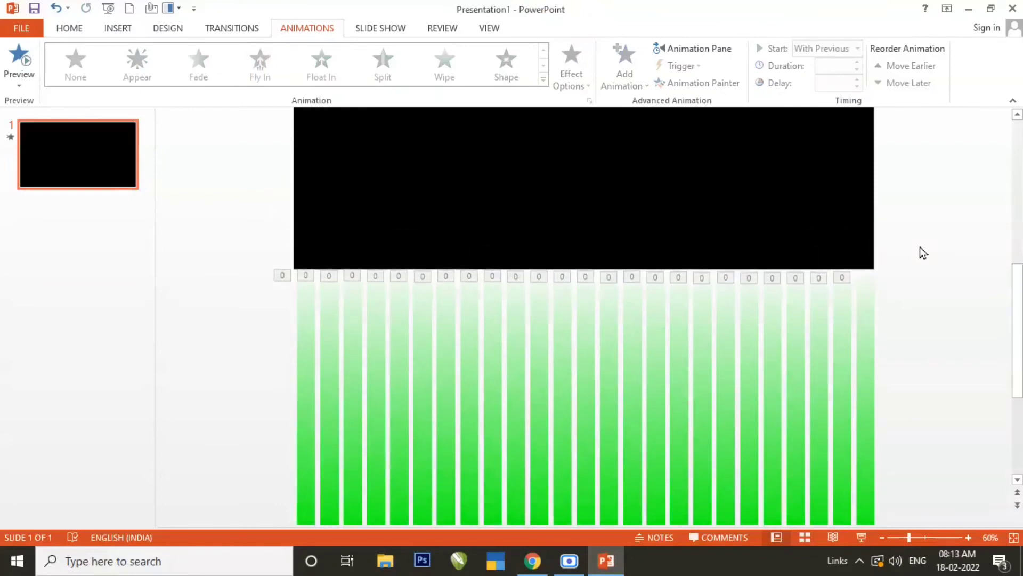
pyautogui.click(19, 56)
pyautogui.click(399, 29)
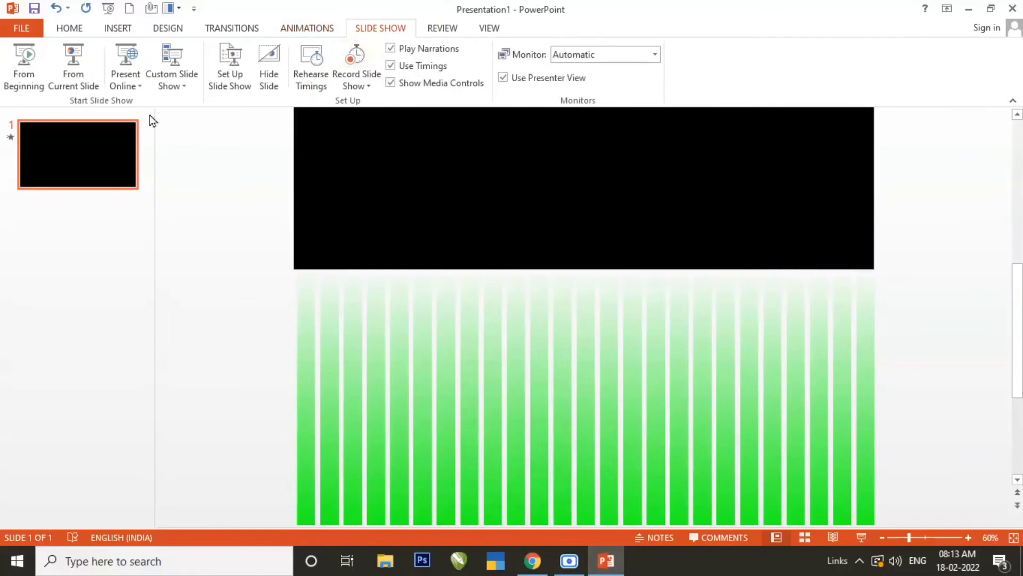
pyautogui.click(24, 58)
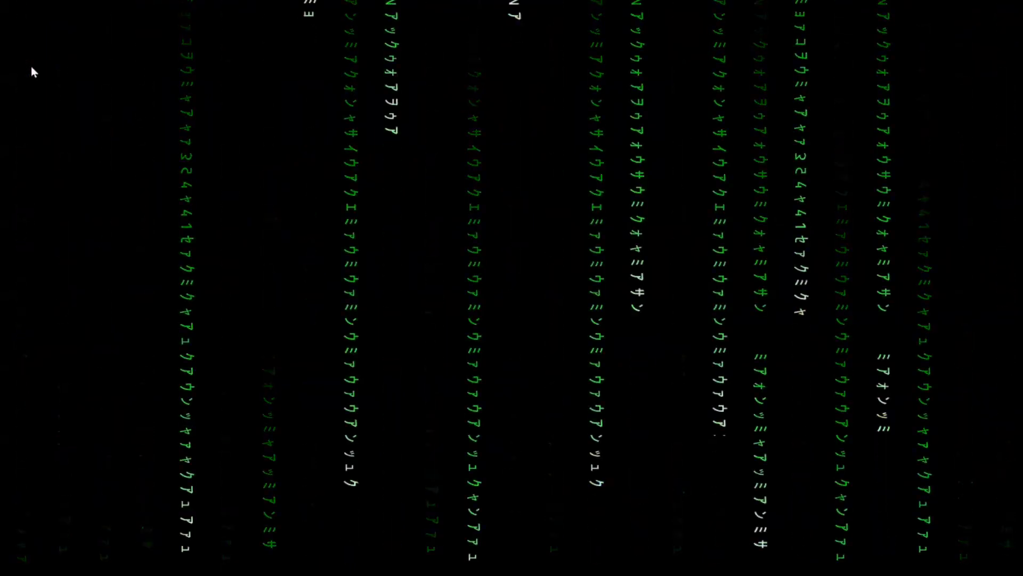
pyautogui.press('Escape')
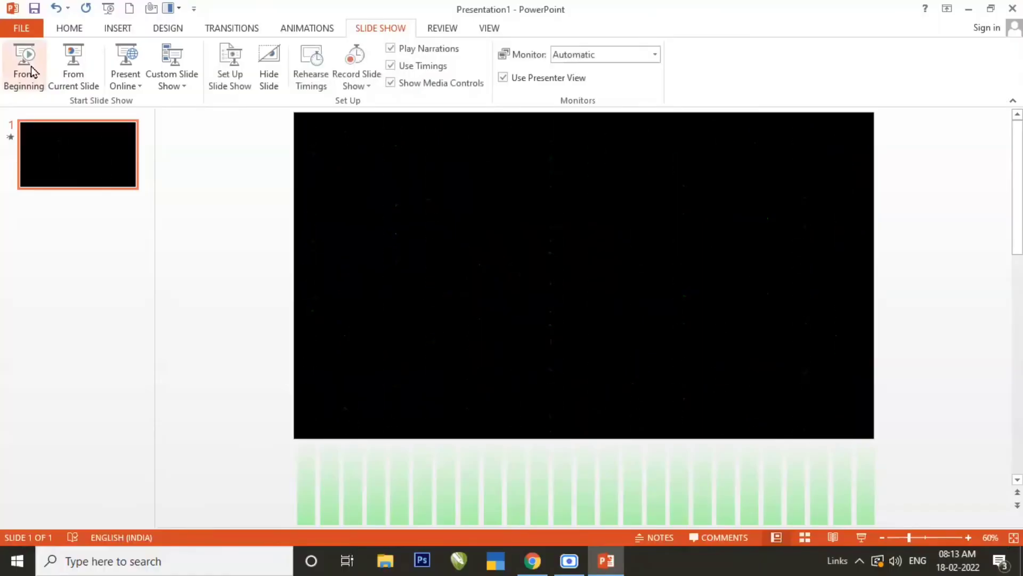
# In the animation timeline, delay the start of Rectangle 7 and set Rectangle 8's delay to 3.4 seconds
pyautogui.click(303, 33)
pyautogui.click(680, 54)
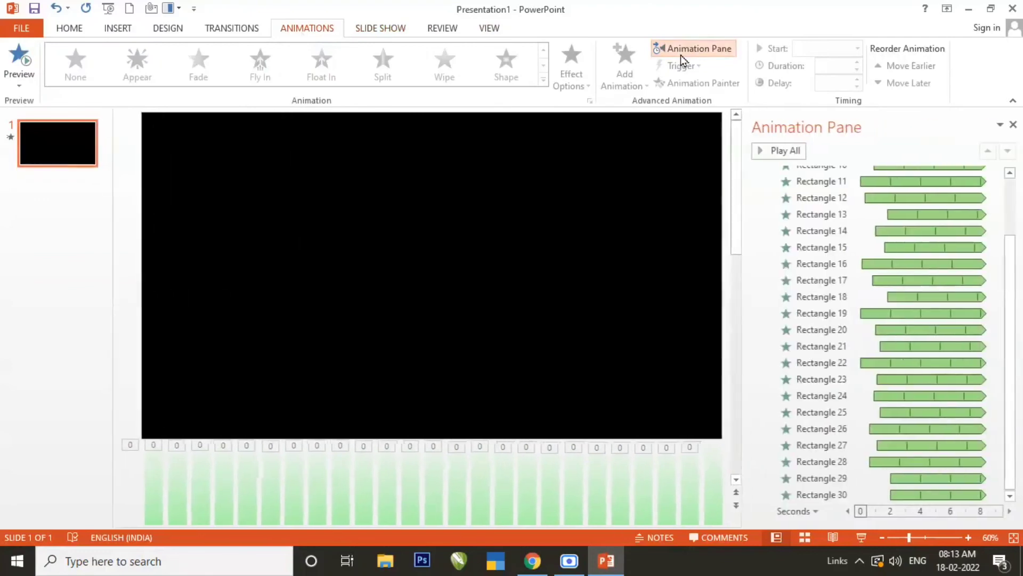
pyautogui.moveTo(1011, 298); pyautogui.dragTo(1011, 238)
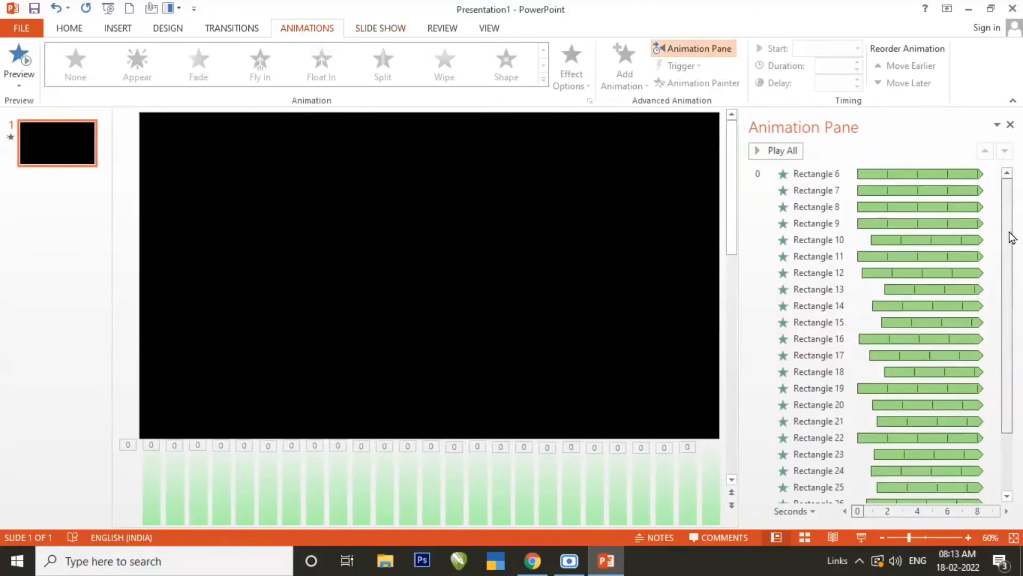
pyautogui.click(907, 191)
pyautogui.moveTo(906, 191); pyautogui.dragTo(945, 213)
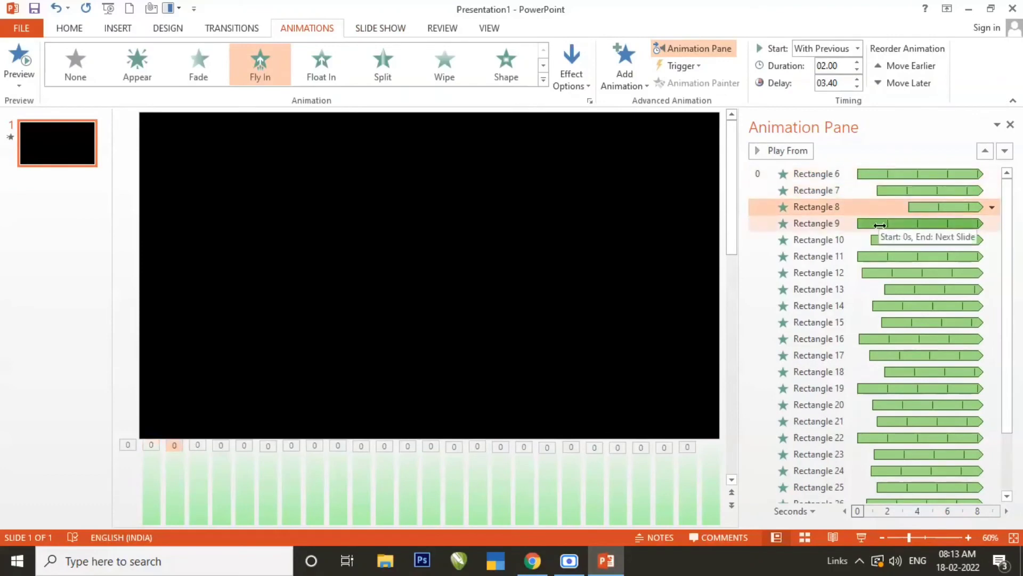
# Set the animation delay of Rectangle 9 to 0.5 seconds and close the animation timeline
pyautogui.moveTo(878, 225); pyautogui.dragTo(878, 225)
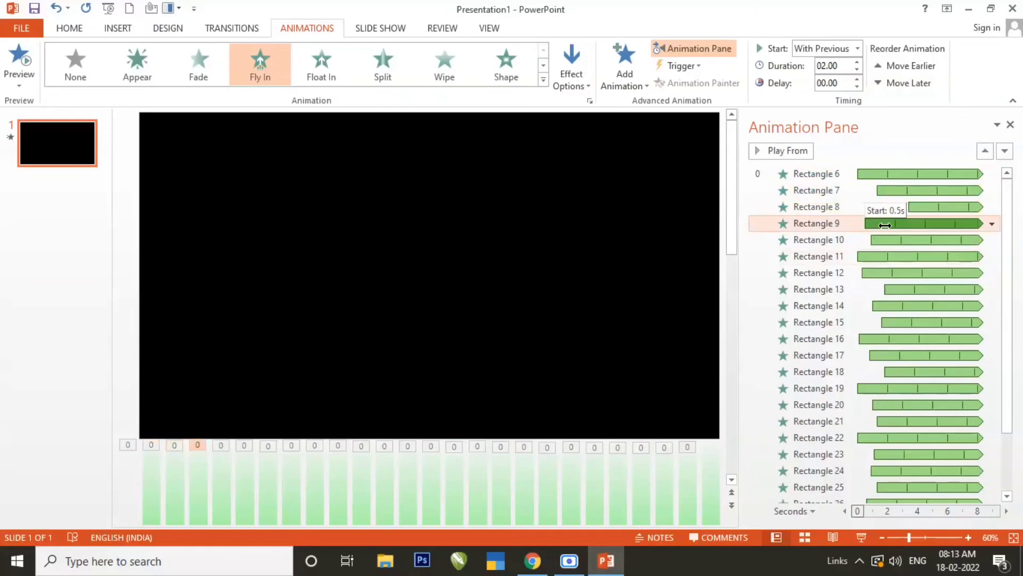
pyautogui.moveTo(885, 225); pyautogui.dragTo(884, 225)
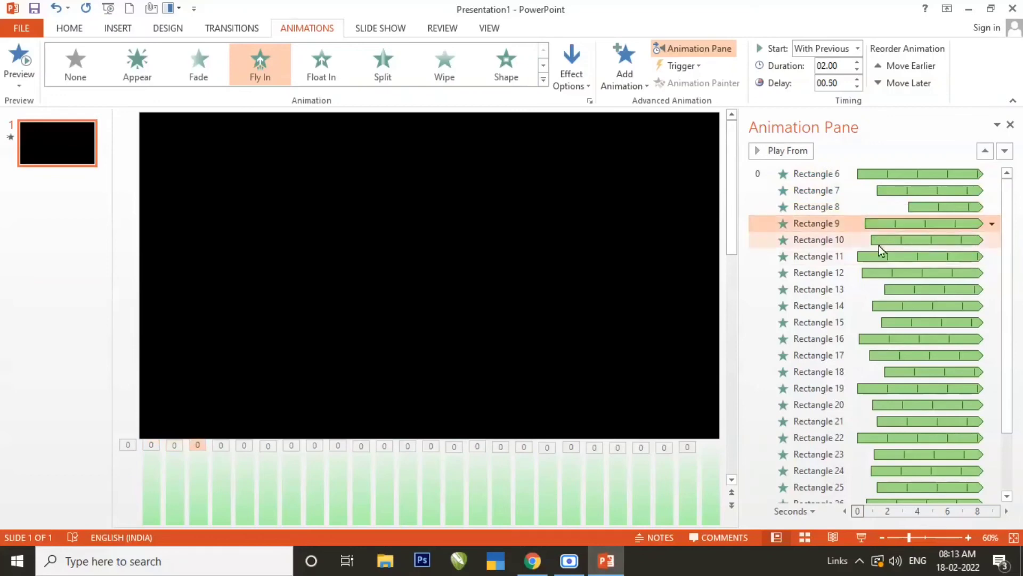
pyautogui.click(1012, 126)
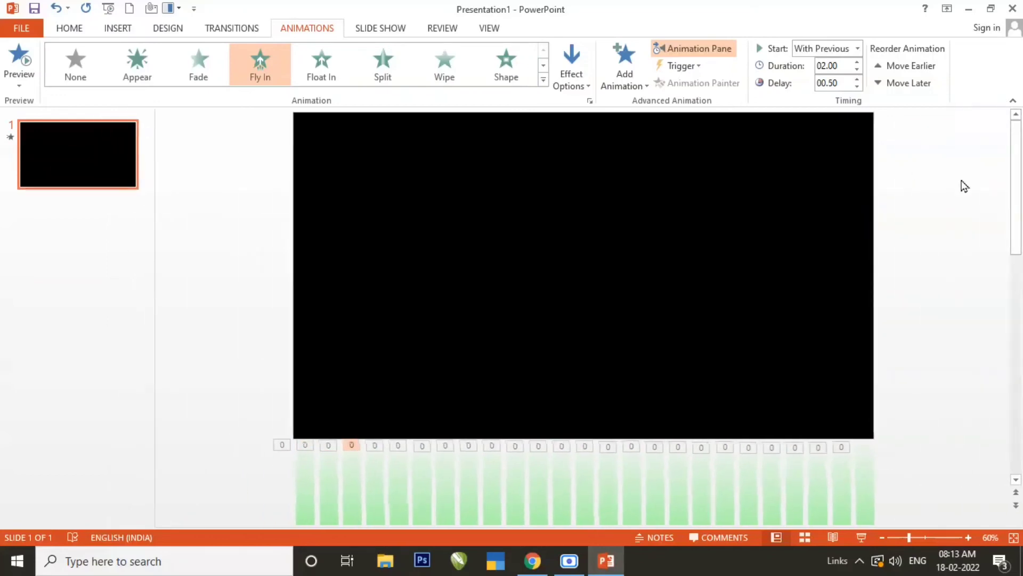
# Play the slide show from the beginning to check the adjusted animation delays
pyautogui.click(362, 34)
pyautogui.click(20, 61)
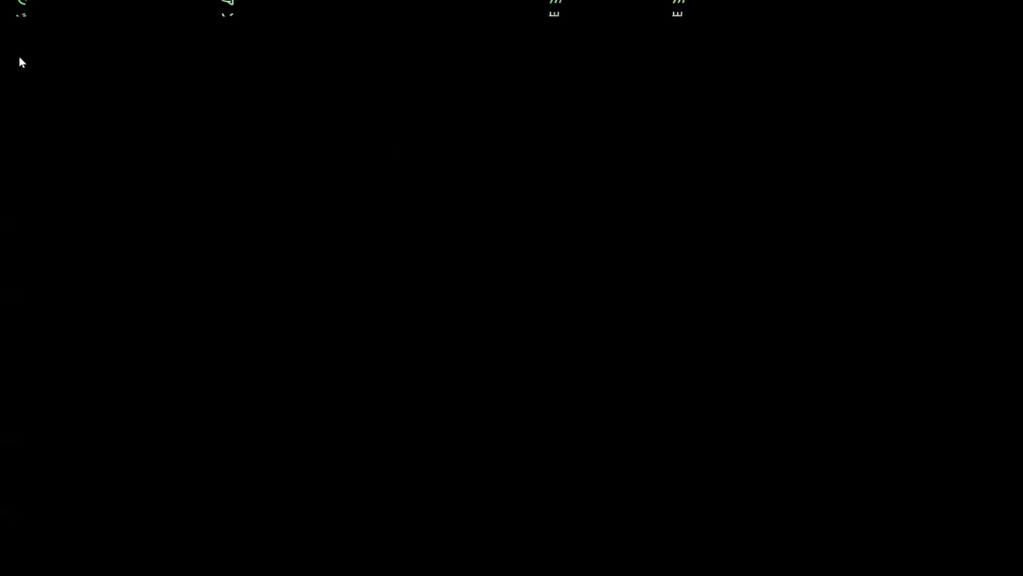